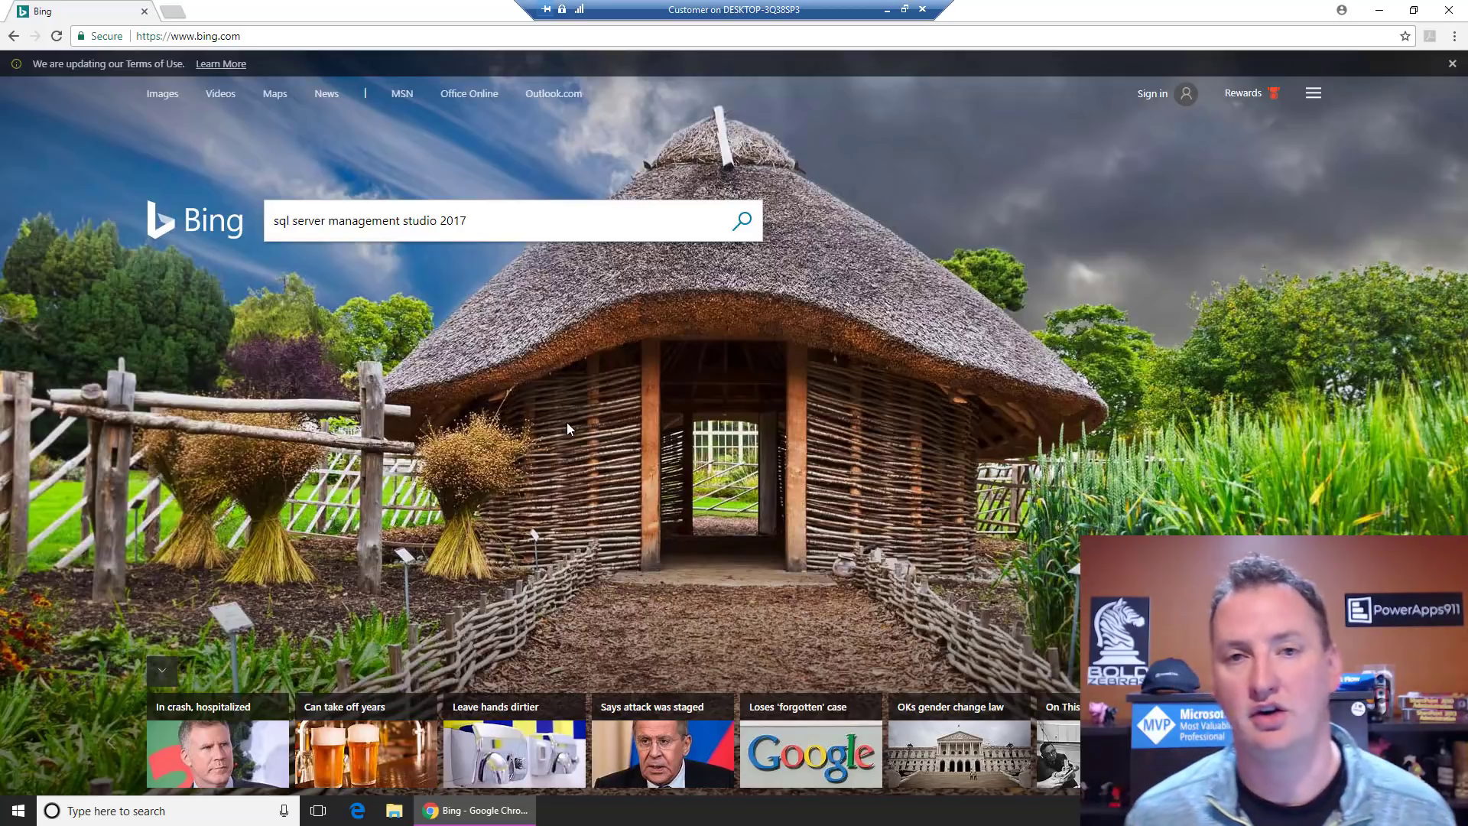
# Step: Search Bing for 'sql server management studio 2017' and open the Microsoft Docs SSMS download page
pyautogui.click(508, 225)
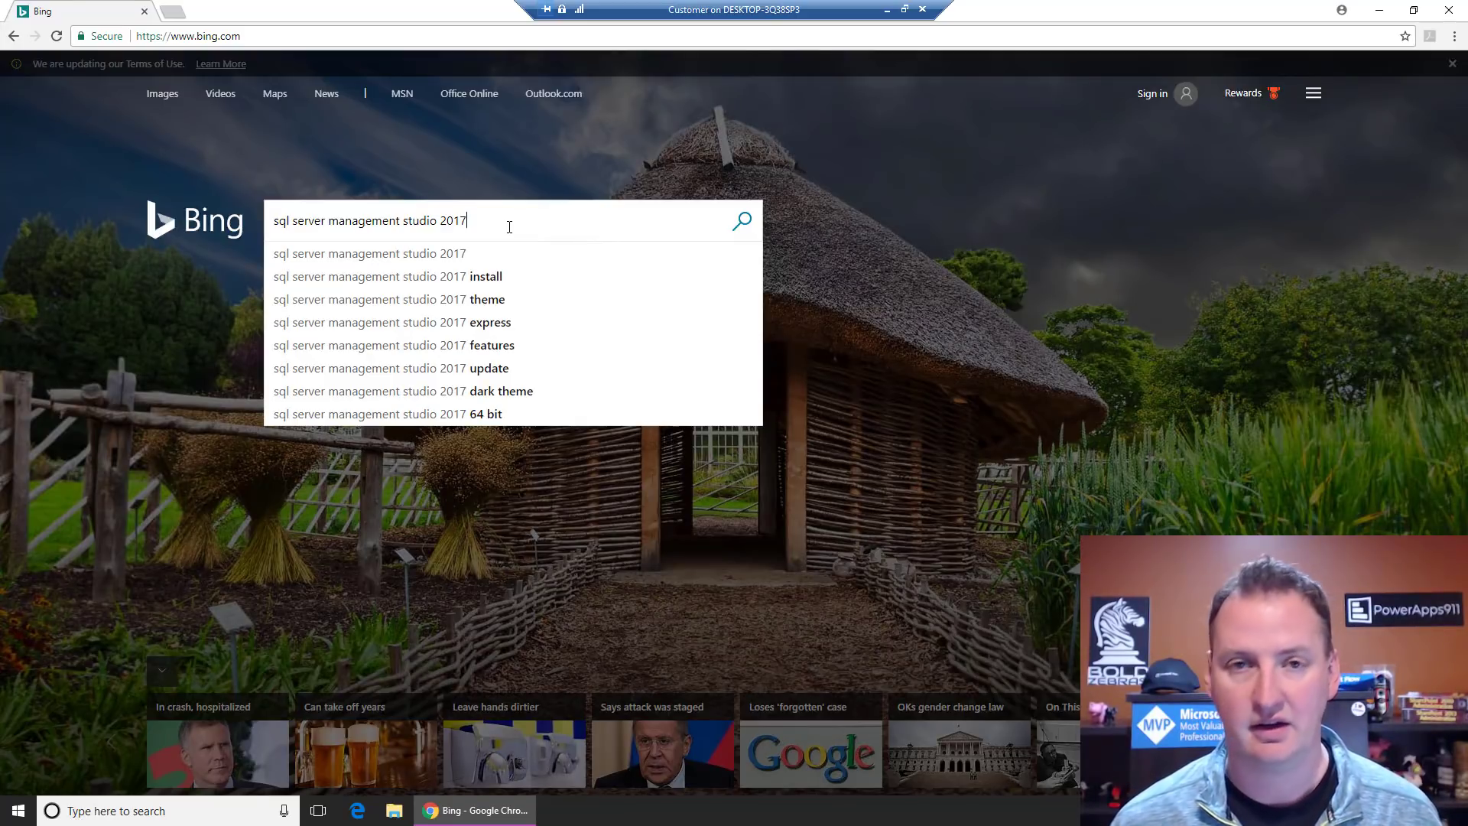
pyautogui.press('Return')
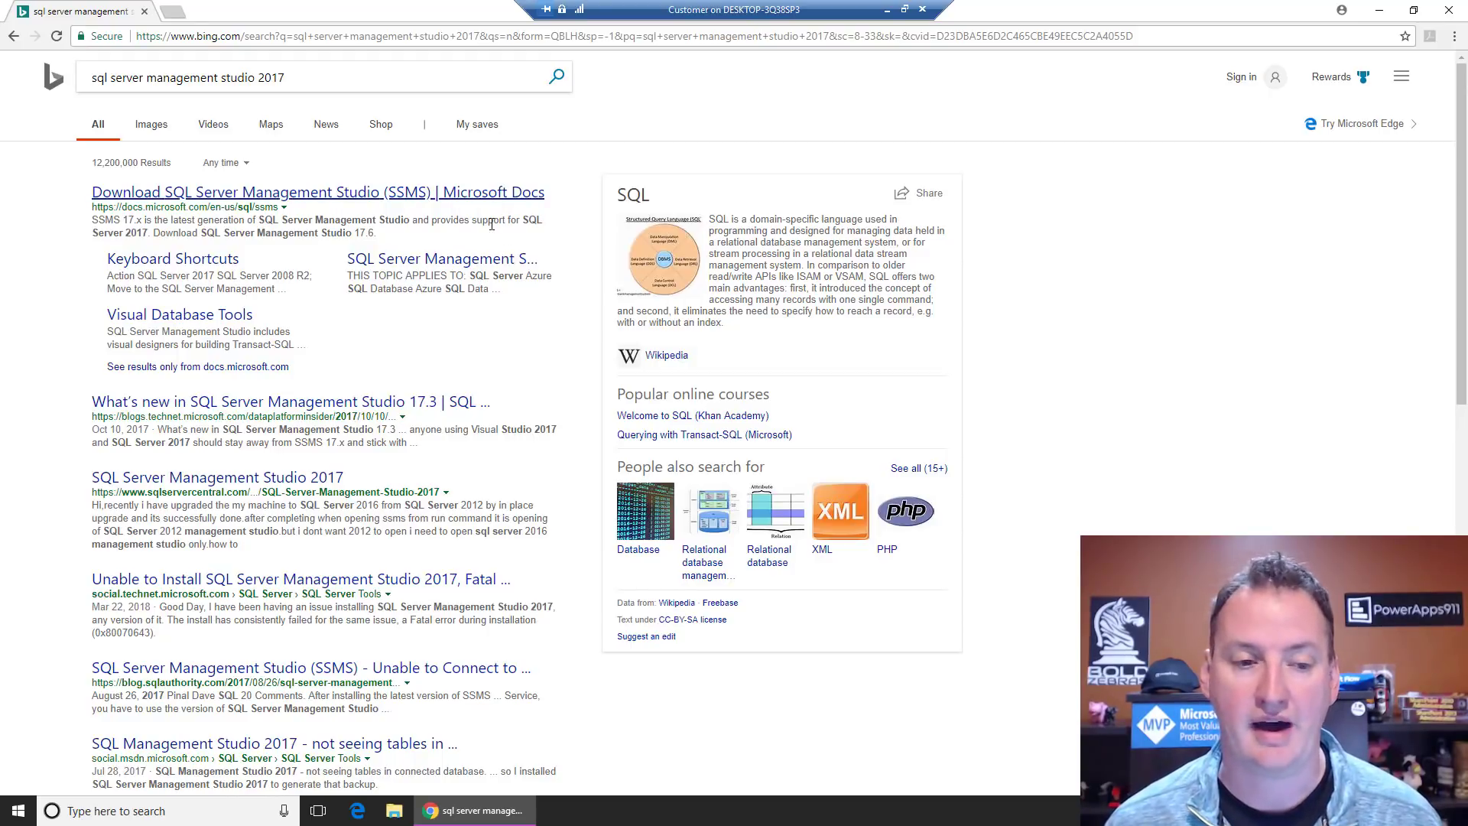
pyautogui.click(304, 200)
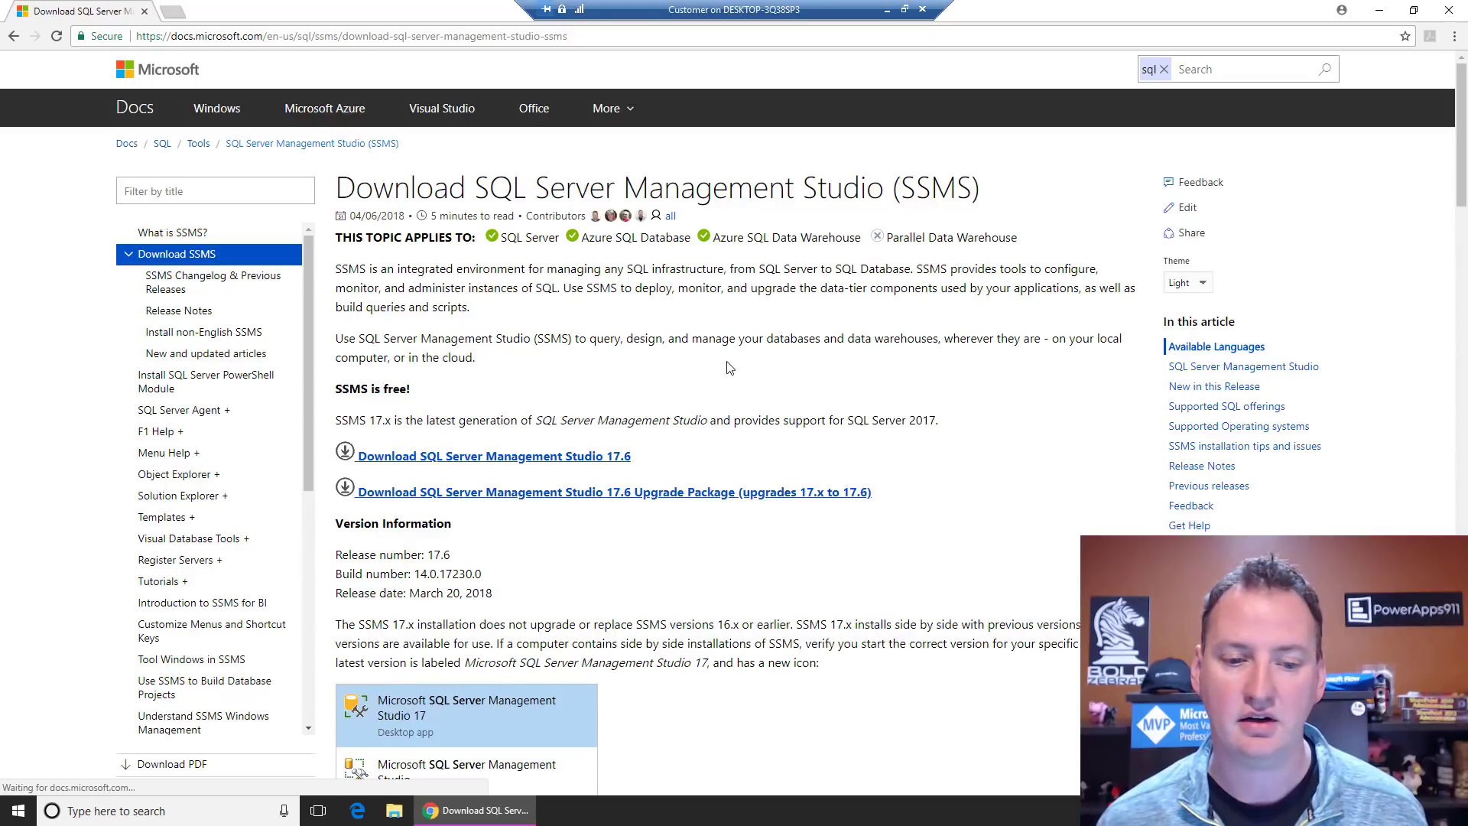
# Step: Download SSMS 17.6, run SSMS-Setup-ENU.exe with admin permission, and minimize the browser
pyautogui.click(583, 463)
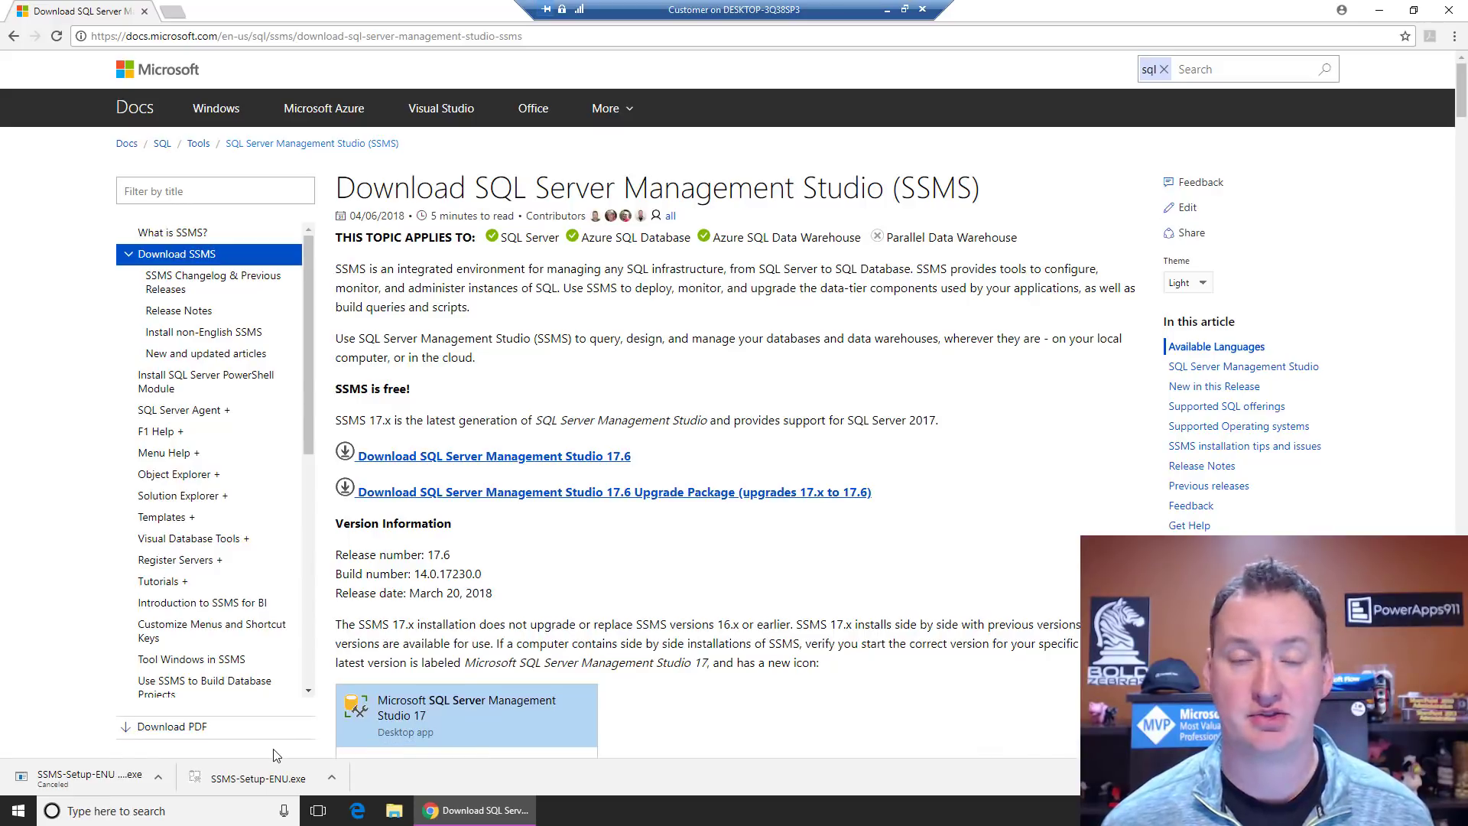
pyautogui.click(255, 781)
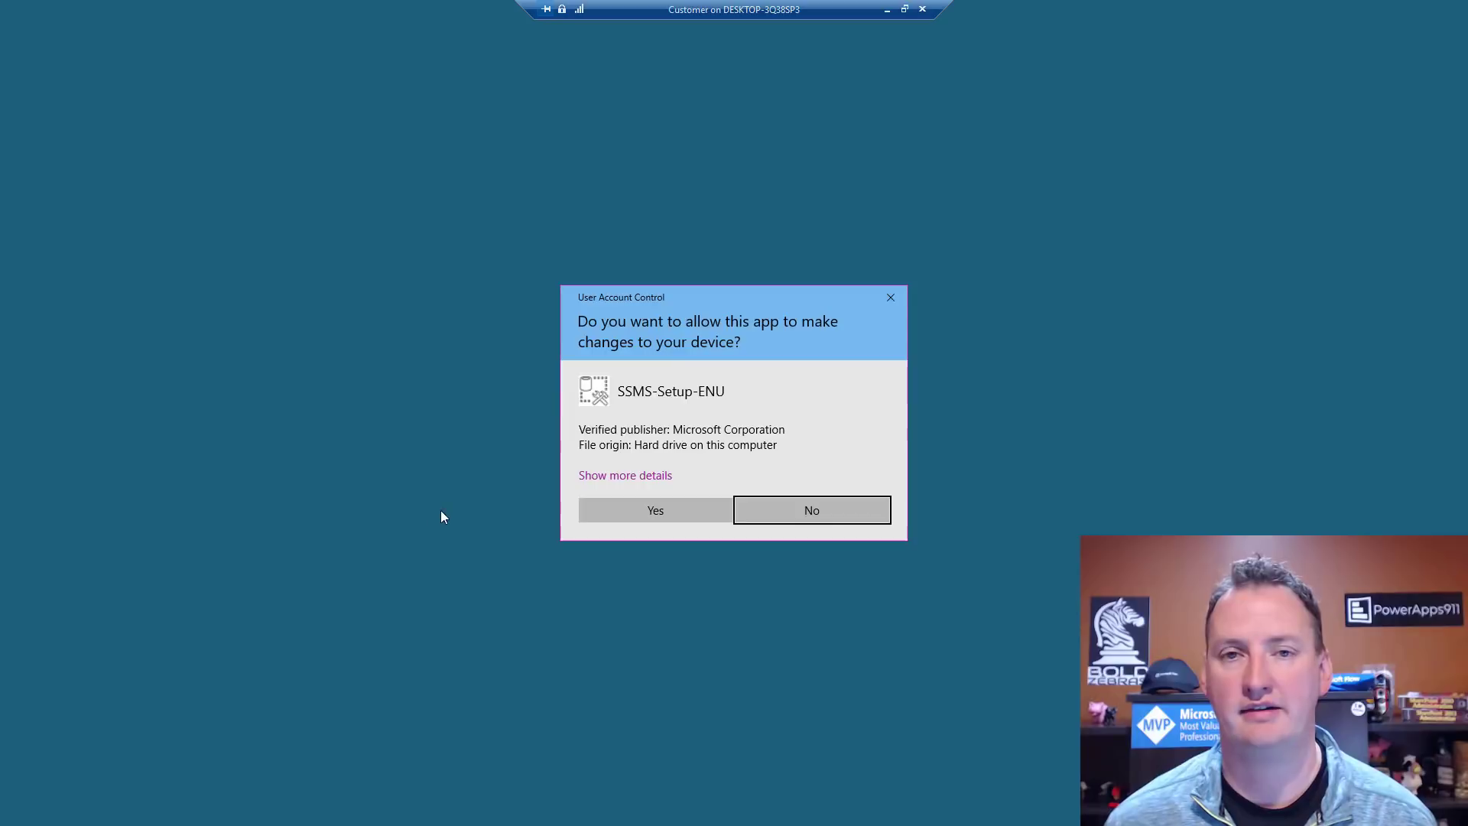
pyautogui.click(674, 510)
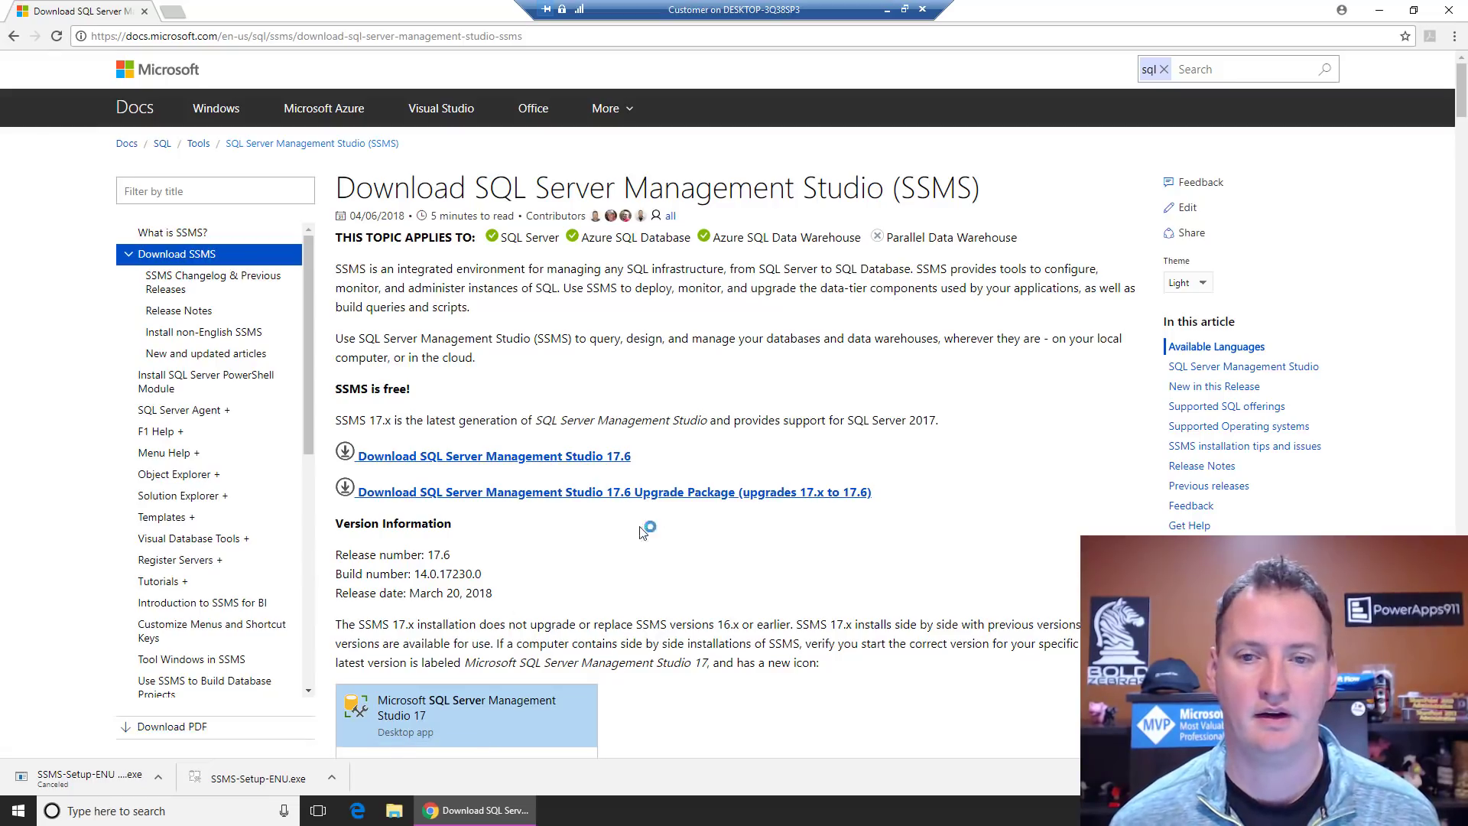
pyautogui.click(1381, 10)
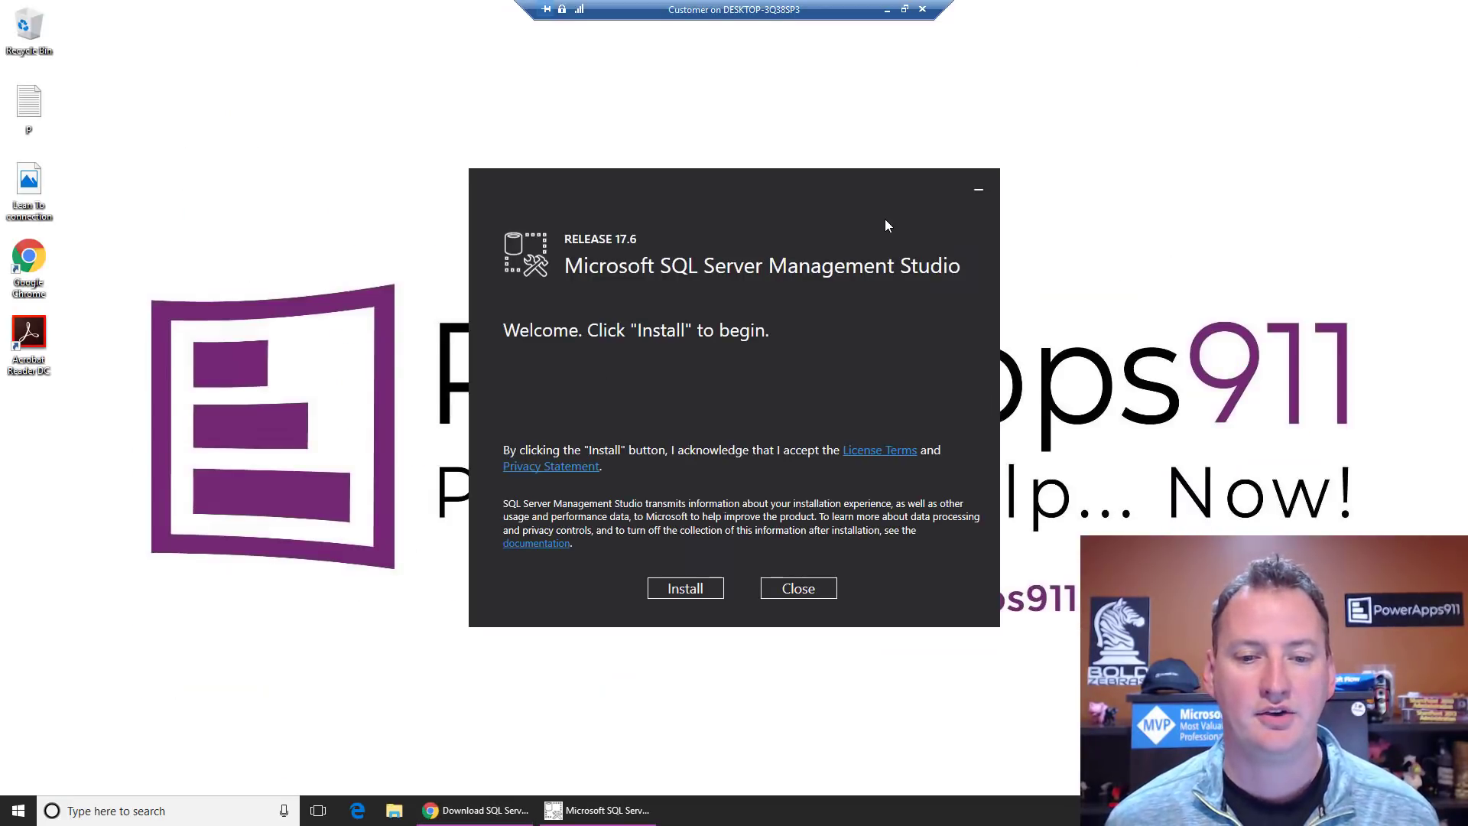
# Step: Install SQL Server Management Studio 17.6, close the completed setup, and return to the browser
pyautogui.click(694, 588)
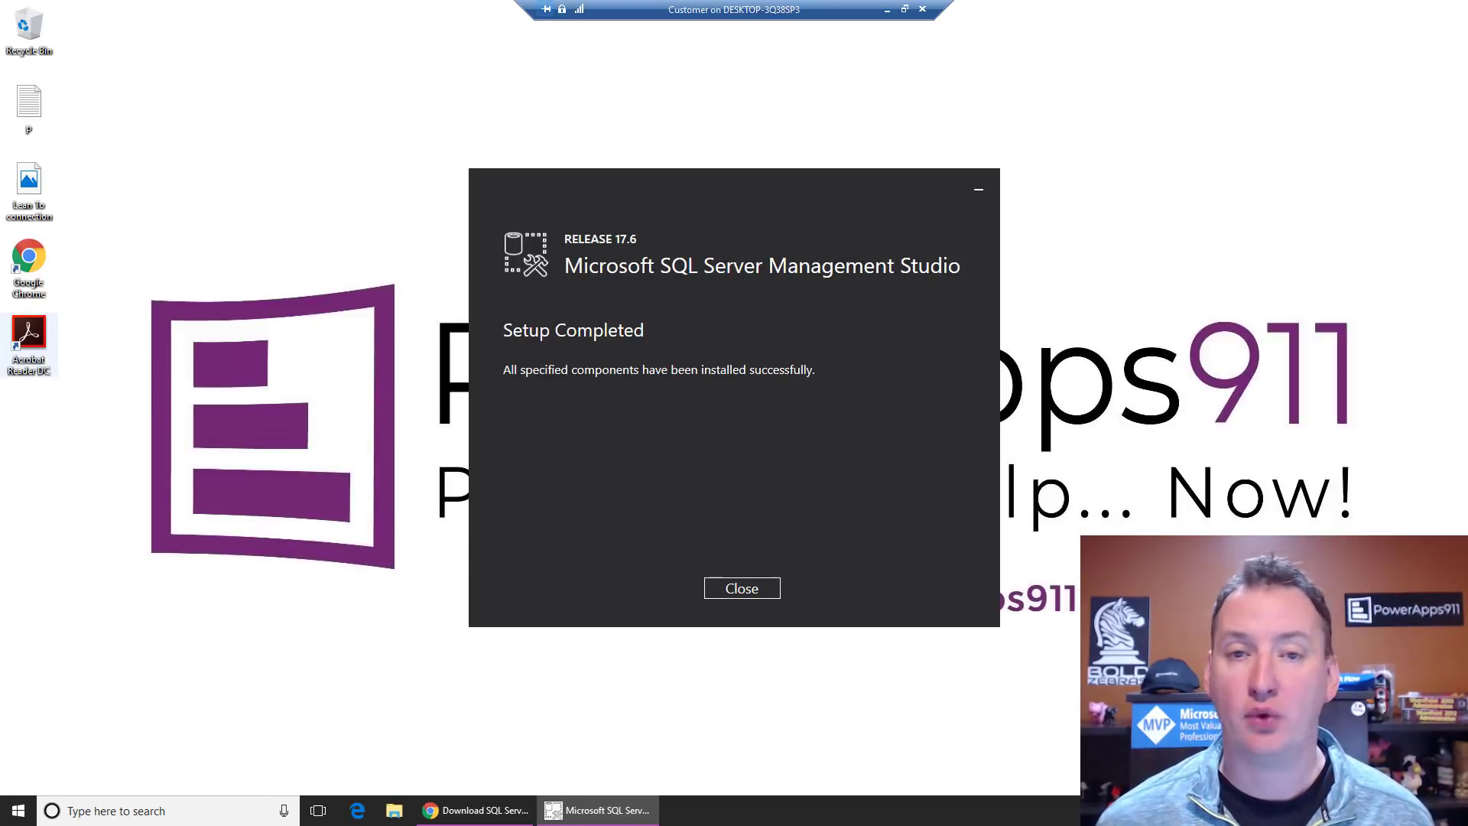
pyautogui.click(755, 589)
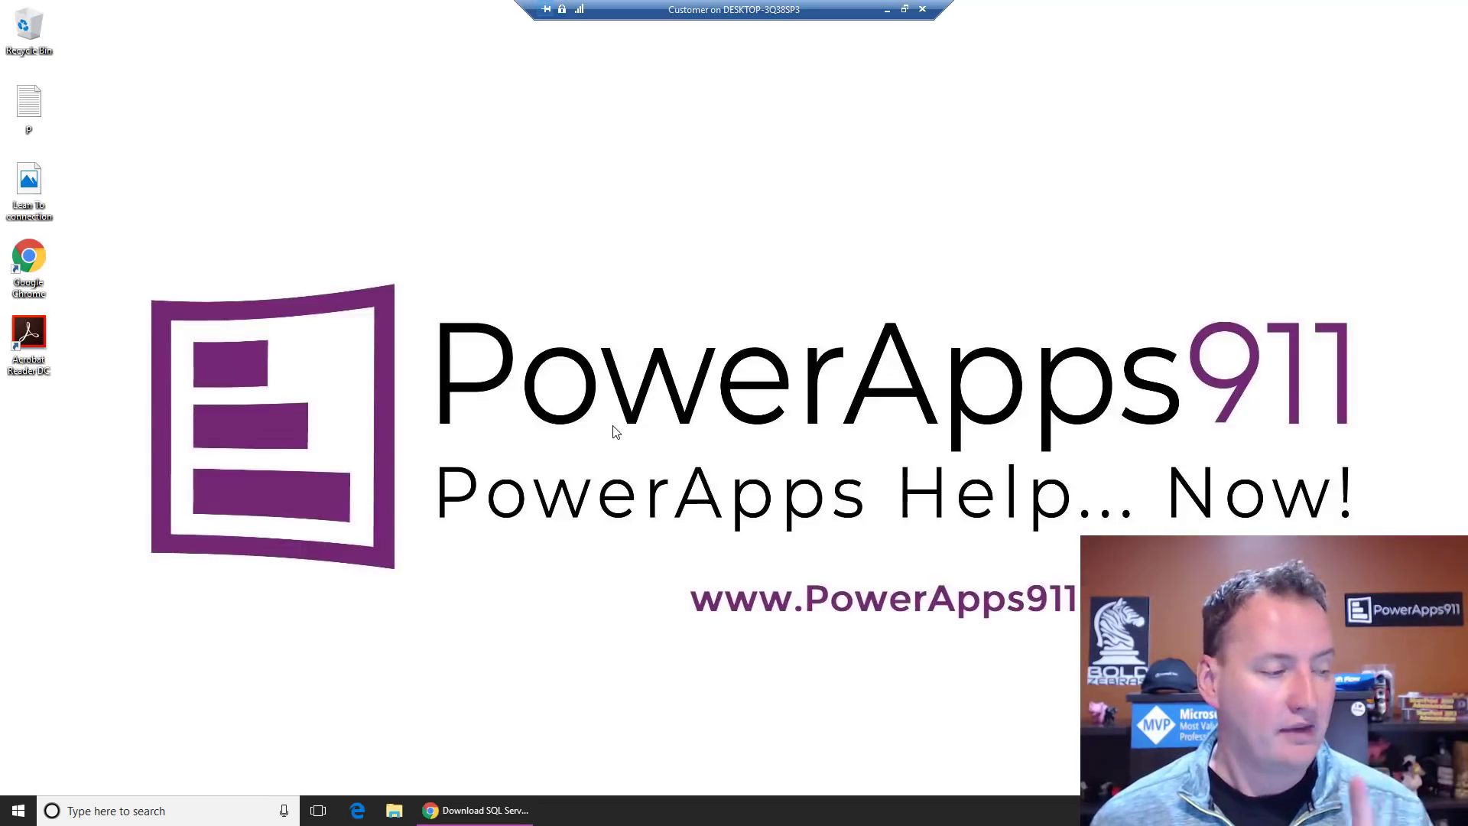
pyautogui.click(462, 817)
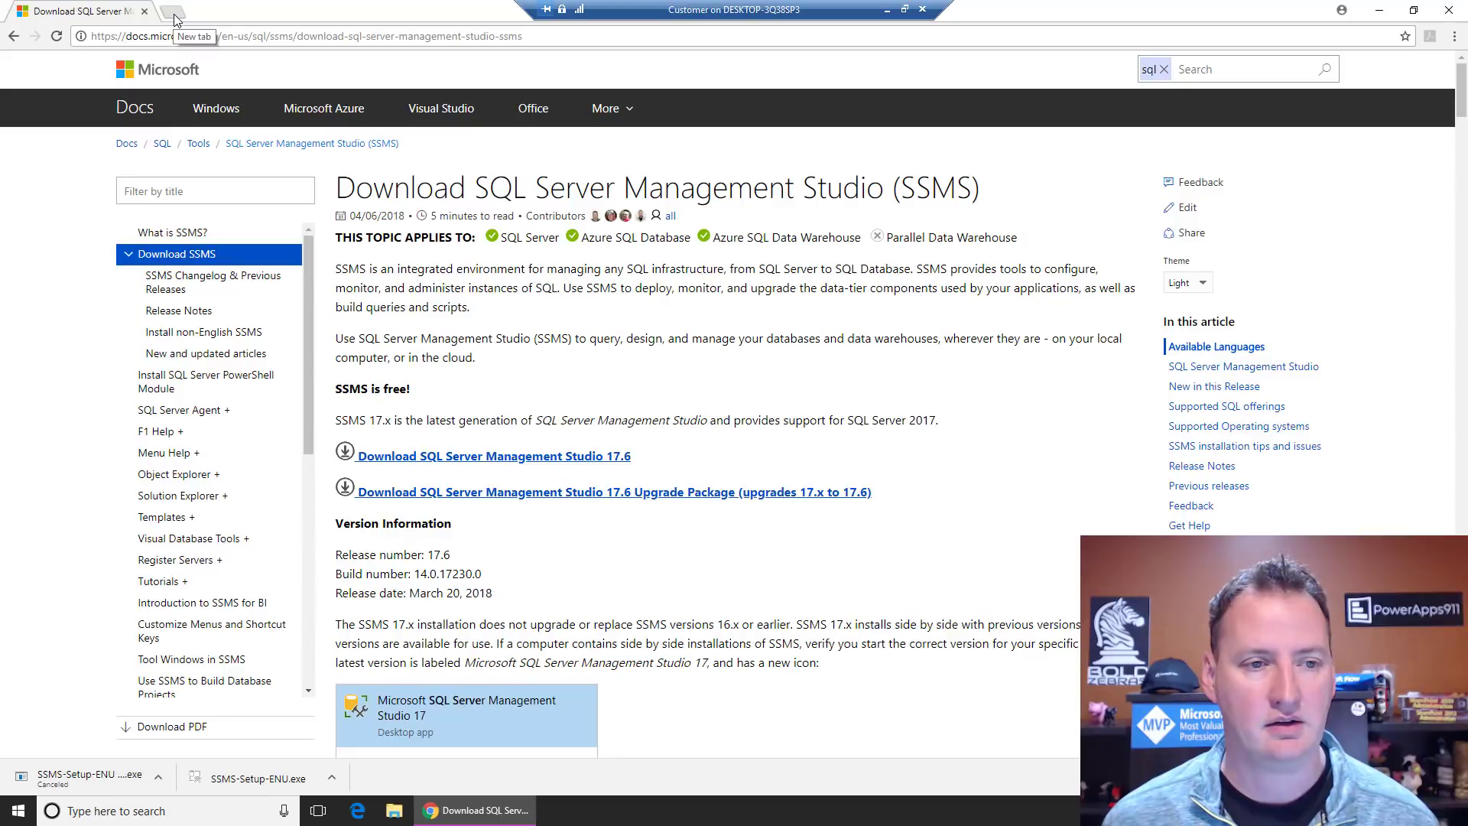
# Step: Go to portal.azure.com in a new browser tab
pyautogui.click(175, 11)
pyautogui.write('po')
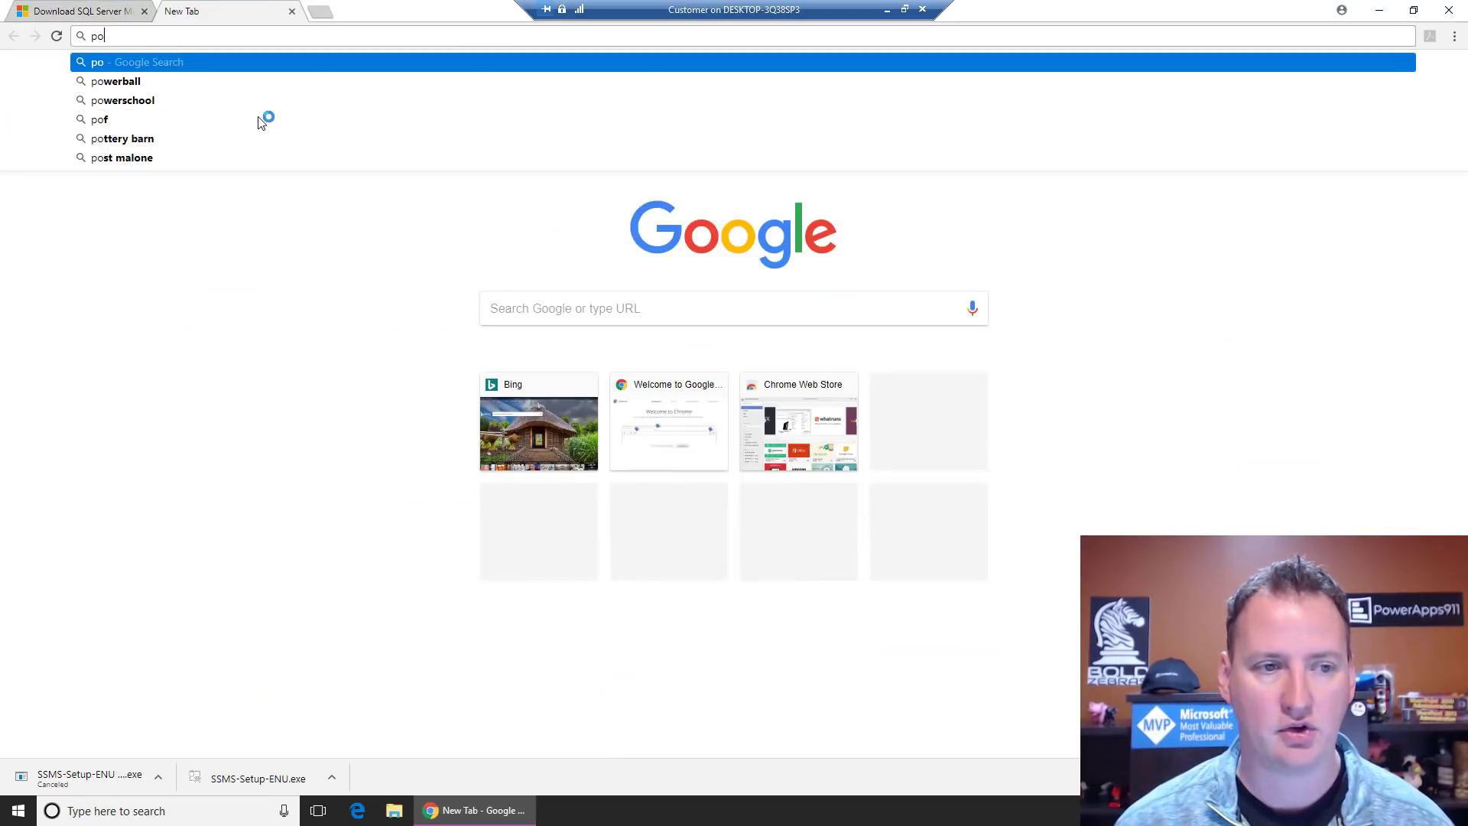
pyautogui.write('rtal.az')
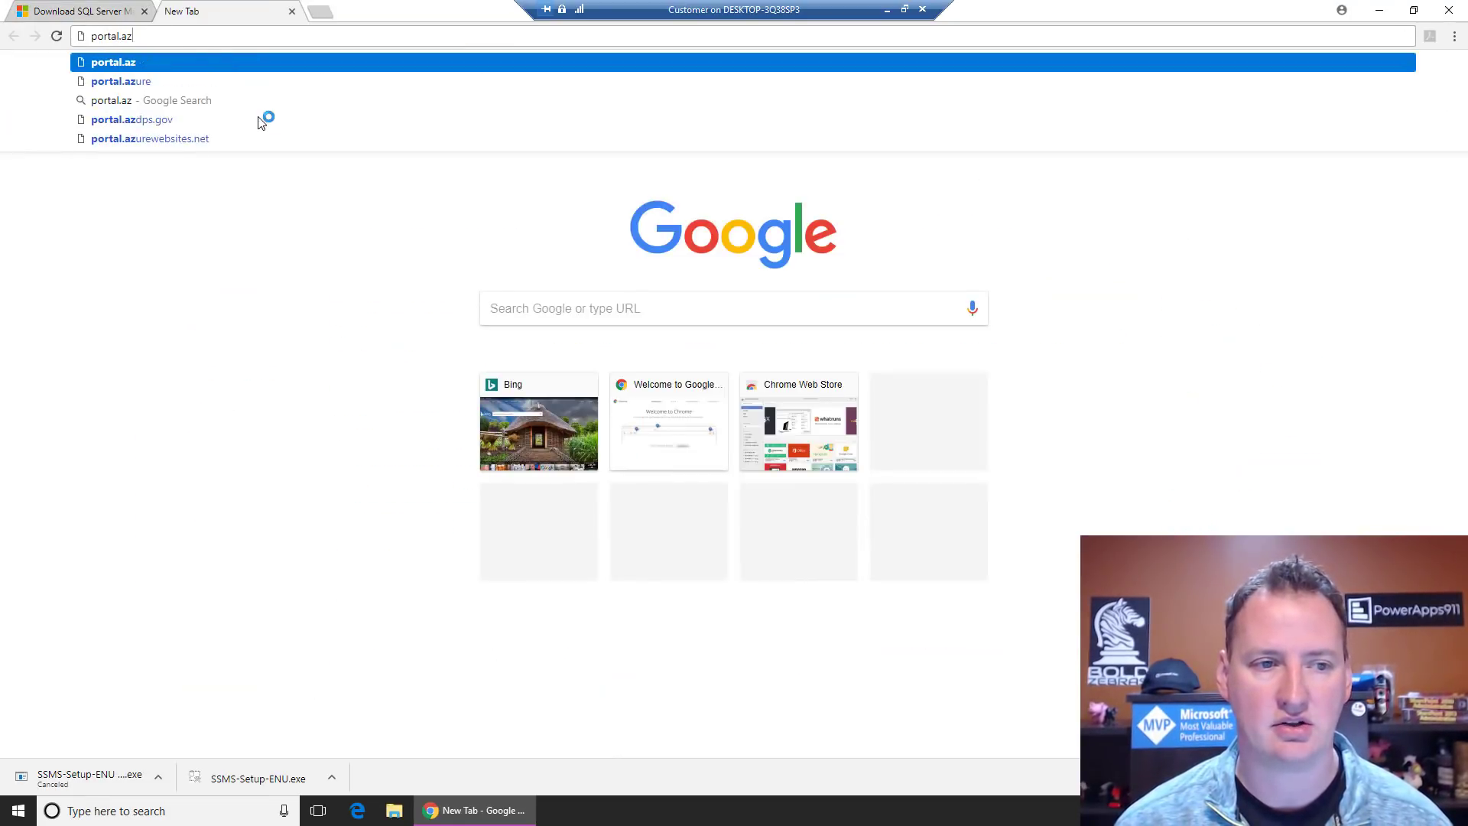
pyautogui.write('ure.com')
pyautogui.press('Return')
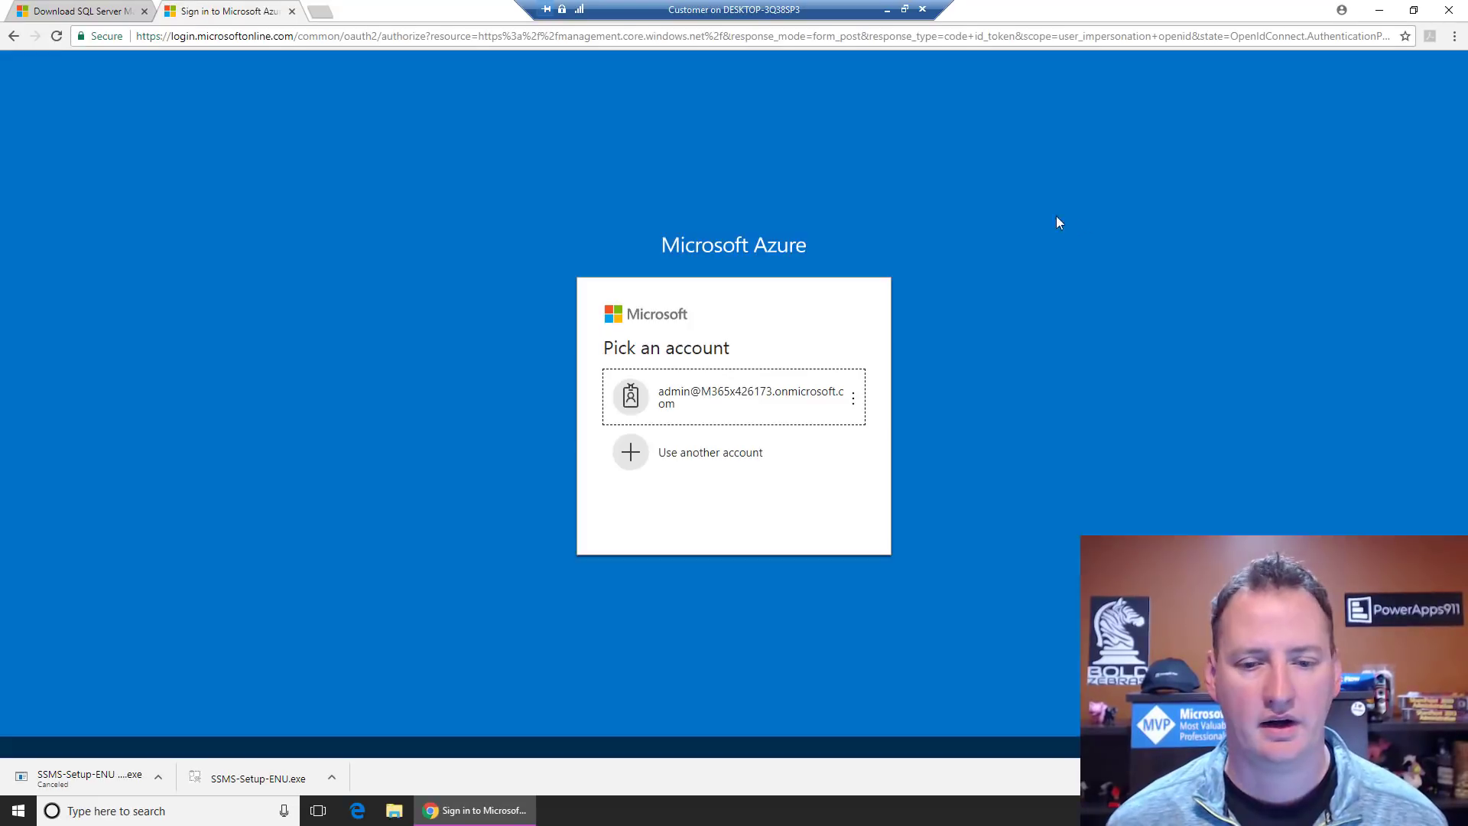
# Step: Sign in with another Microsoft account's e-mail and password, staying signed in
pyautogui.click(704, 452)
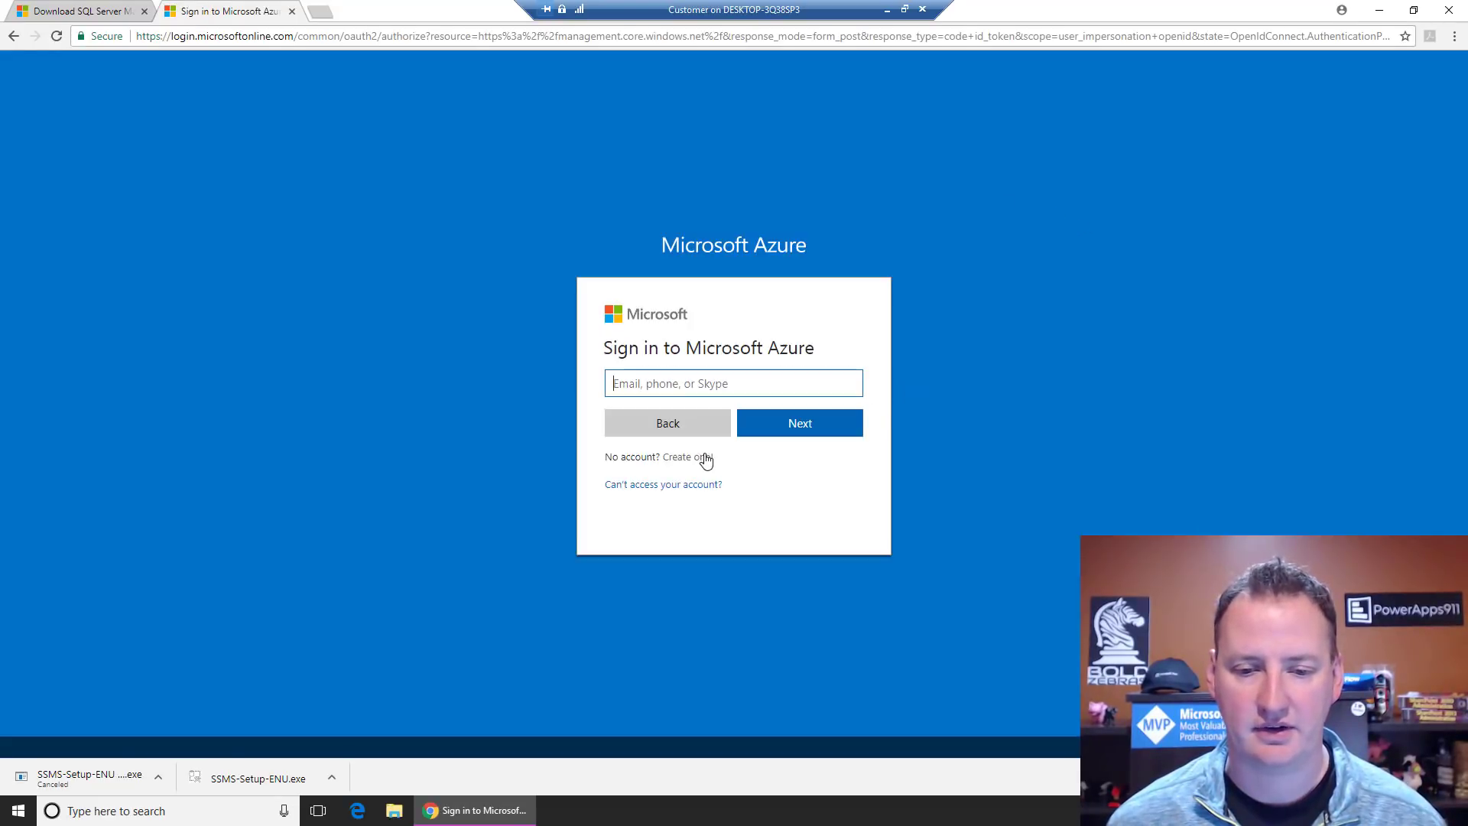
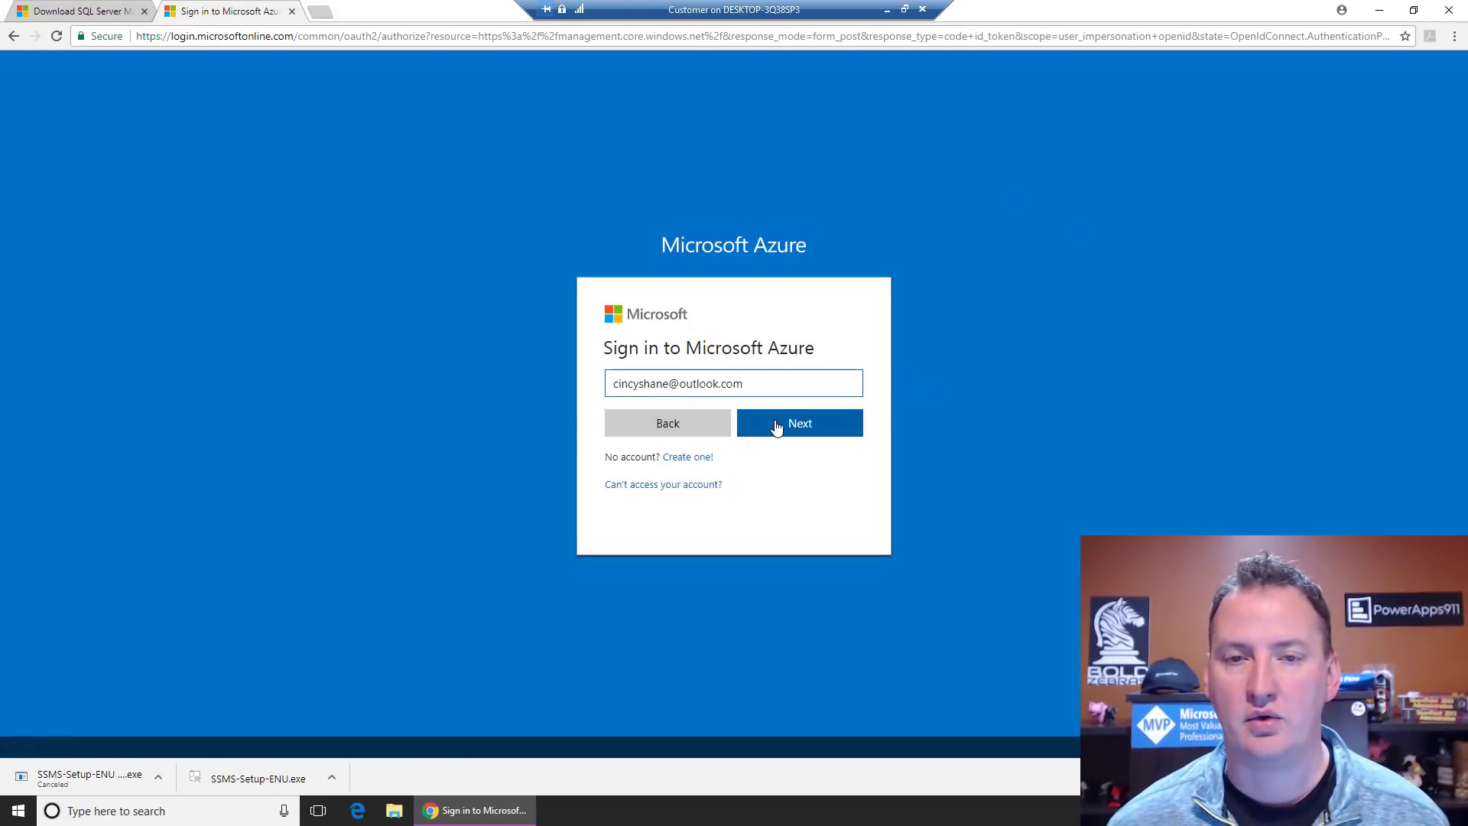
pyautogui.click(780, 426)
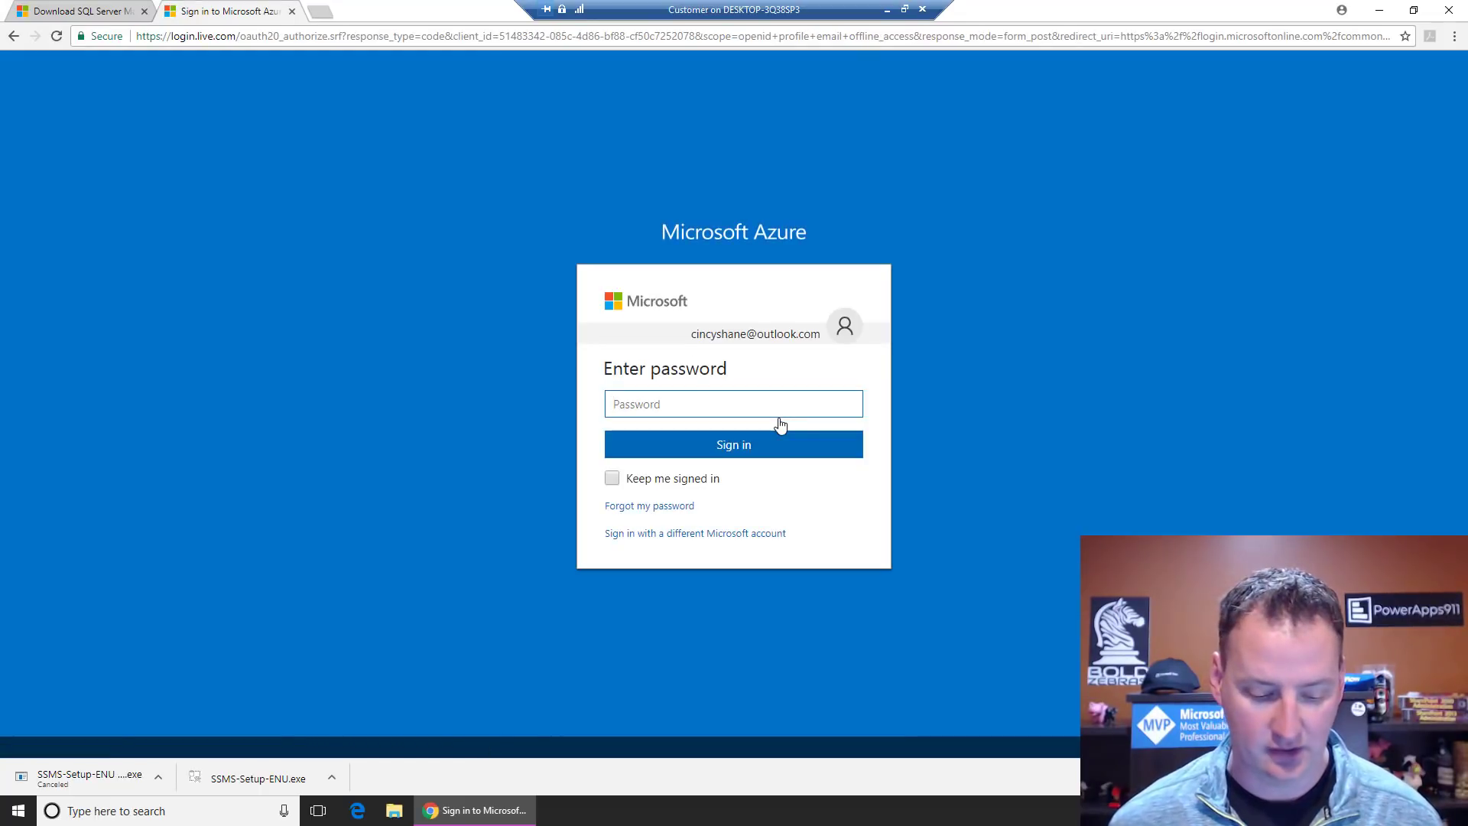
pyautogui.hotkey('ctrl', 'v')
pyautogui.click(699, 478)
pyautogui.click(728, 449)
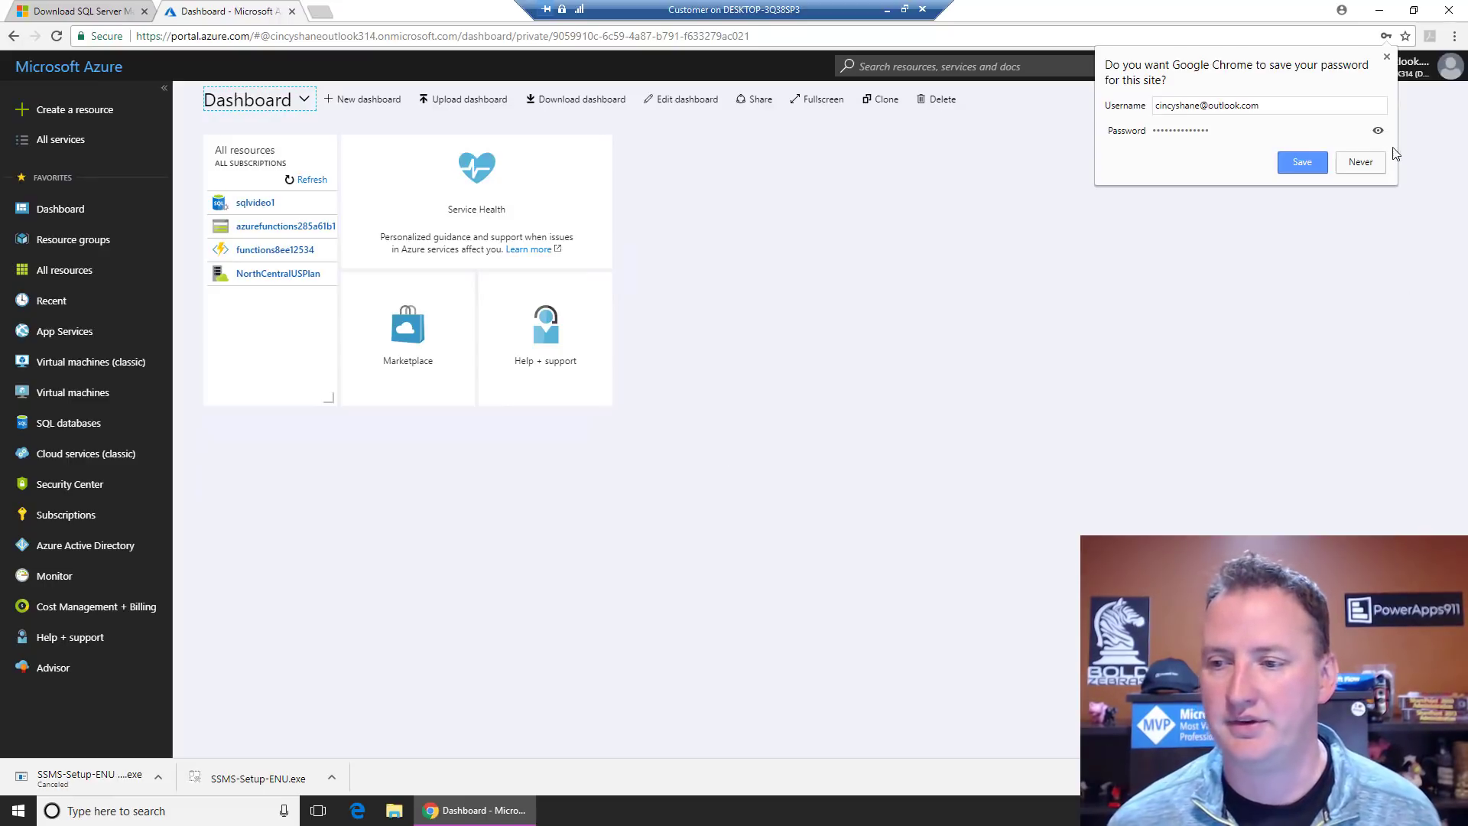
# Step: Decline saving the password and show the SQL databases list
pyautogui.click(1372, 165)
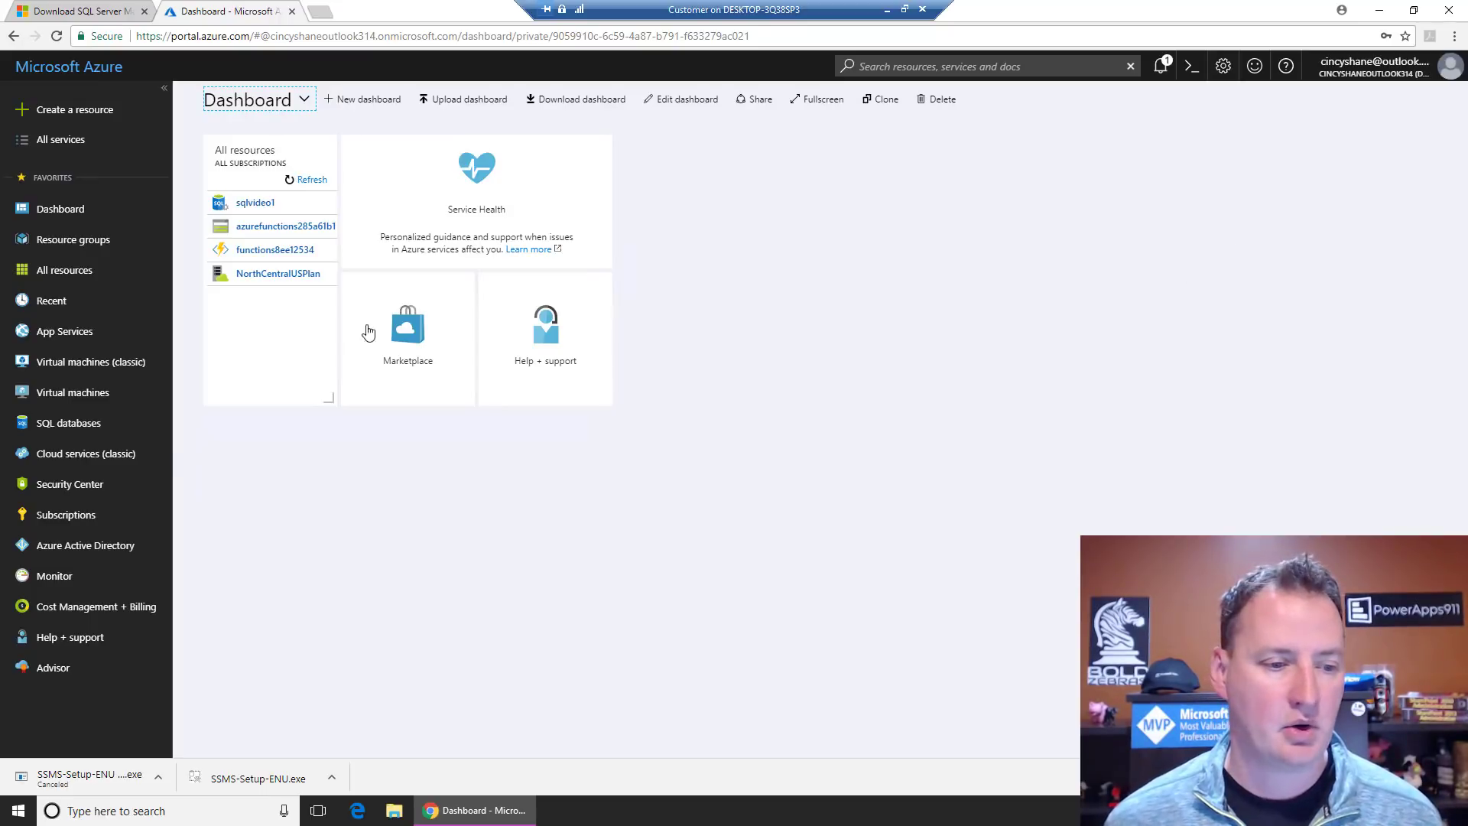
pyautogui.click(86, 430)
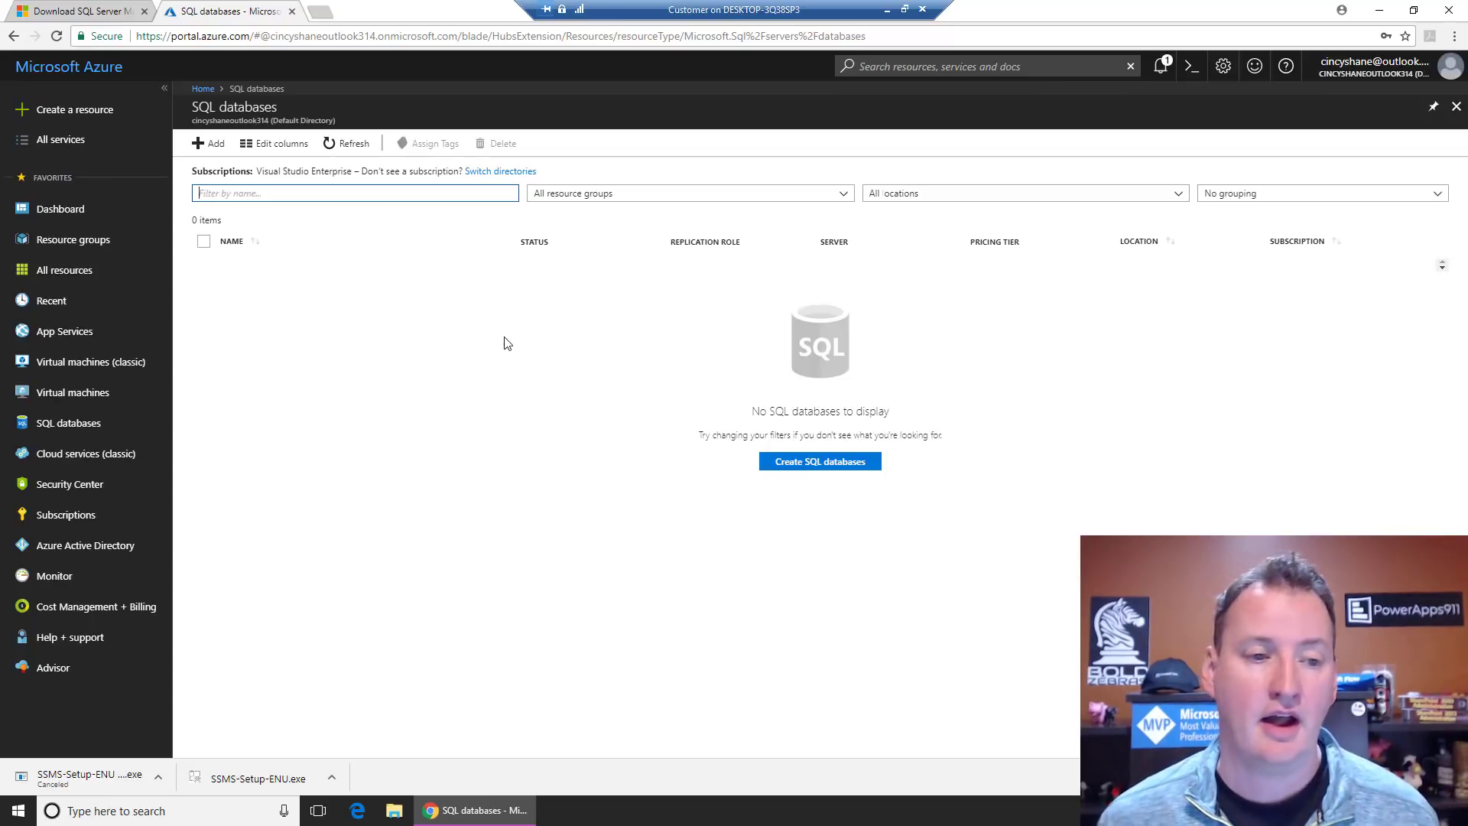
# Step: Start adding a new SQL database from the SQL databases blade
pyautogui.click(214, 147)
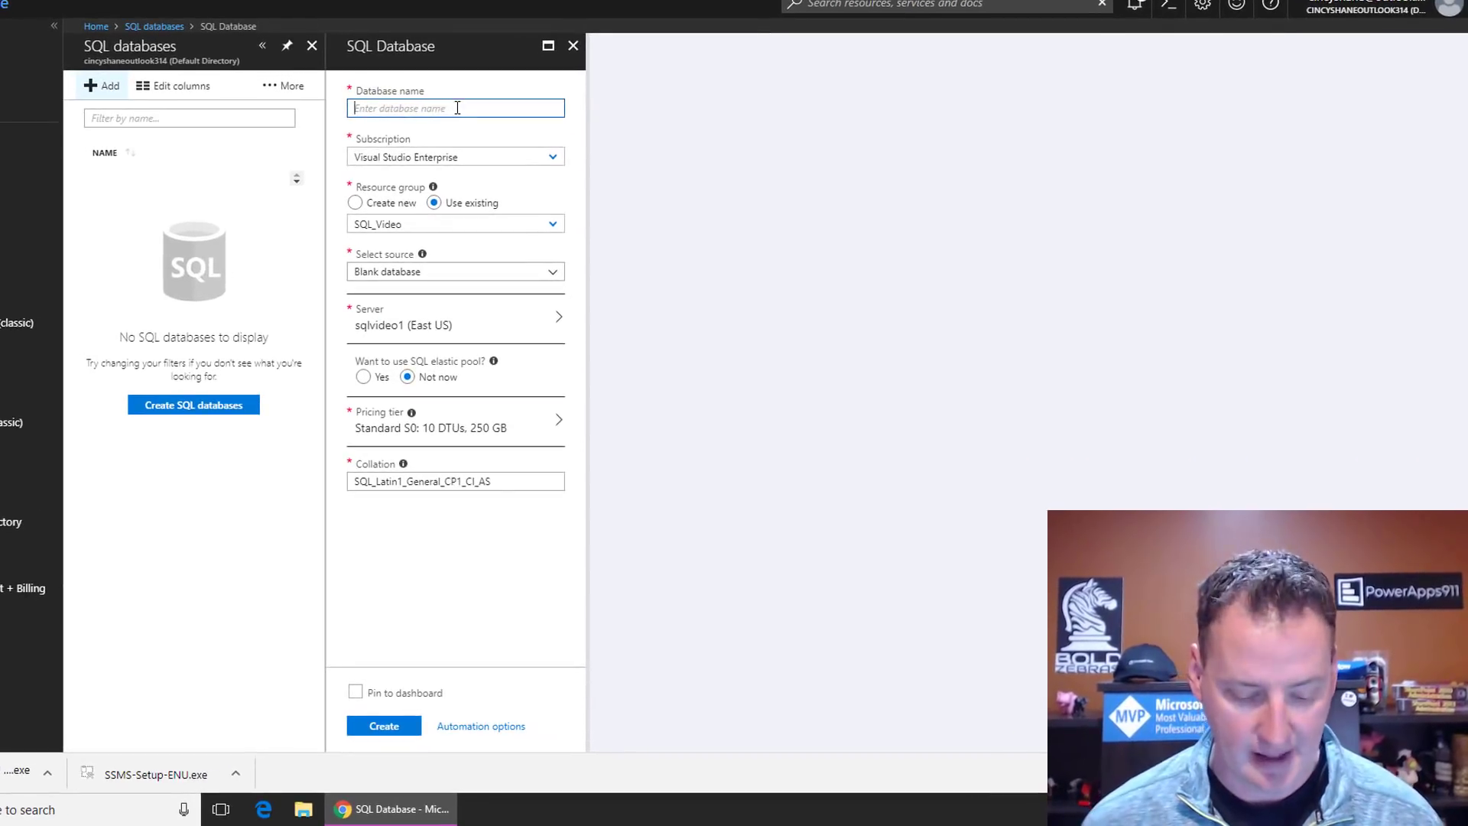
# Step: Name the database VideoEmployees and create a new resource group named Demo_SQL
pyautogui.write('VideoEmployees')
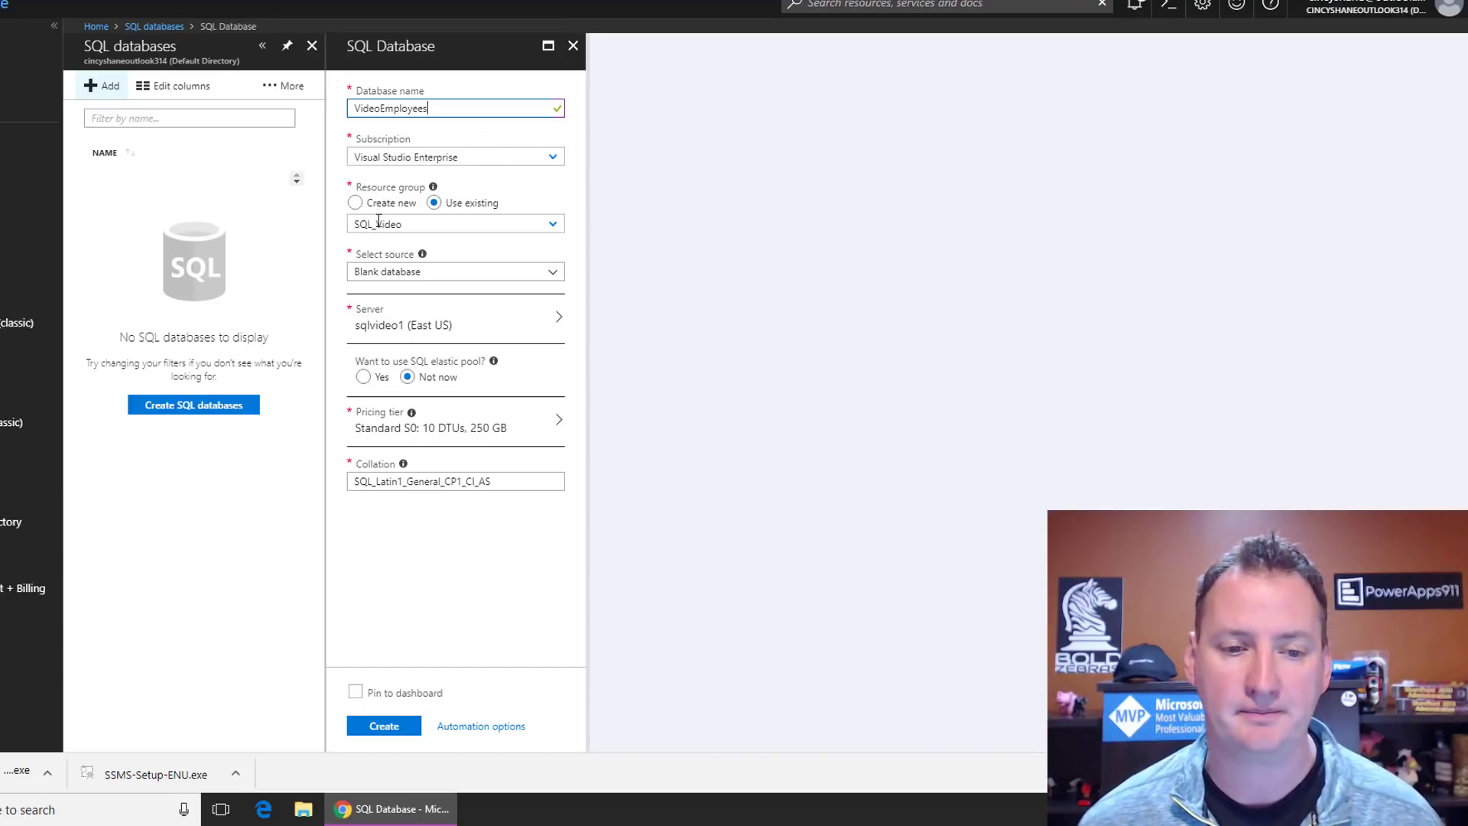
pyautogui.click(355, 203)
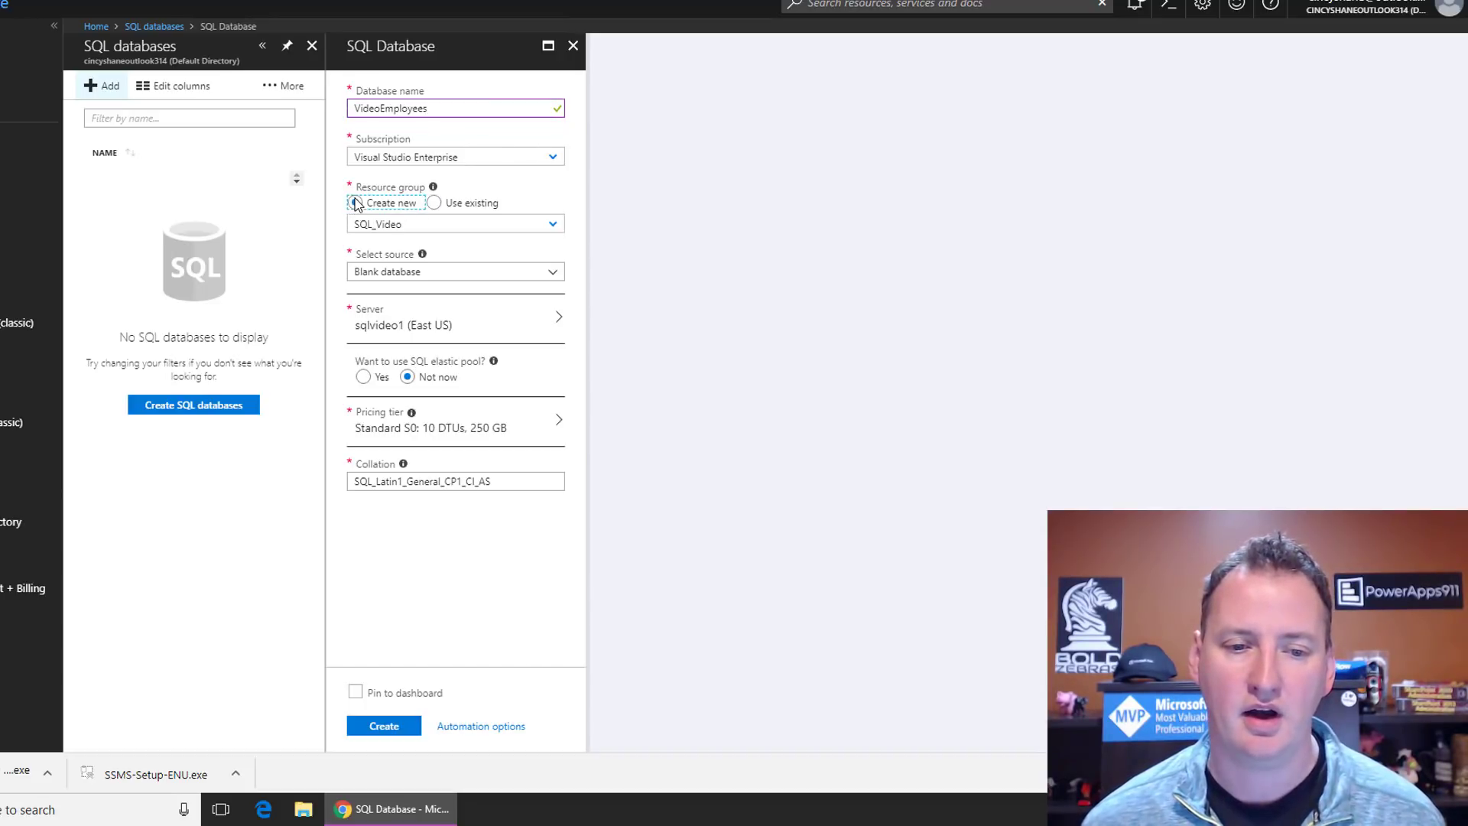
pyautogui.click(433, 224)
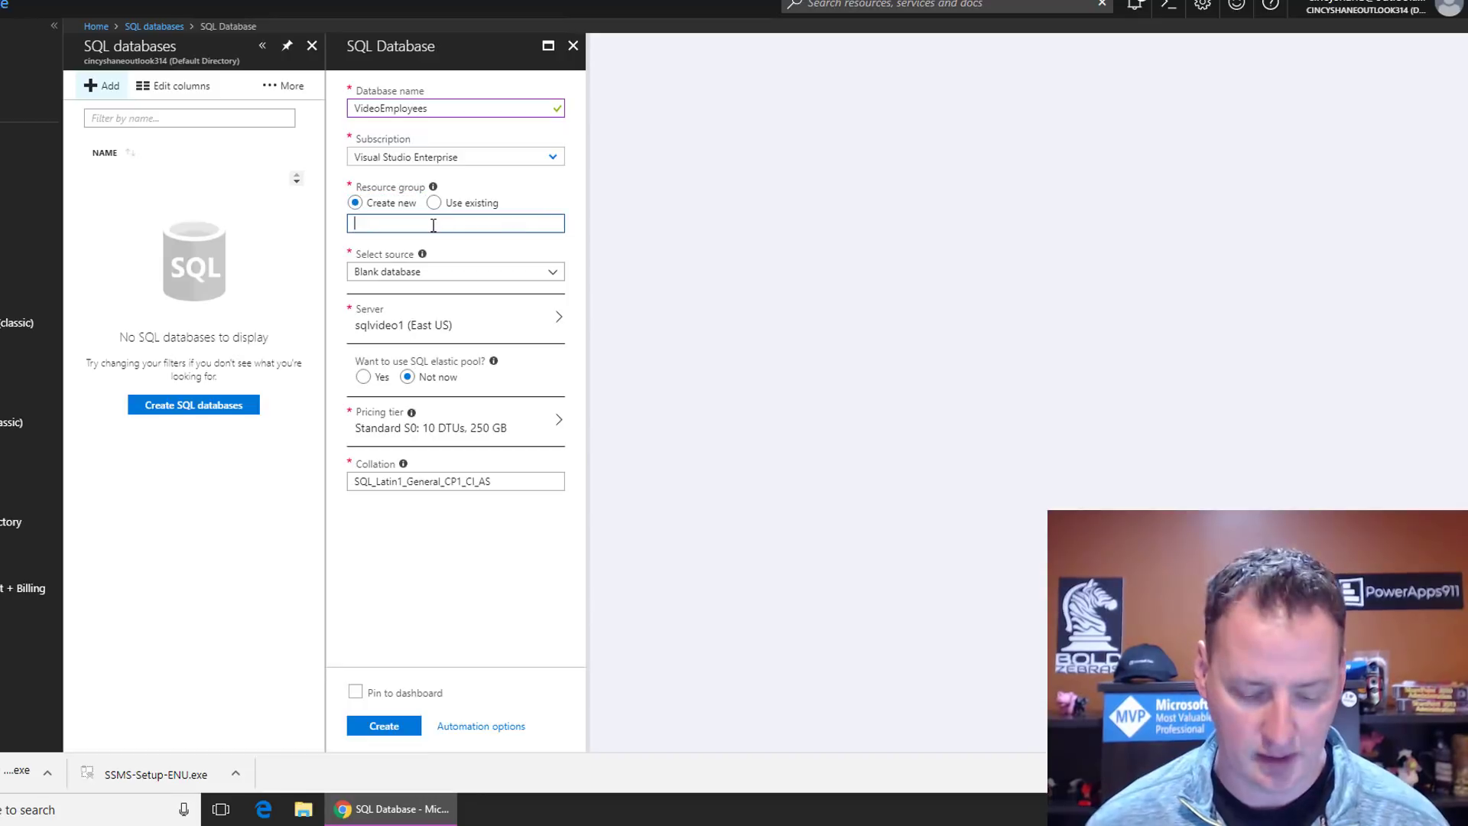
pyautogui.write('Demo_SQL')
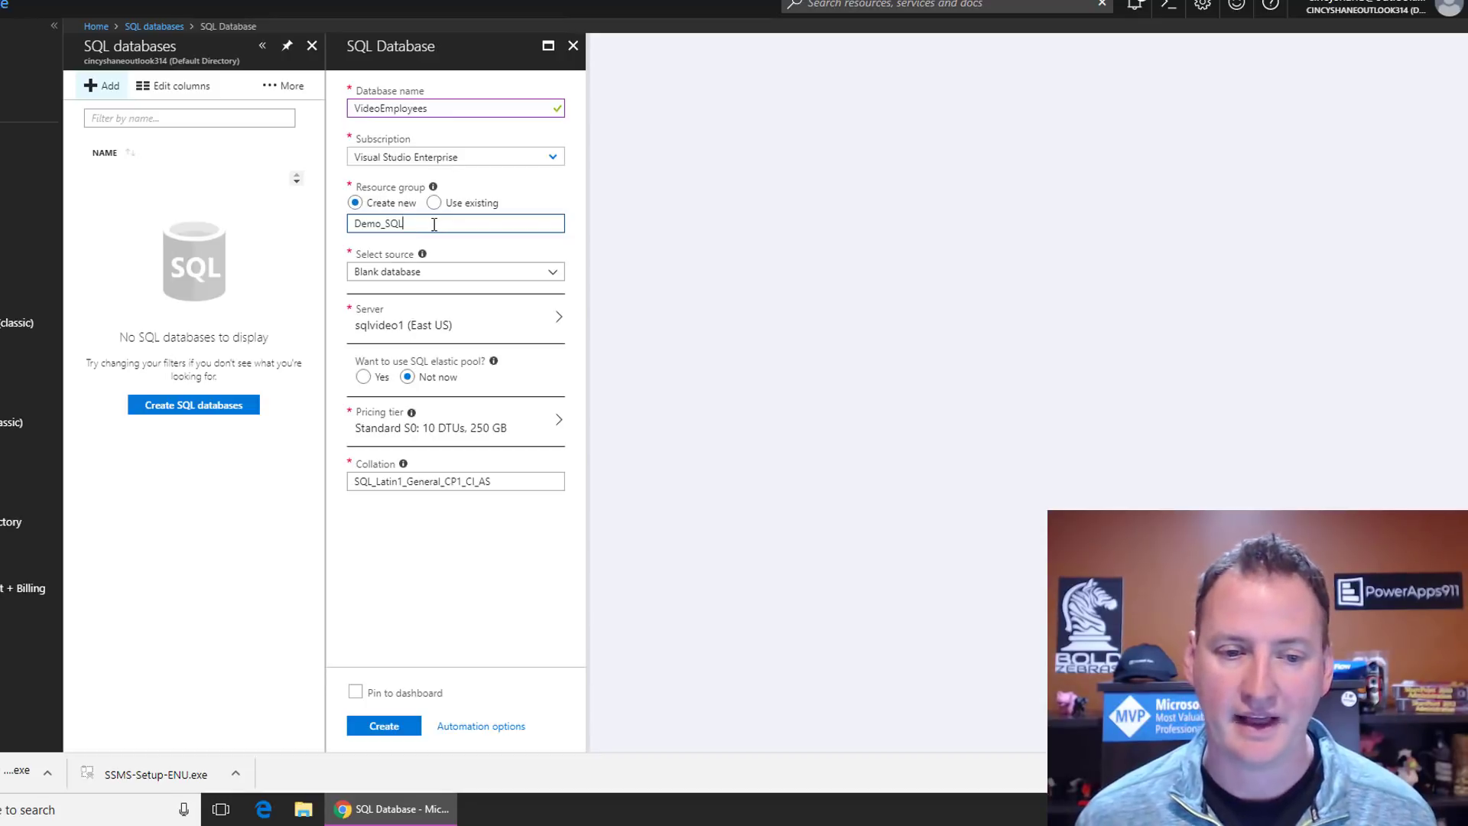
pyautogui.click(553, 273)
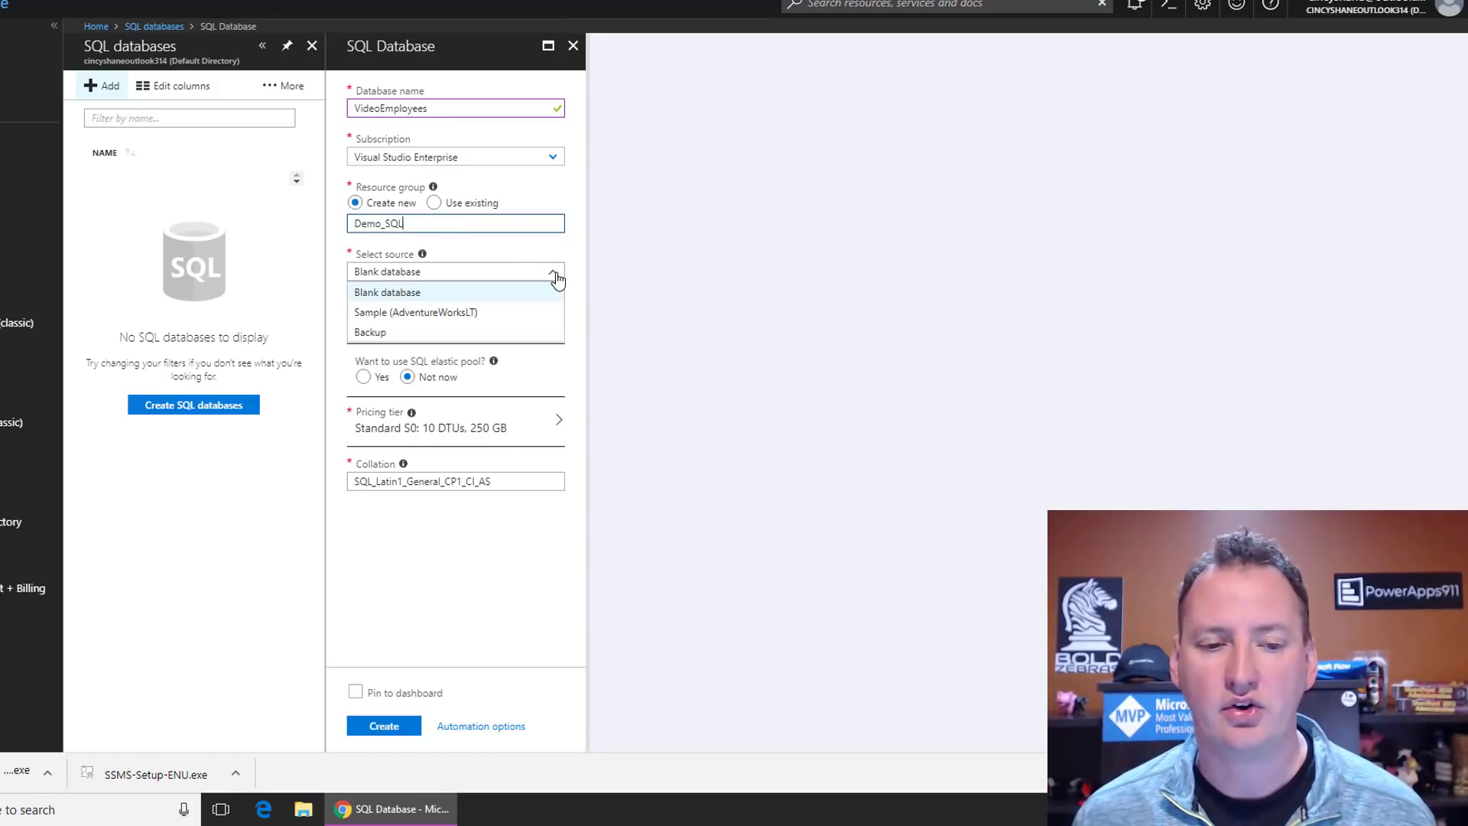
pyautogui.click(509, 298)
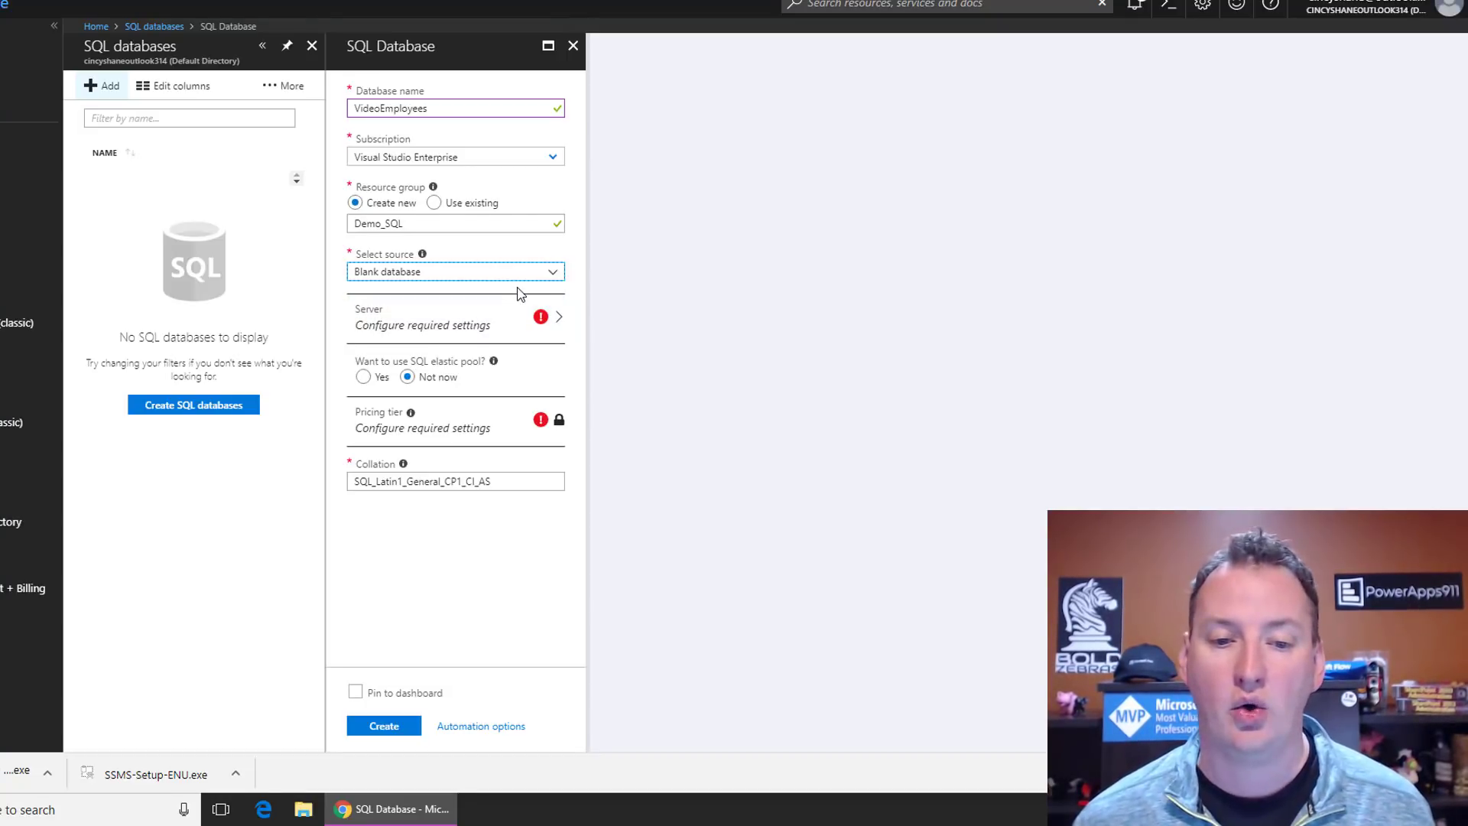
pyautogui.click(551, 274)
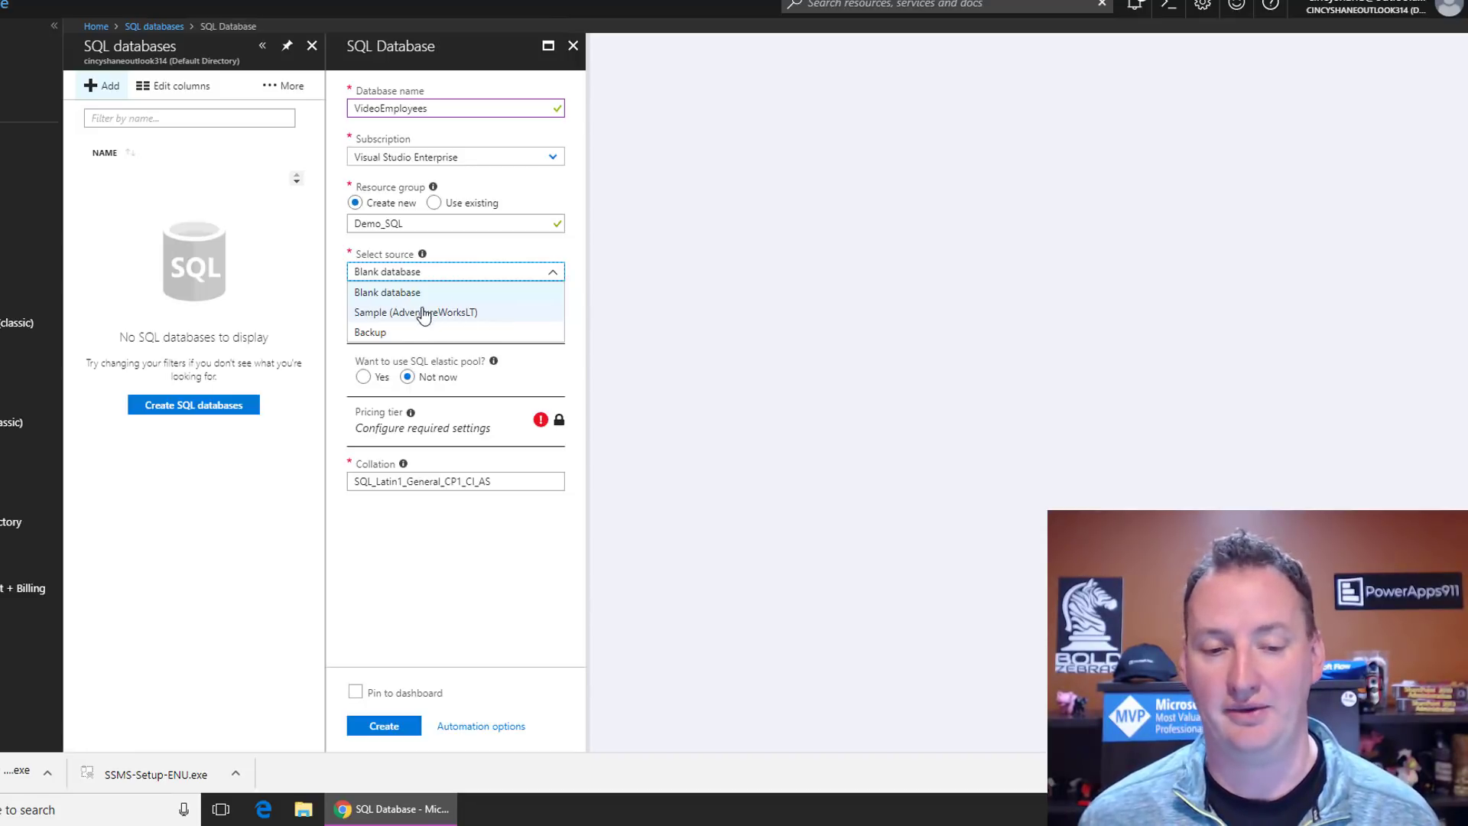
pyautogui.click(554, 275)
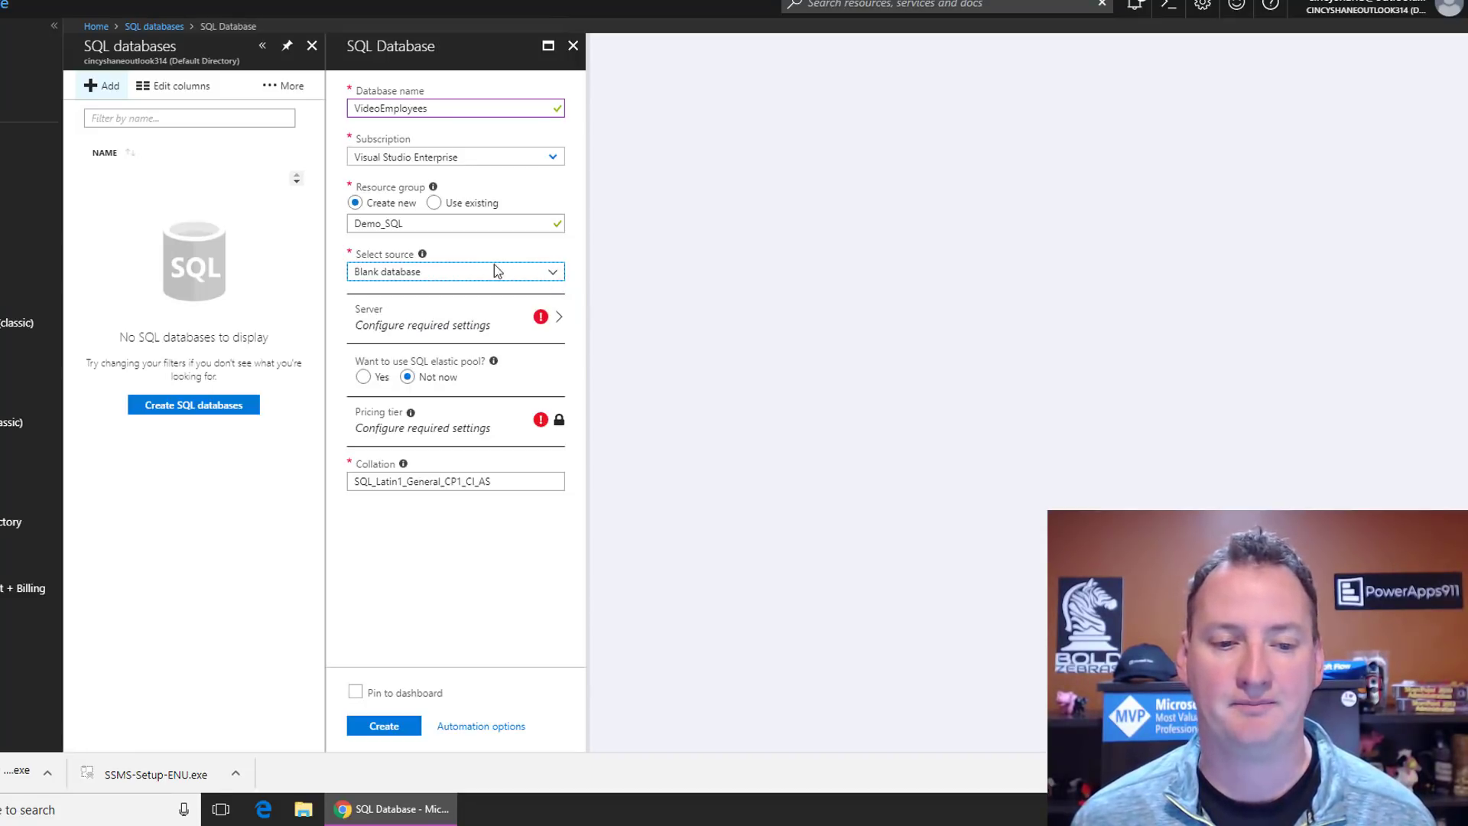
# Step: Create a new server named shanescowsdemosql and enter its admin login
pyautogui.click(428, 331)
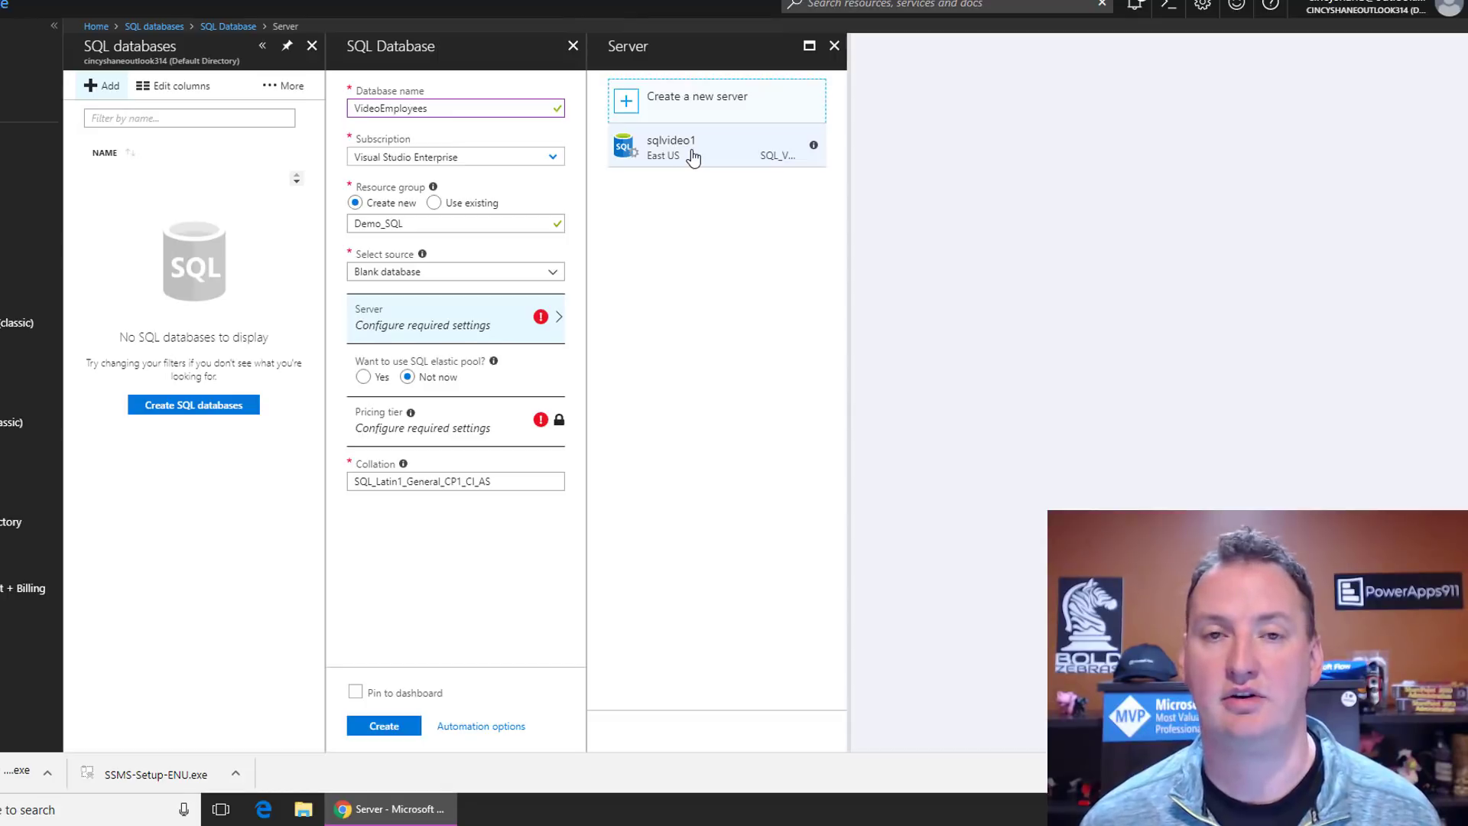
pyautogui.click(689, 102)
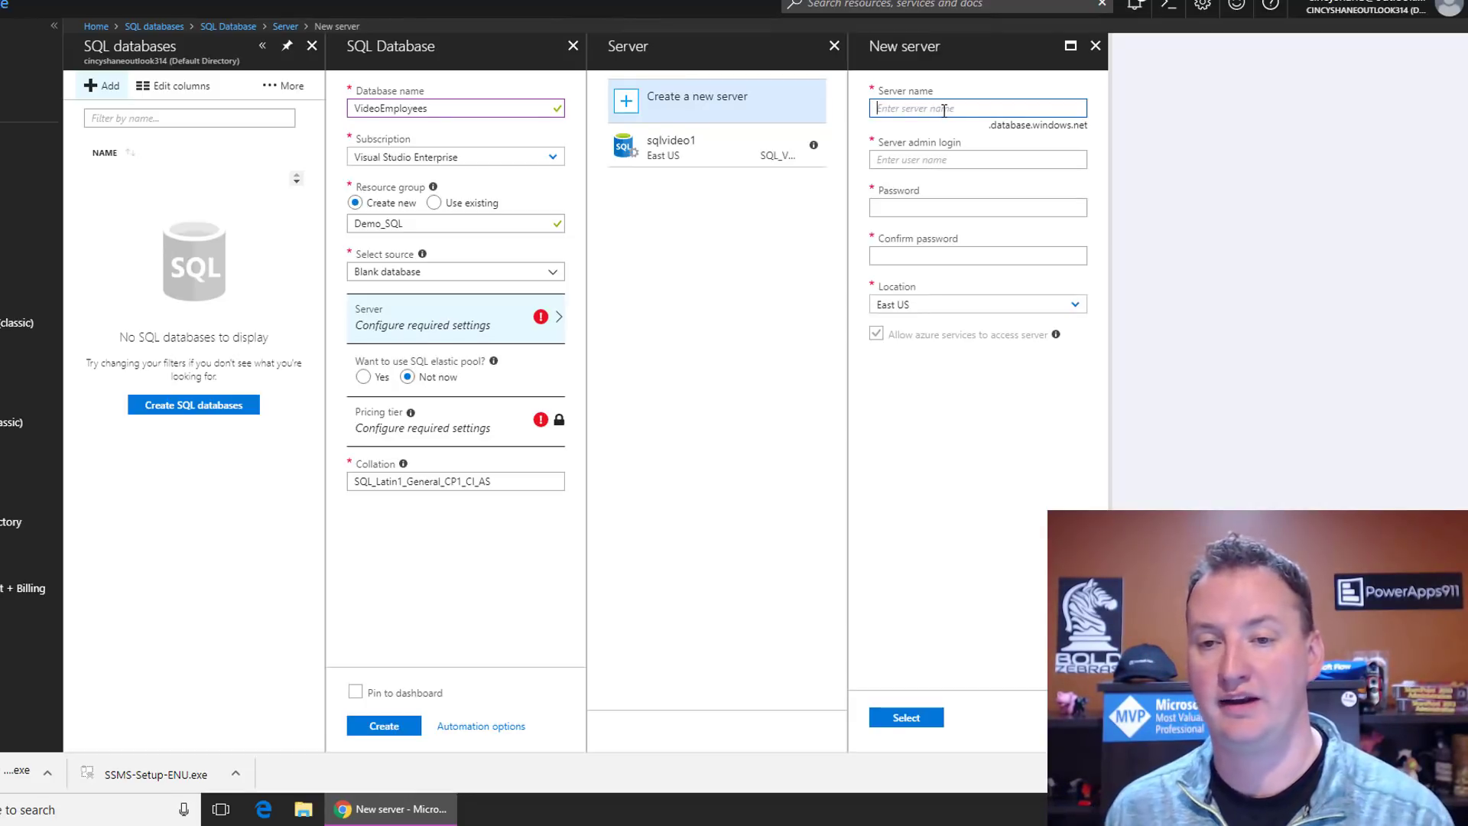
pyautogui.write('sh')
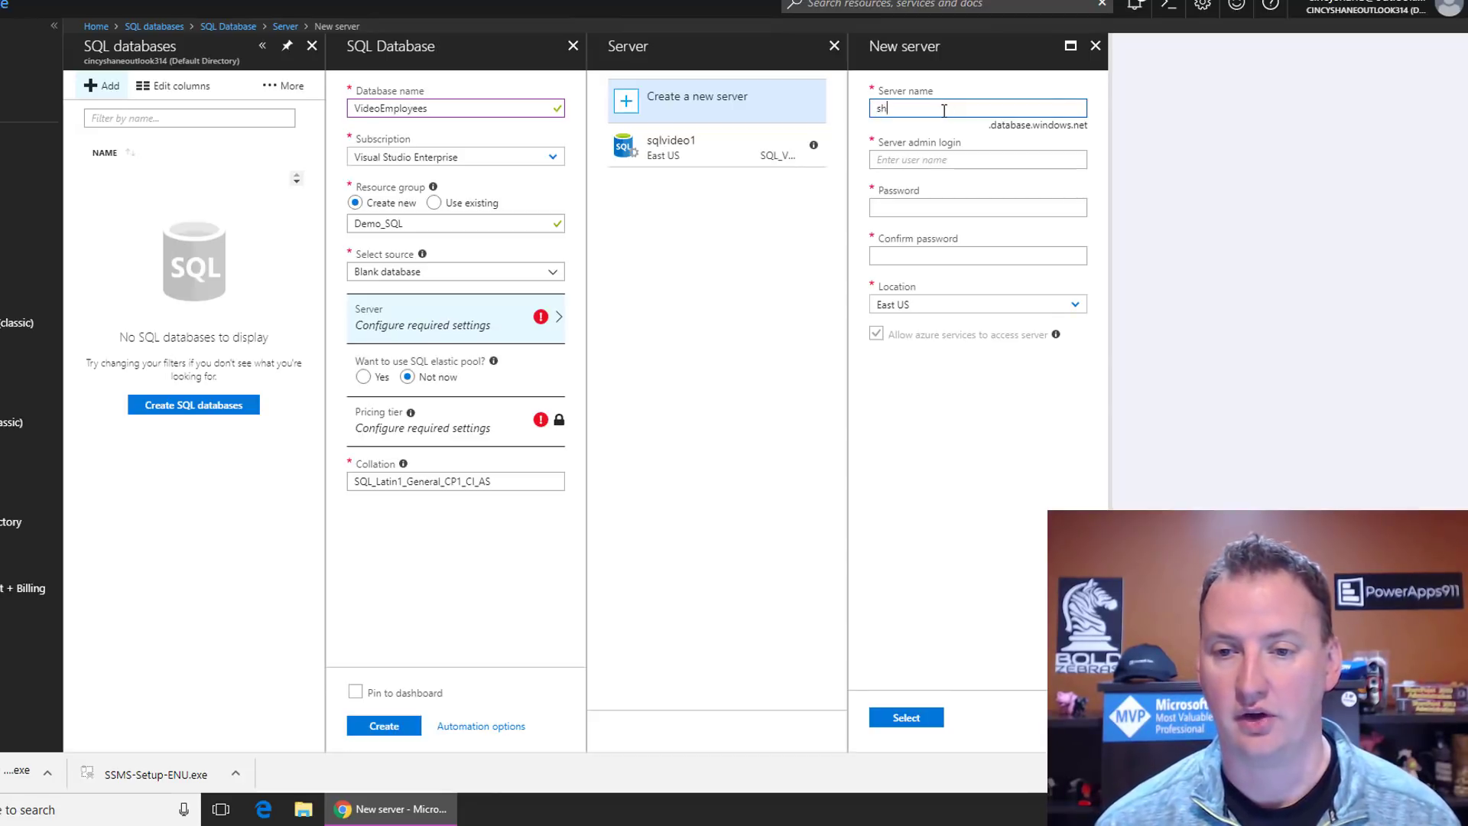
pyautogui.write('anescowsdemo')
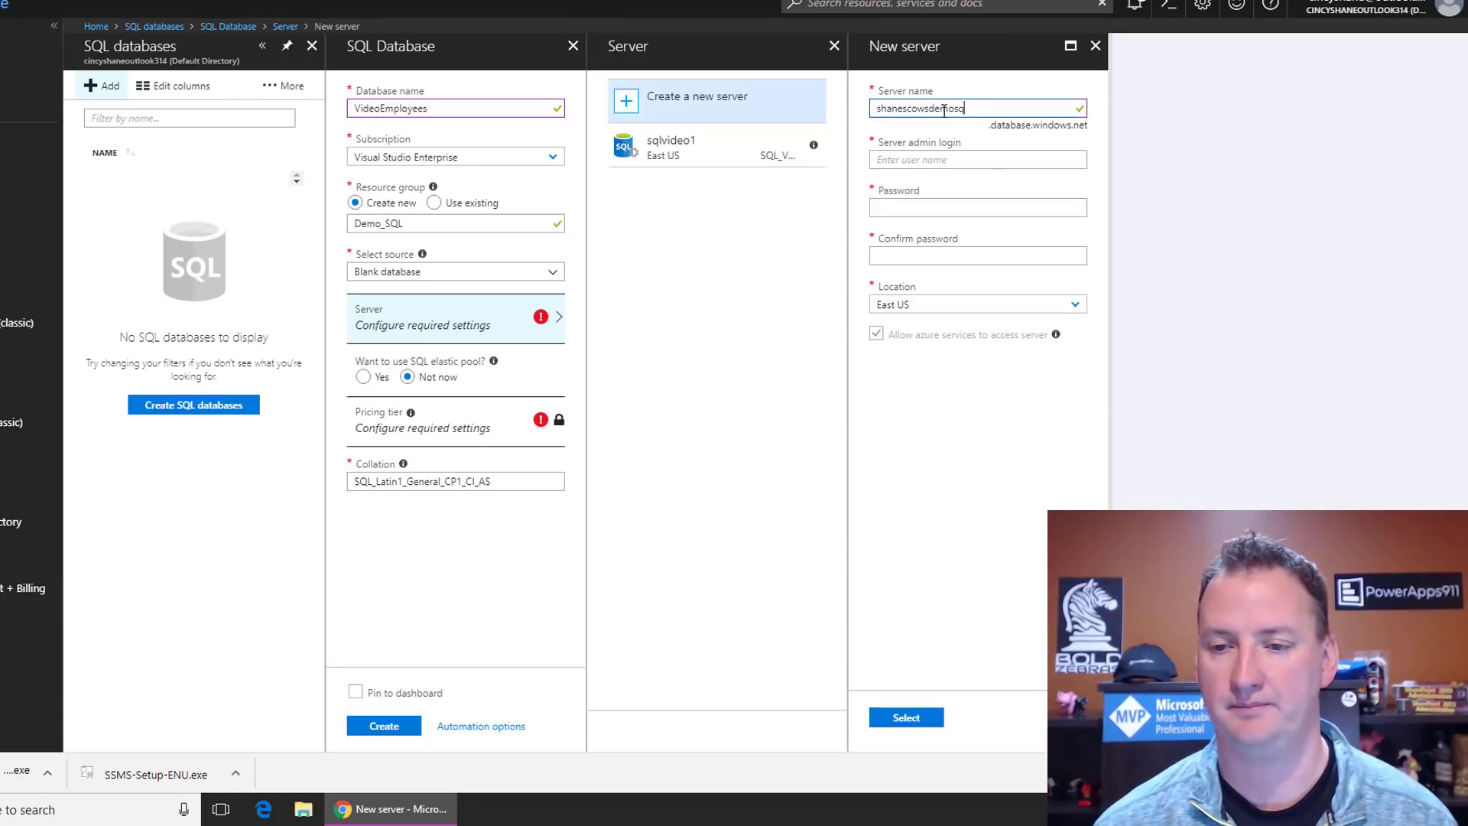
pyautogui.write('sql')
pyautogui.moveTo(988, 107); pyautogui.dragTo(870, 113)
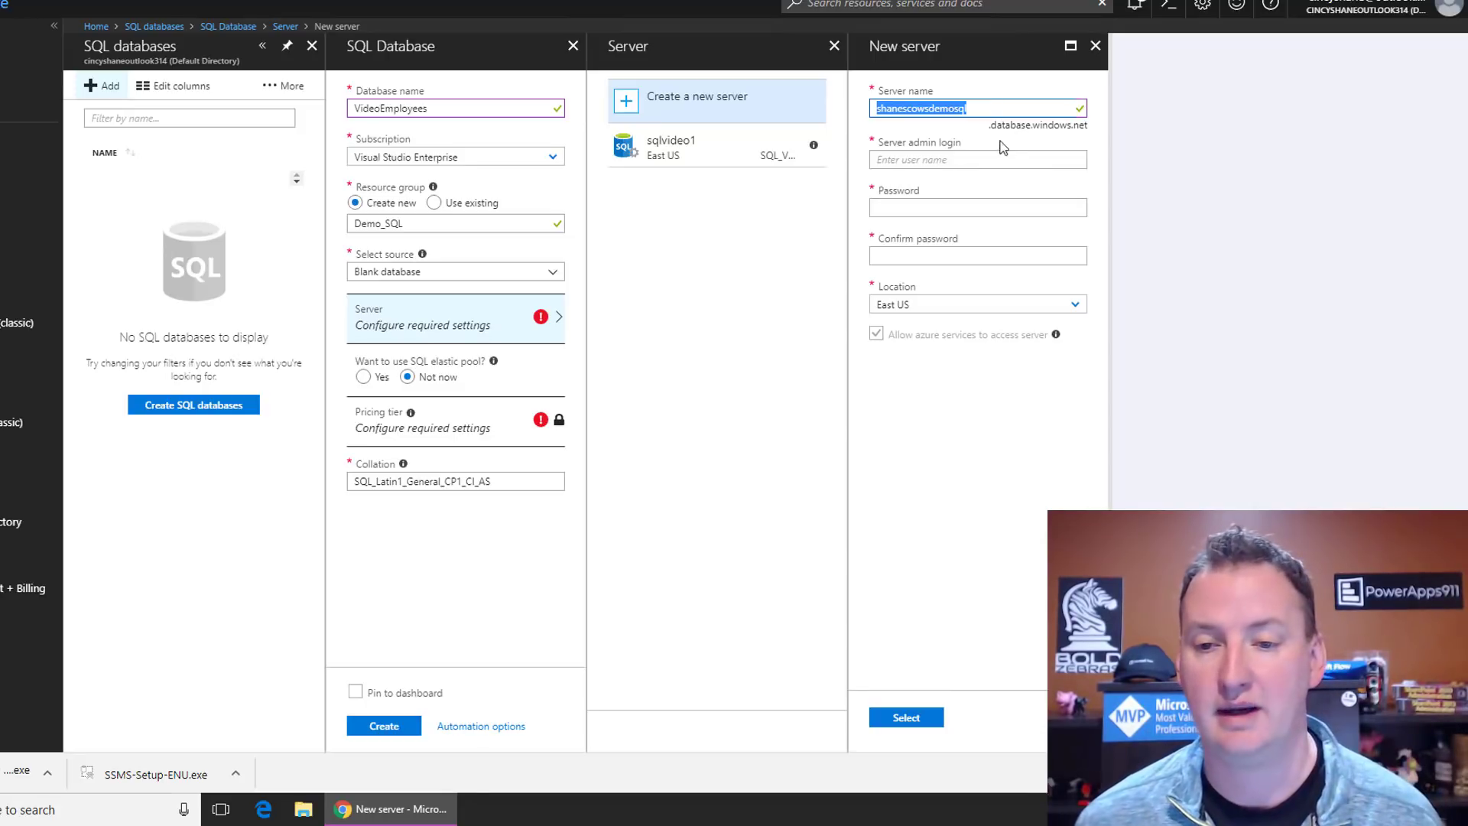
pyautogui.click(970, 159)
pyautogui.write('shane')
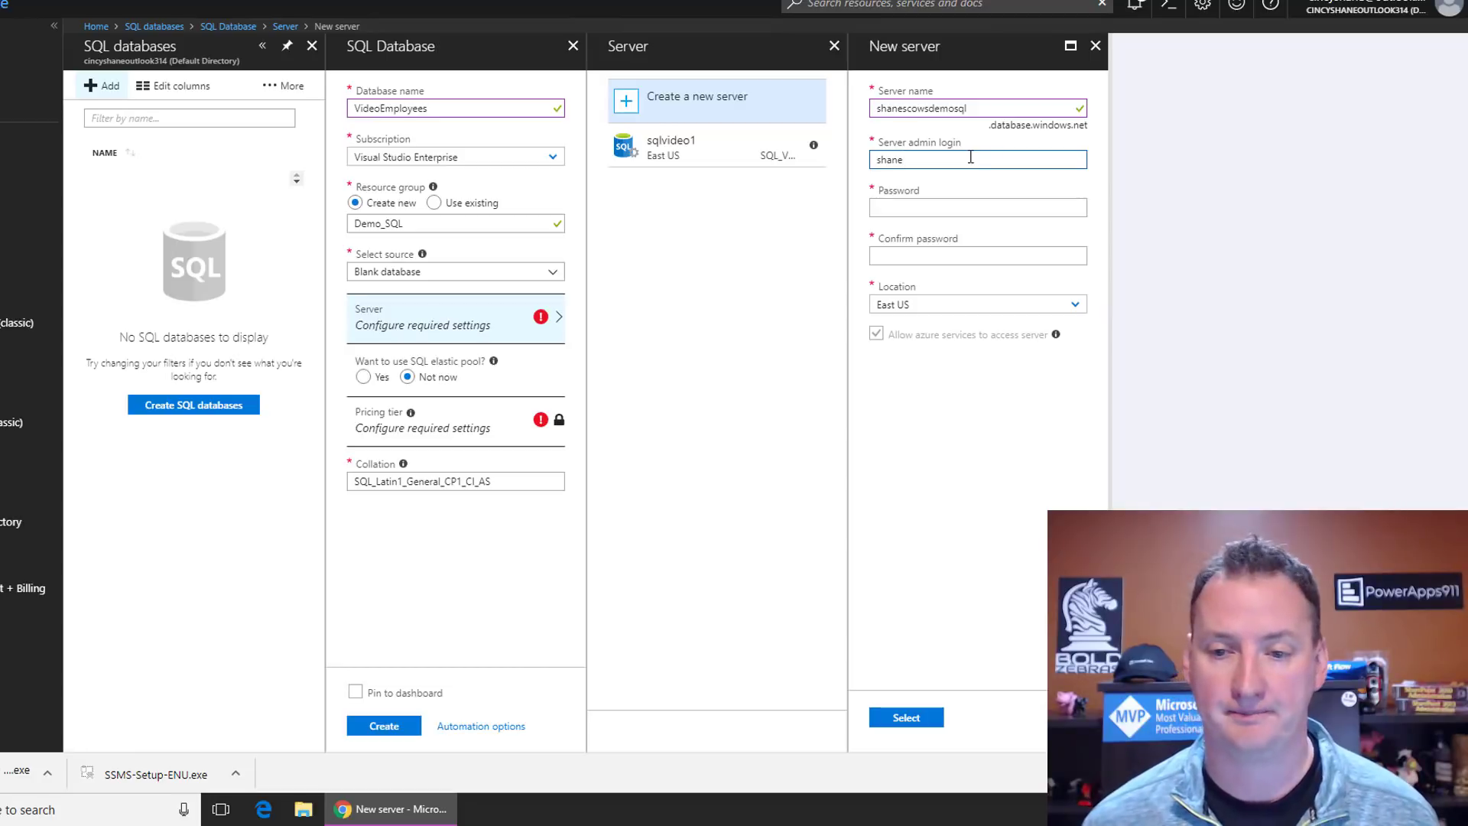
# Step: Set and confirm the admin password, choose North Central US, and confirm the server
pyautogui.click(938, 206)
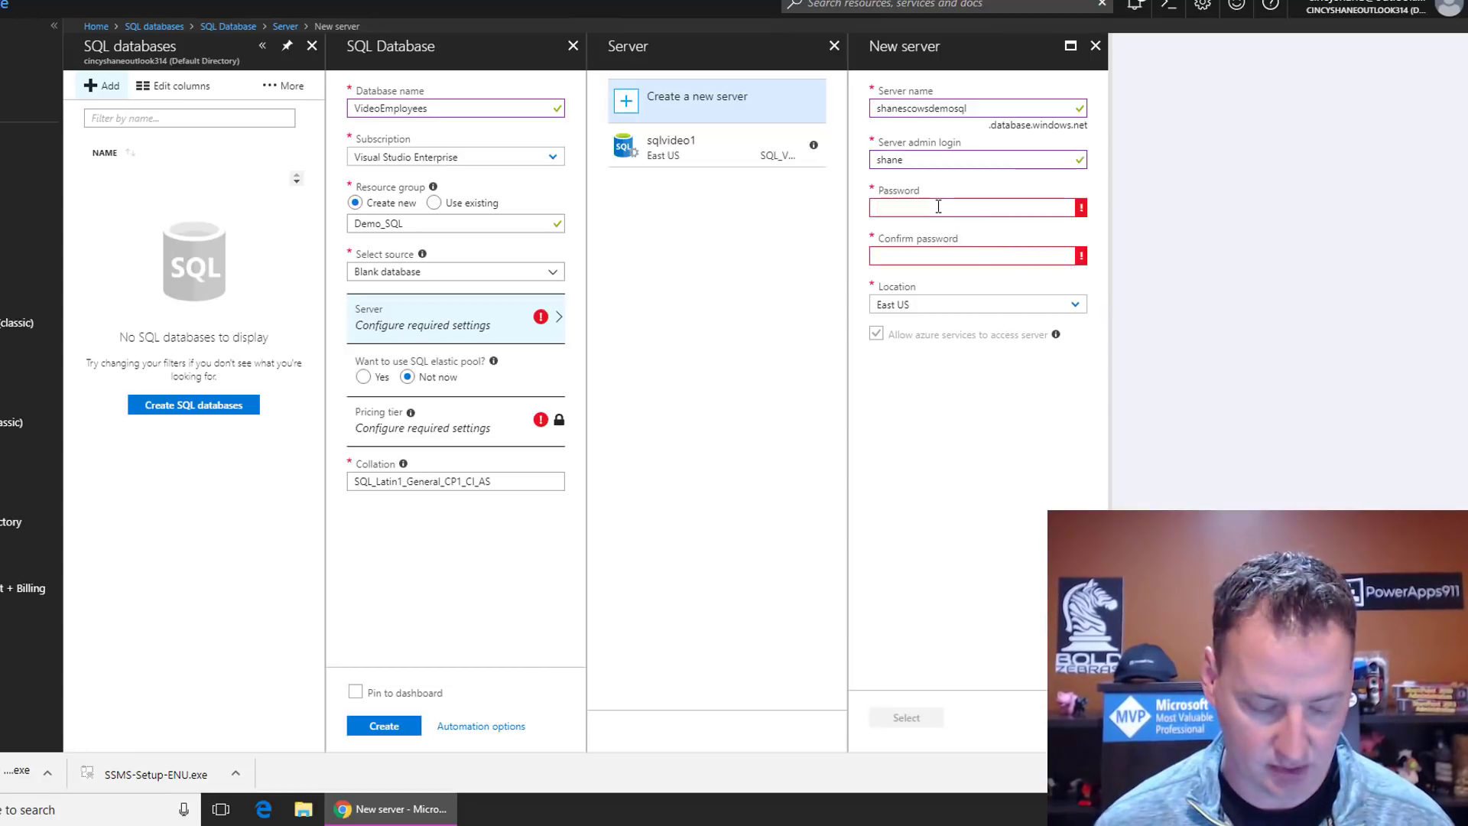
pyautogui.hotkey('ctrl', 'v')
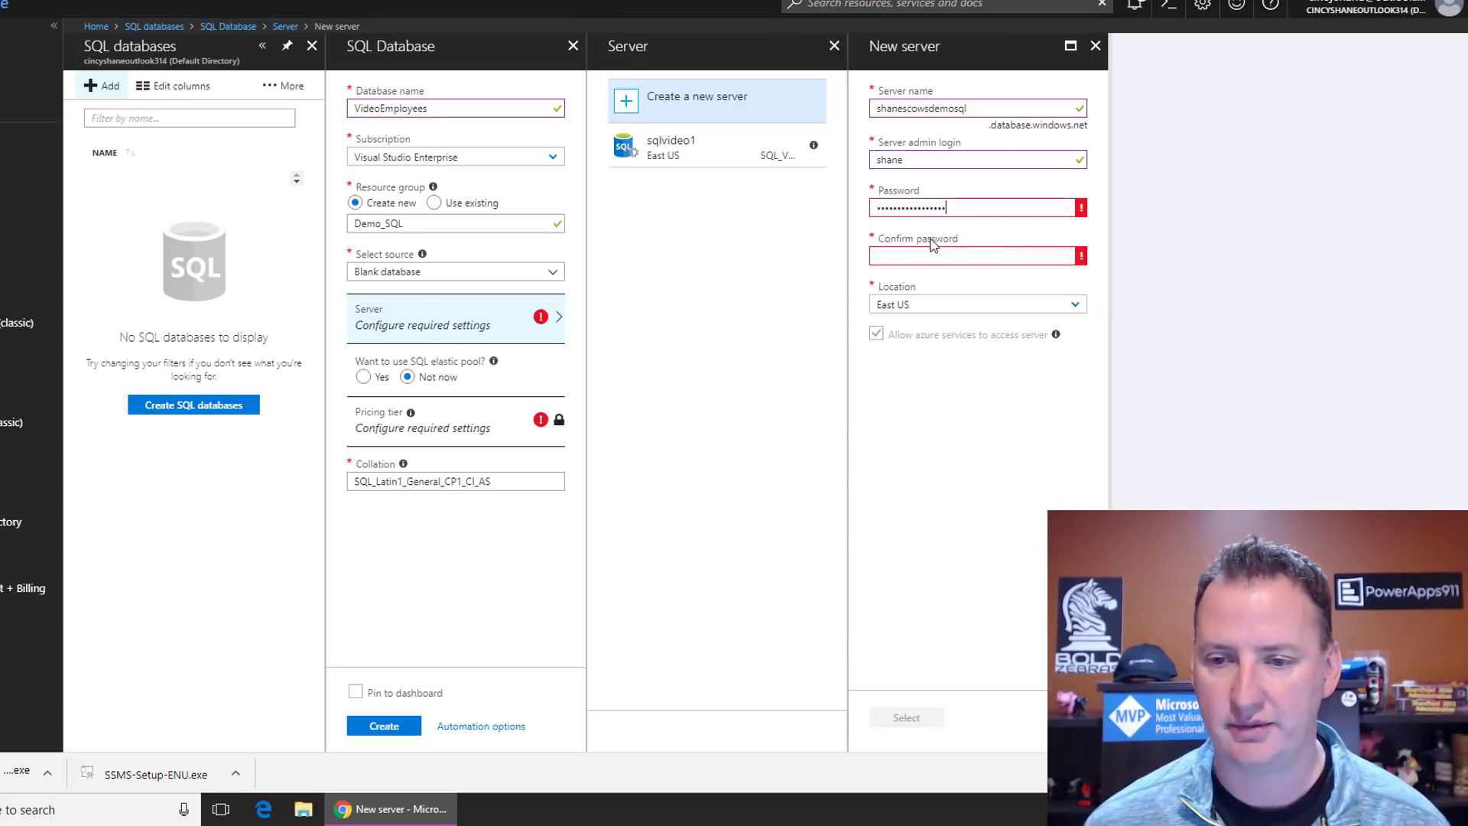
pyautogui.click(933, 253)
pyautogui.hotkey('ctrl', 'v')
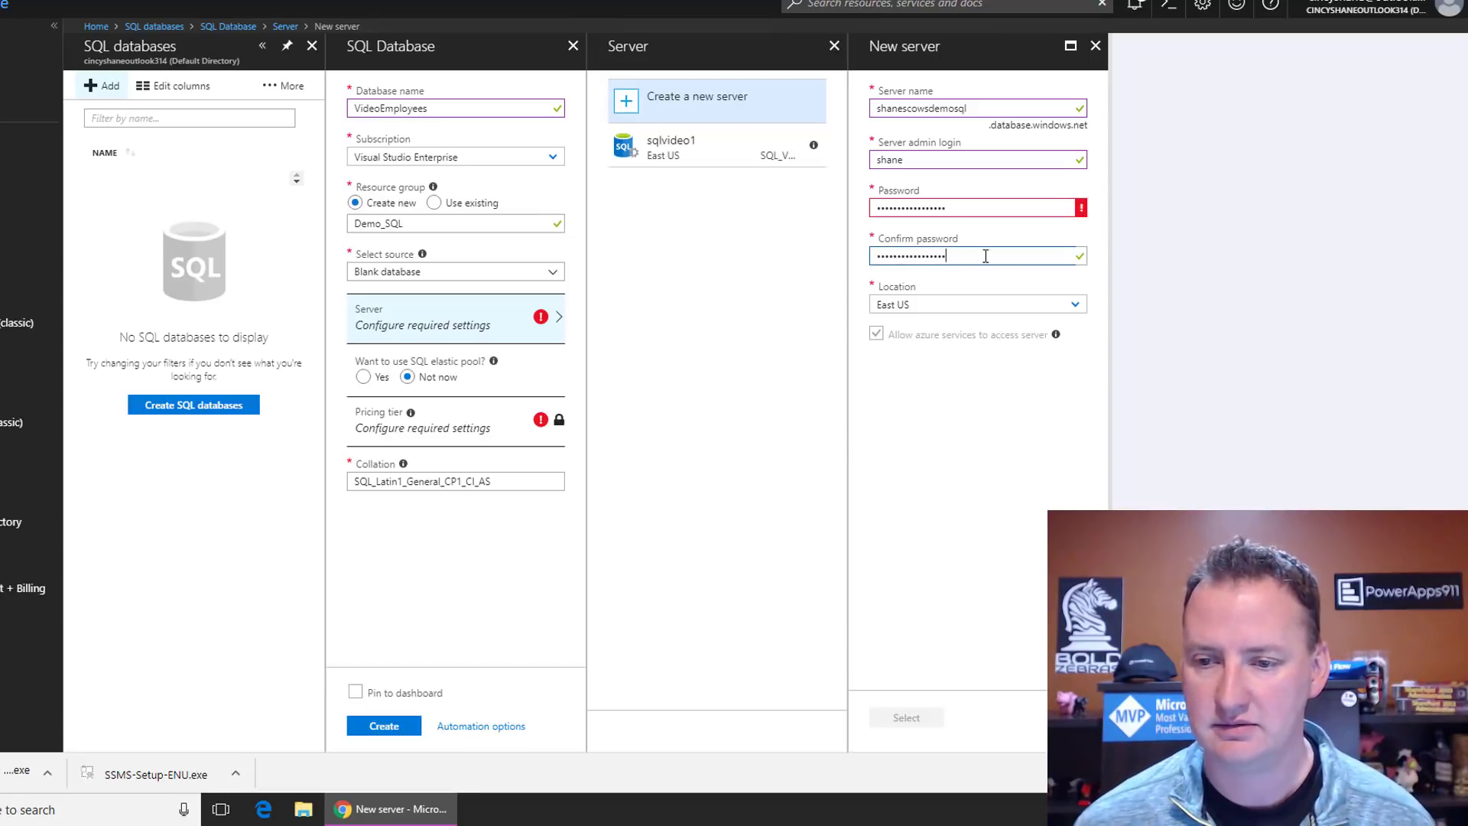
pyautogui.click(971, 283)
pyautogui.click(990, 208)
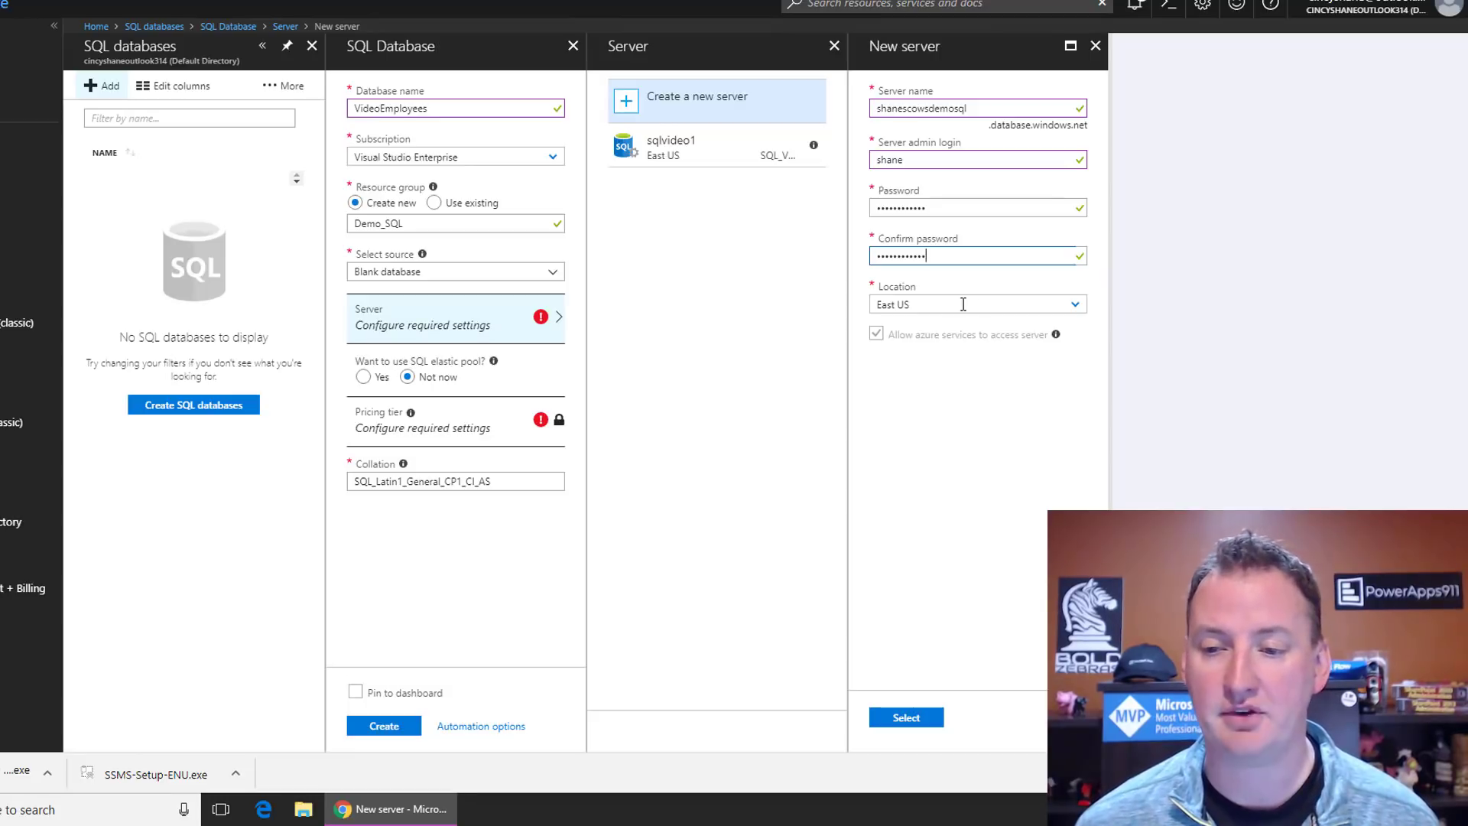
pyautogui.click(1077, 307)
pyautogui.click(1076, 306)
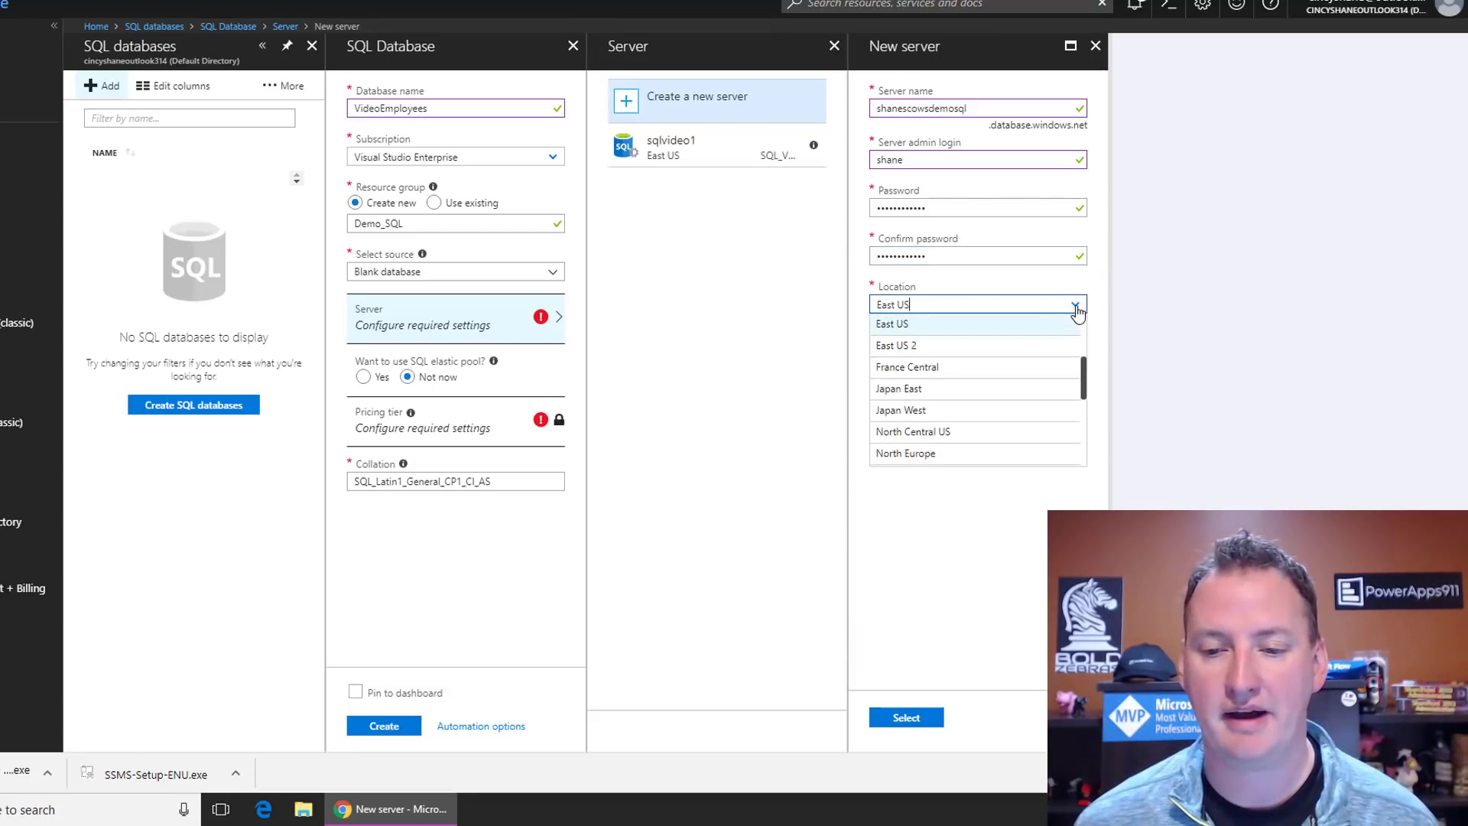
pyautogui.moveTo(1084, 389)
pyautogui.mouseDown()
pyautogui.moveTo(1084, 371)
pyautogui.moveTo(1085, 413)
pyautogui.mouseUp()
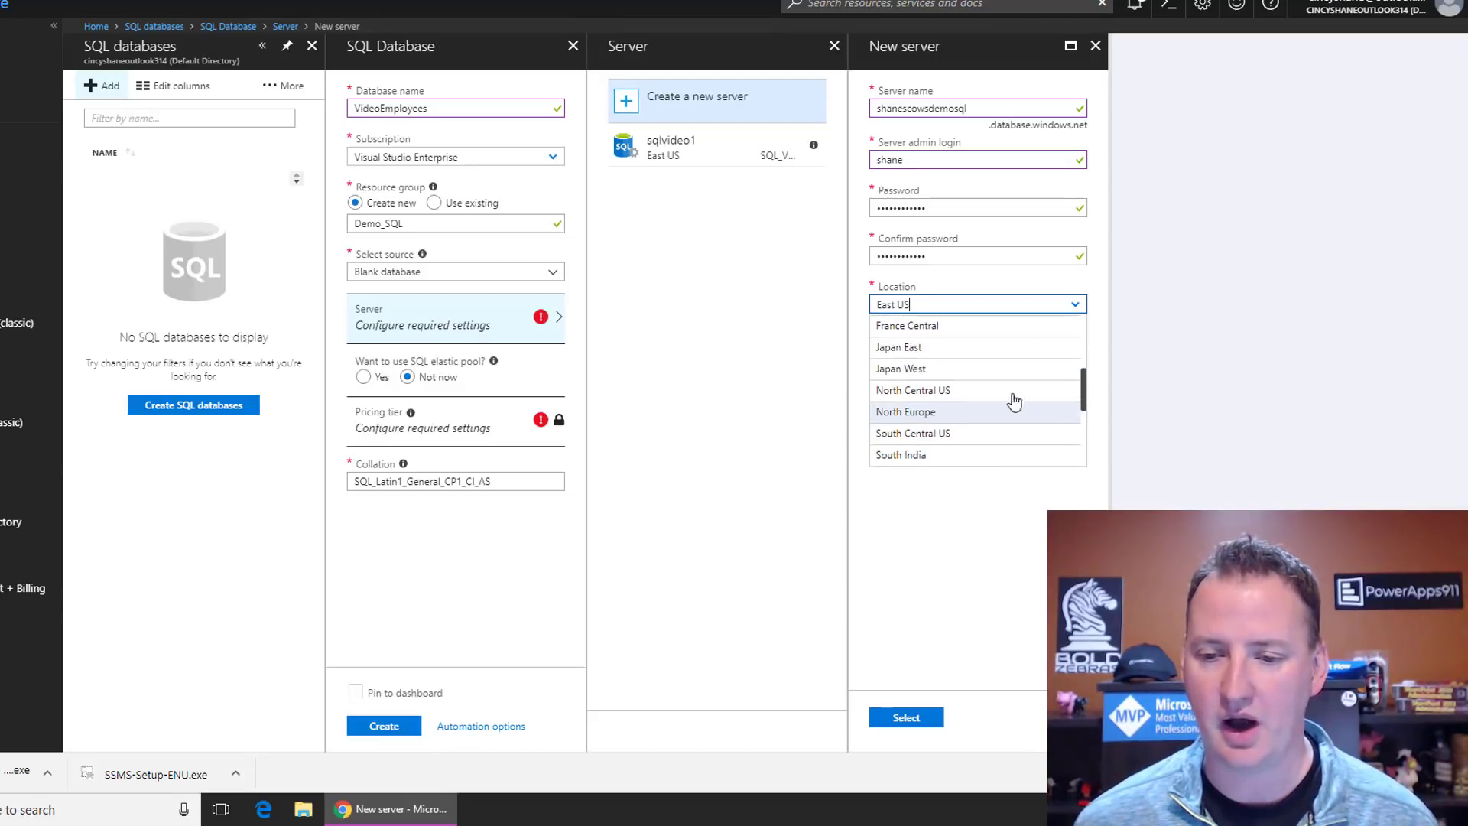
pyautogui.click(942, 395)
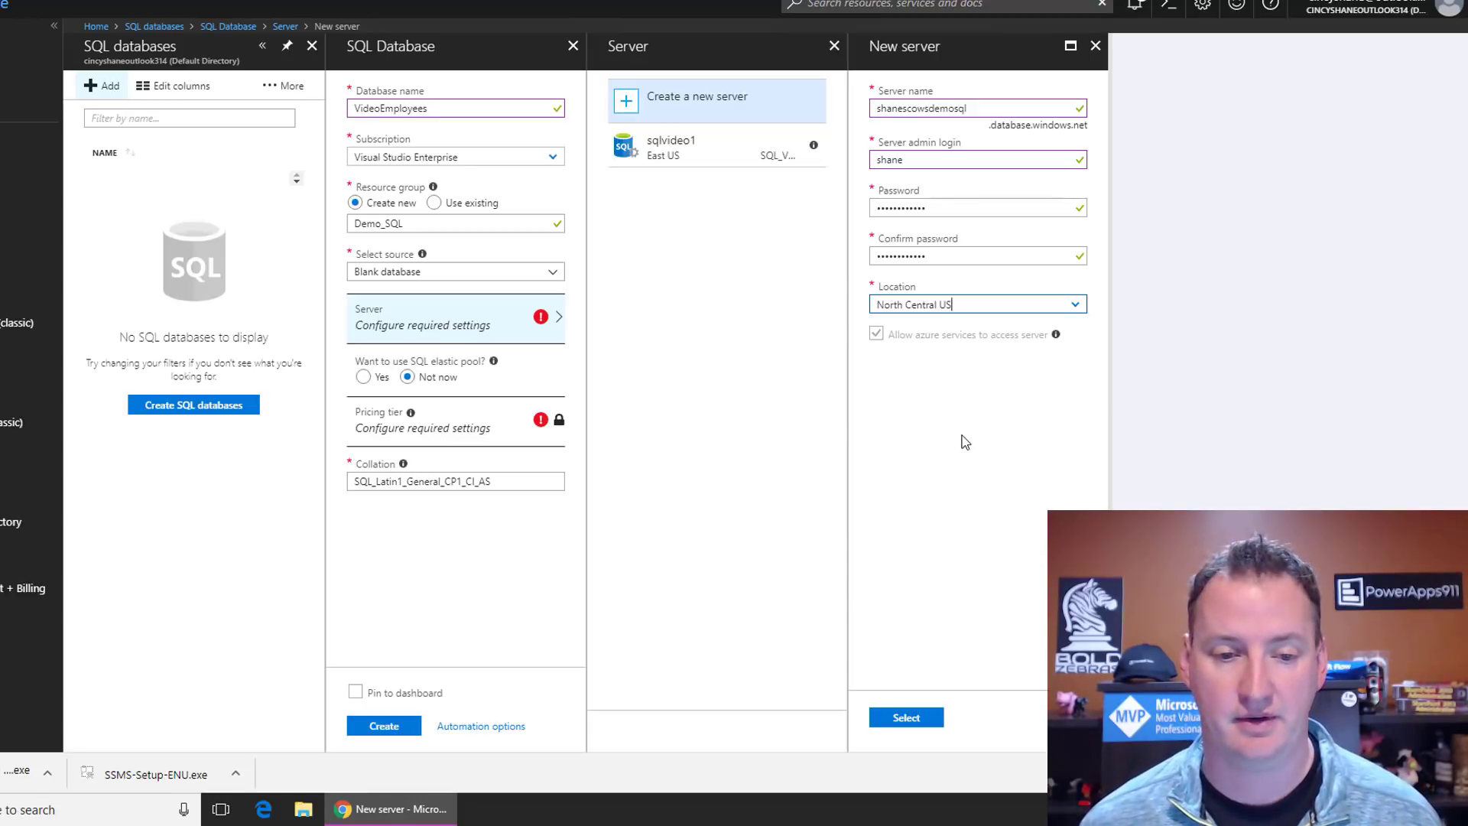
pyautogui.click(922, 726)
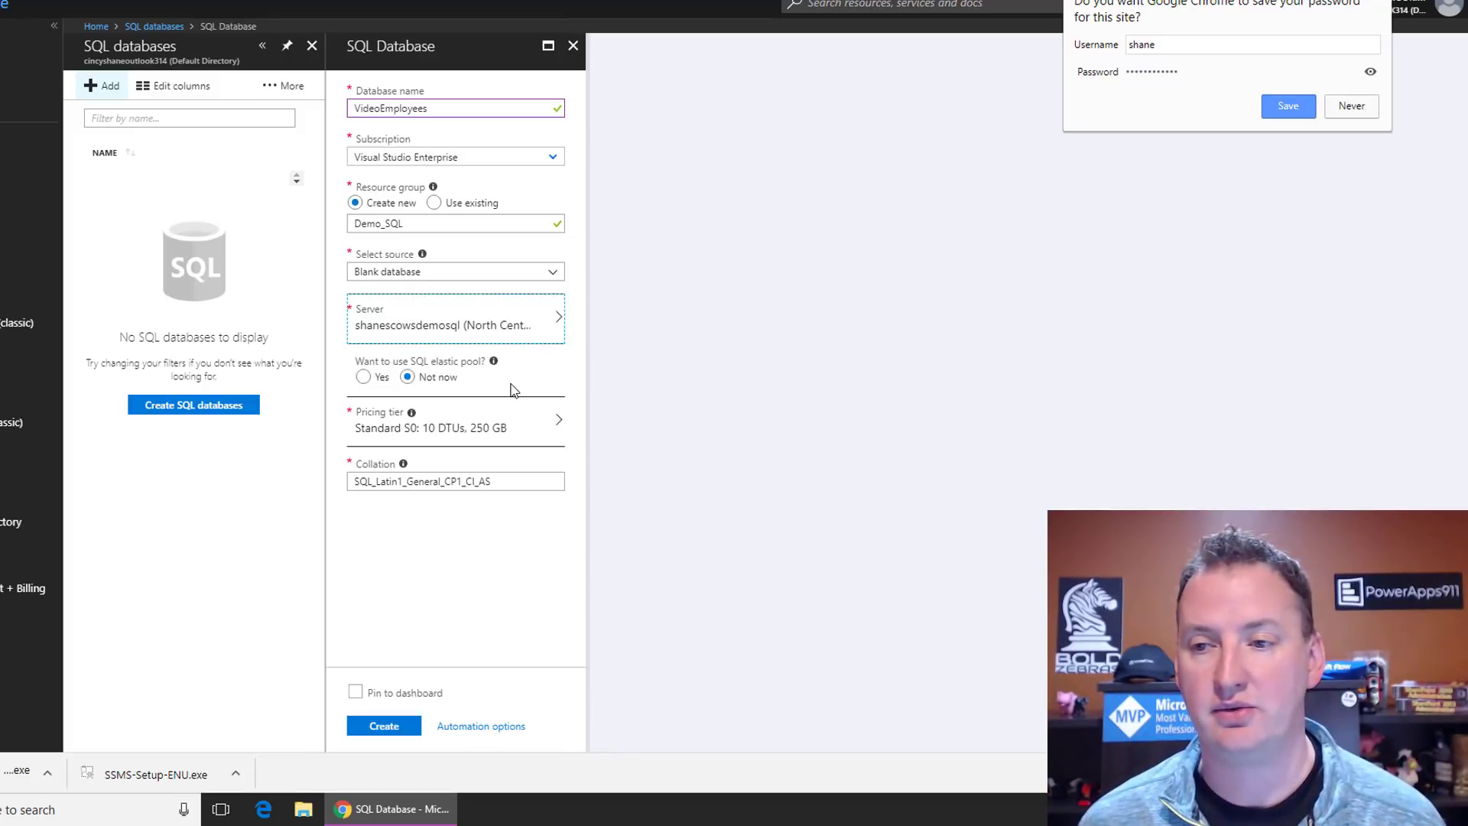
# Step: Compare Basic and Standard tiers, then apply the Basic tier with 2 GB max size
pyautogui.click(1348, 113)
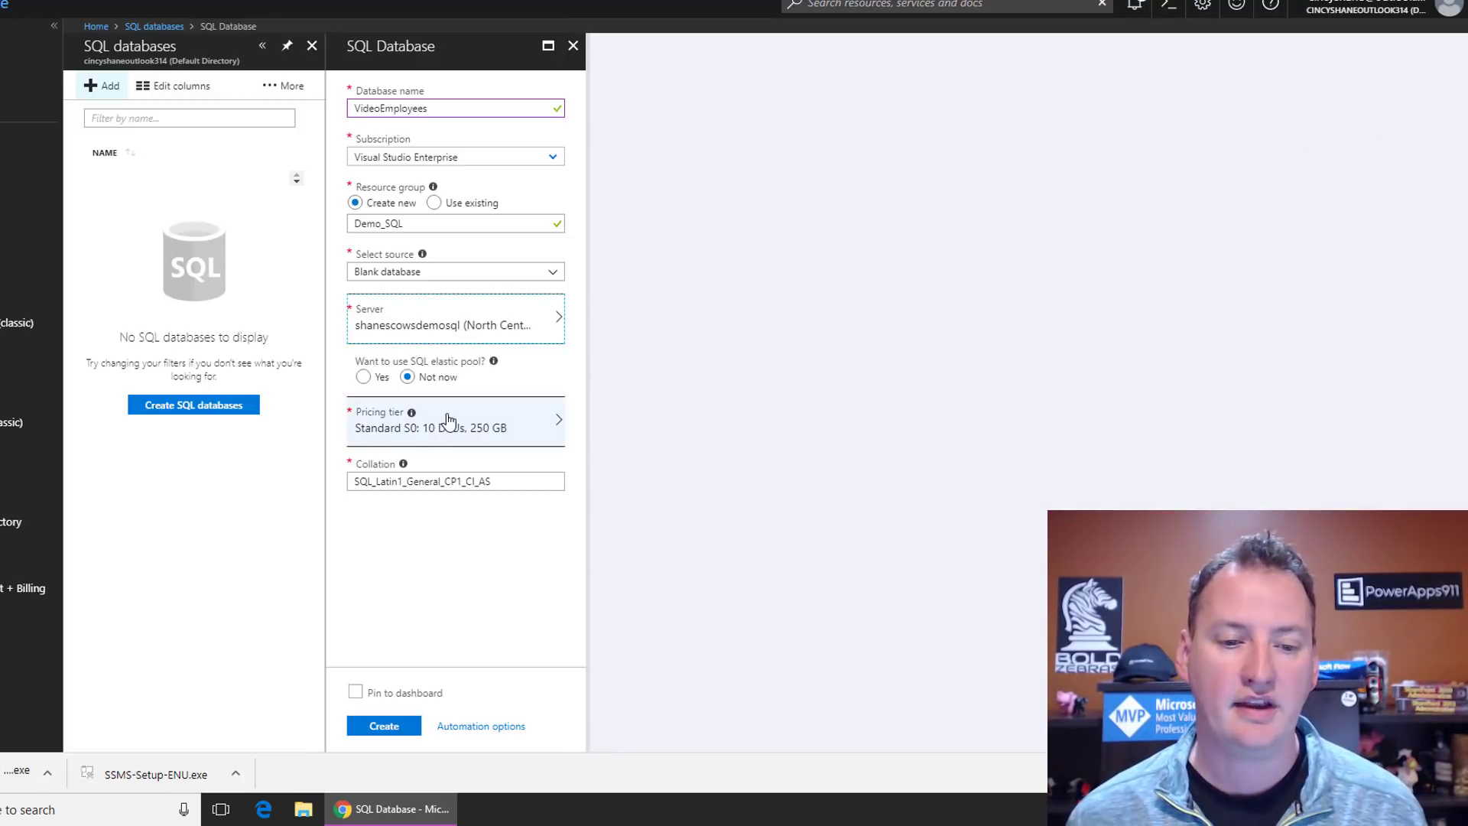
pyautogui.click(543, 425)
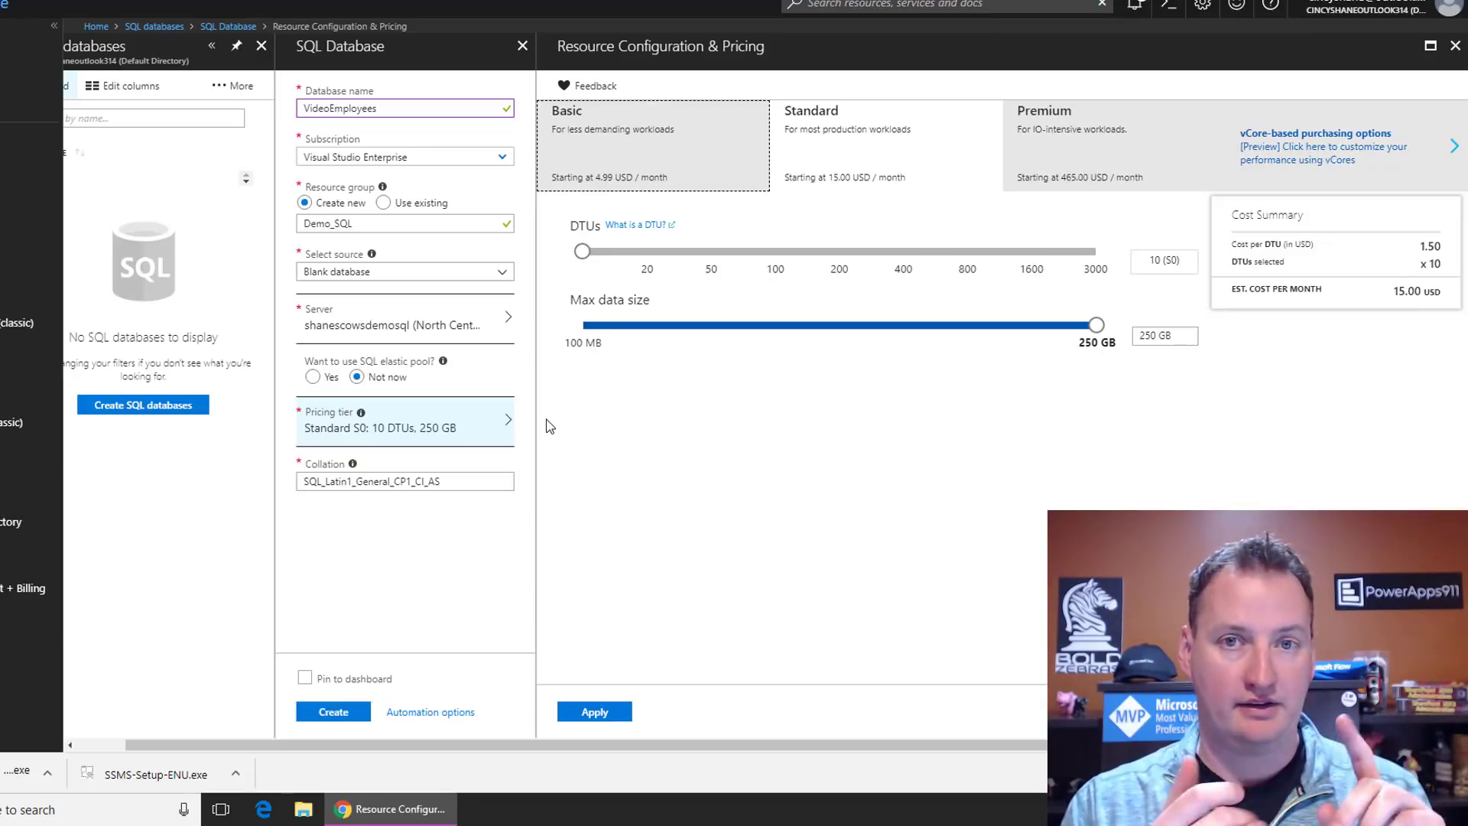
pyautogui.click(678, 139)
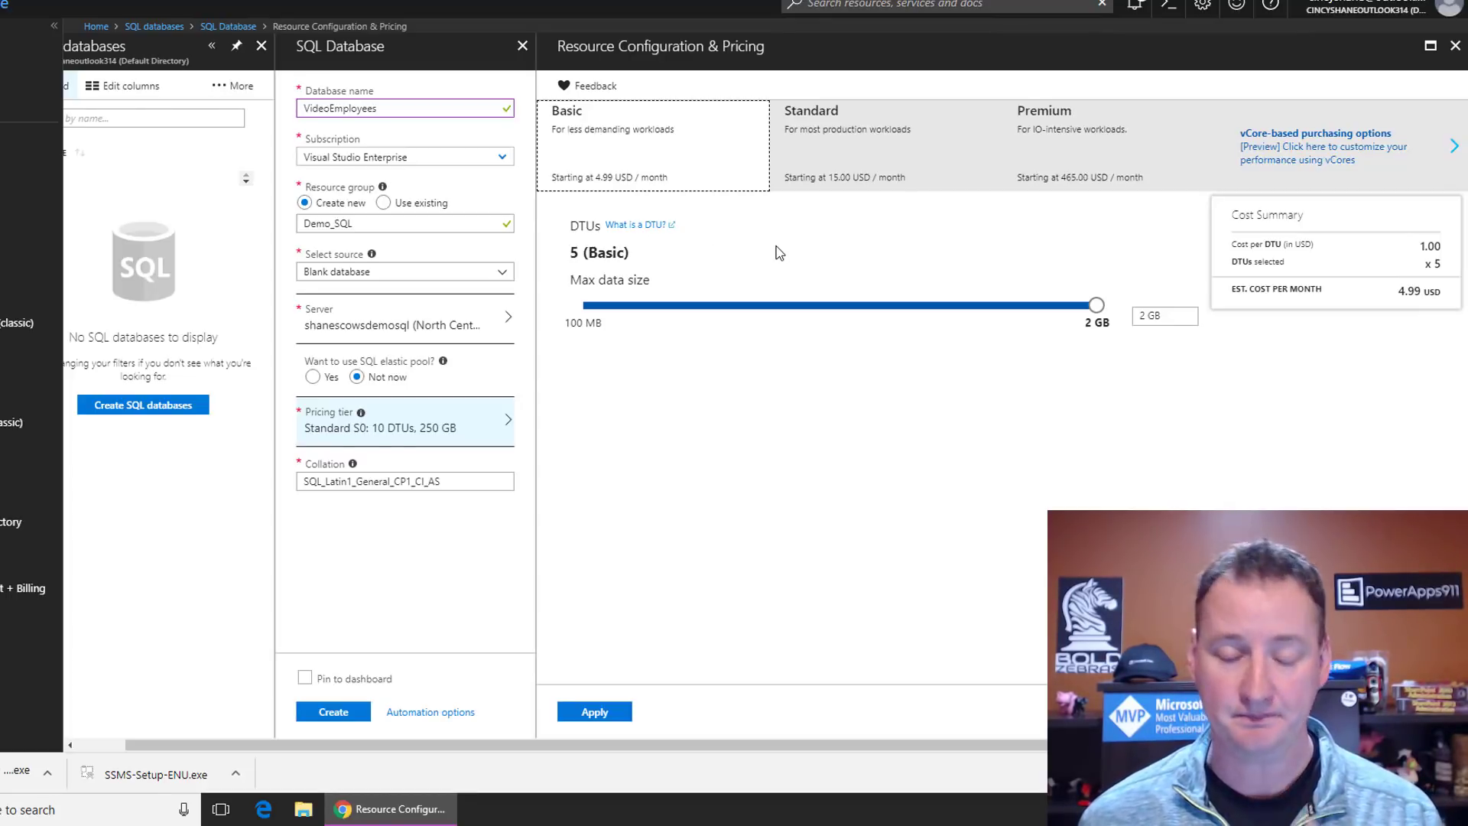
pyautogui.click(843, 153)
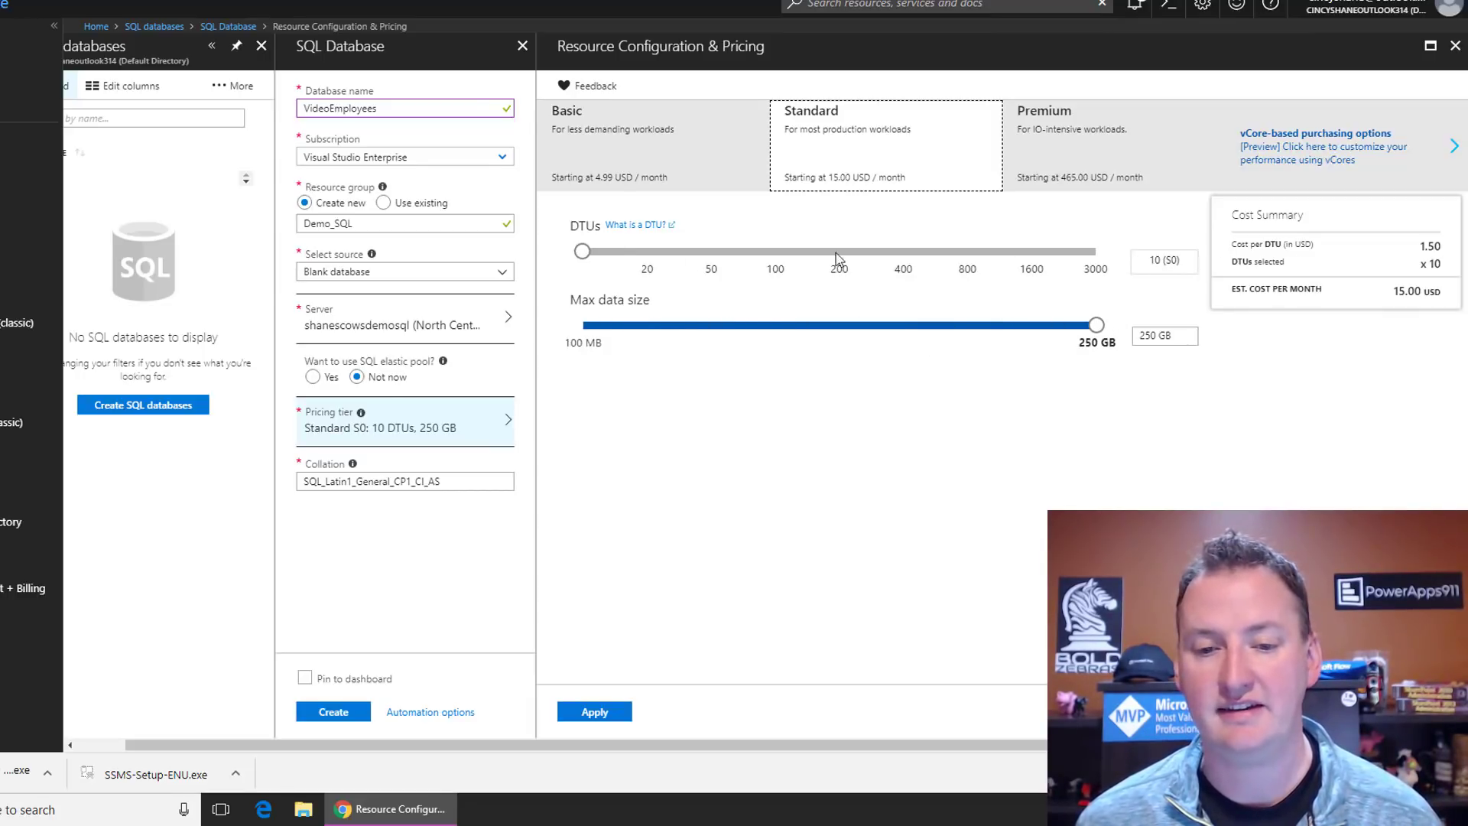
pyautogui.moveTo(582, 251); pyautogui.dragTo(709, 257)
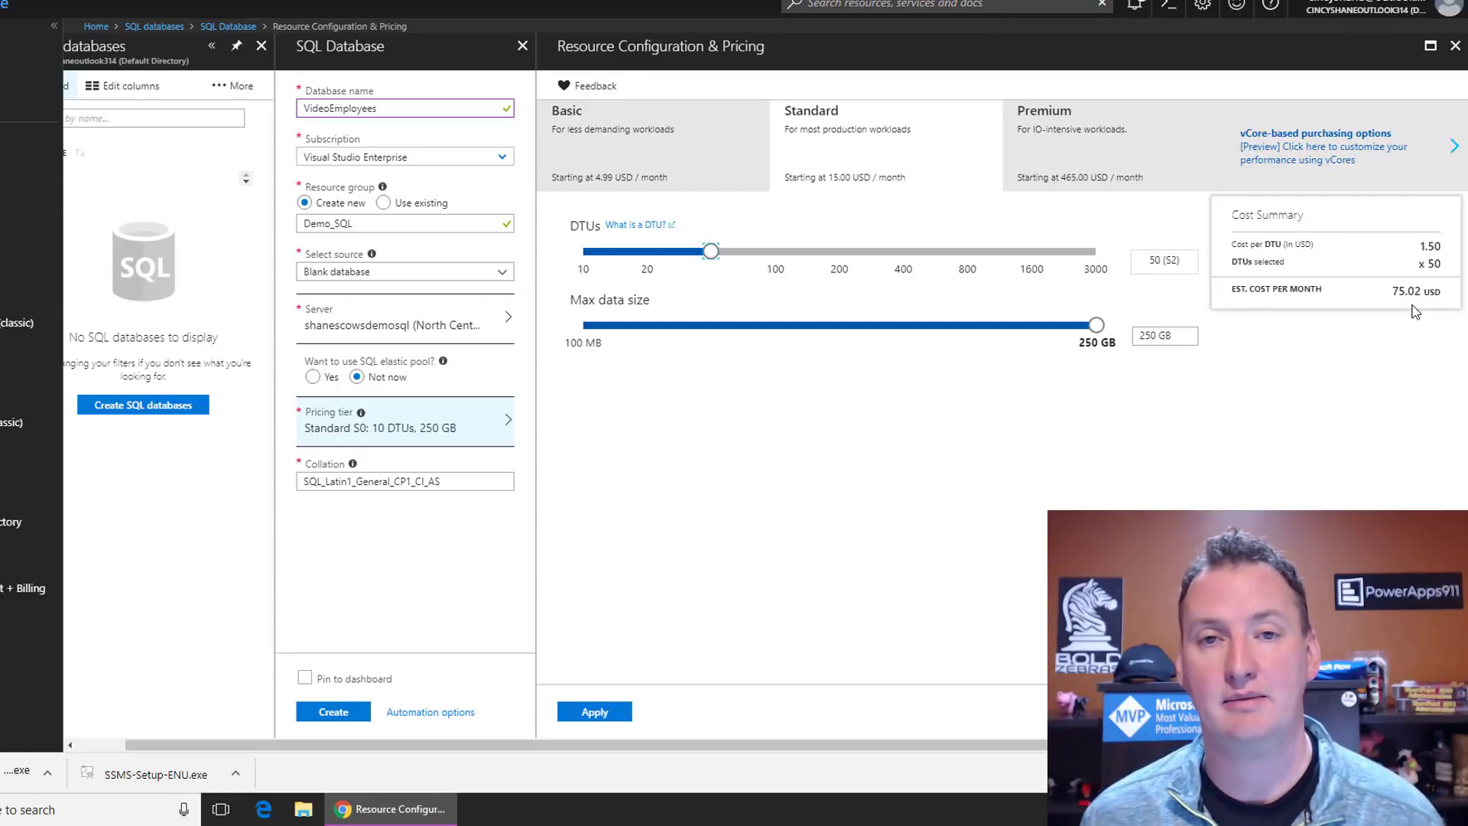
pyautogui.click(585, 252)
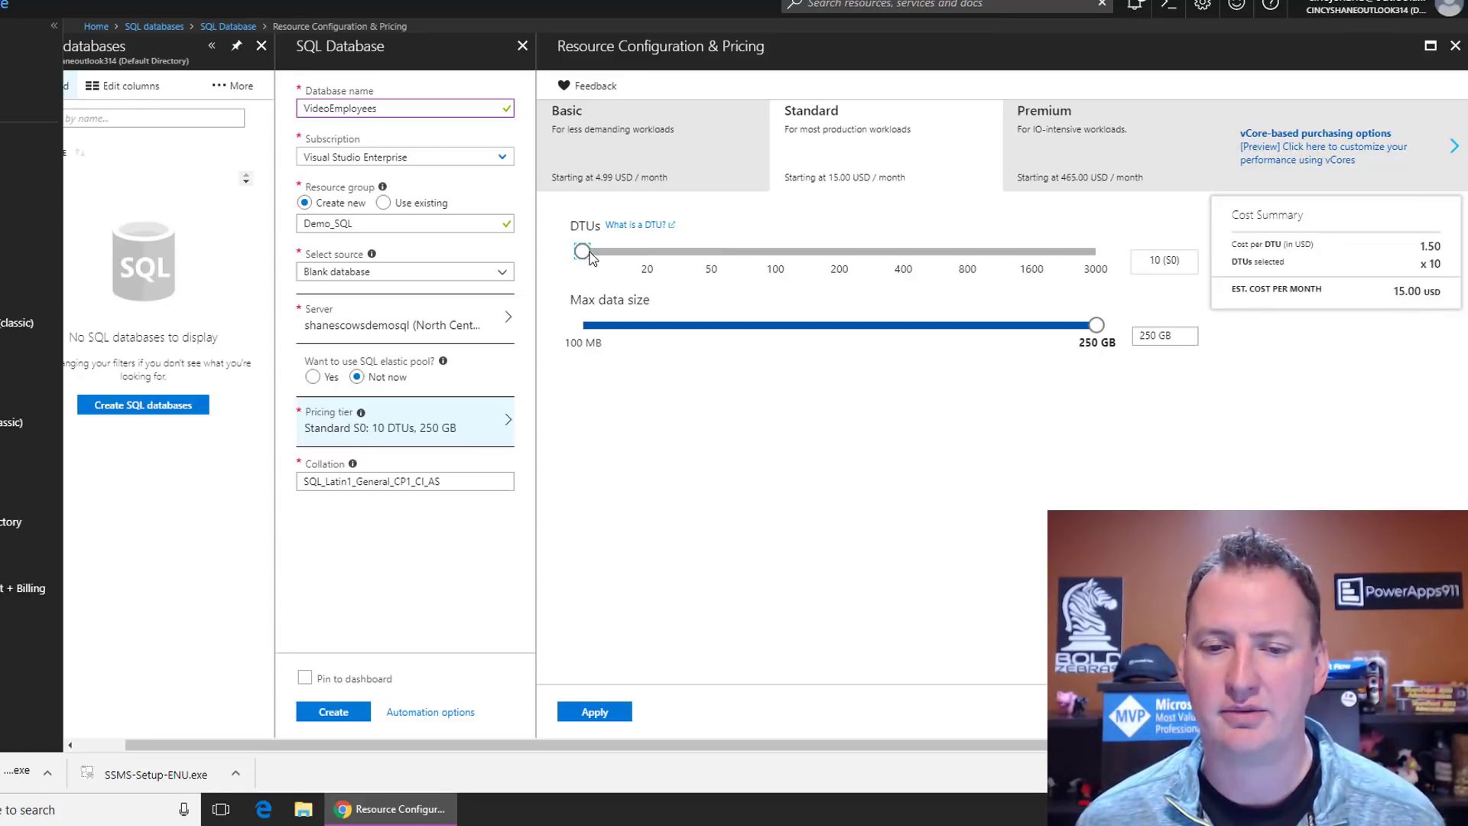
pyautogui.click(616, 143)
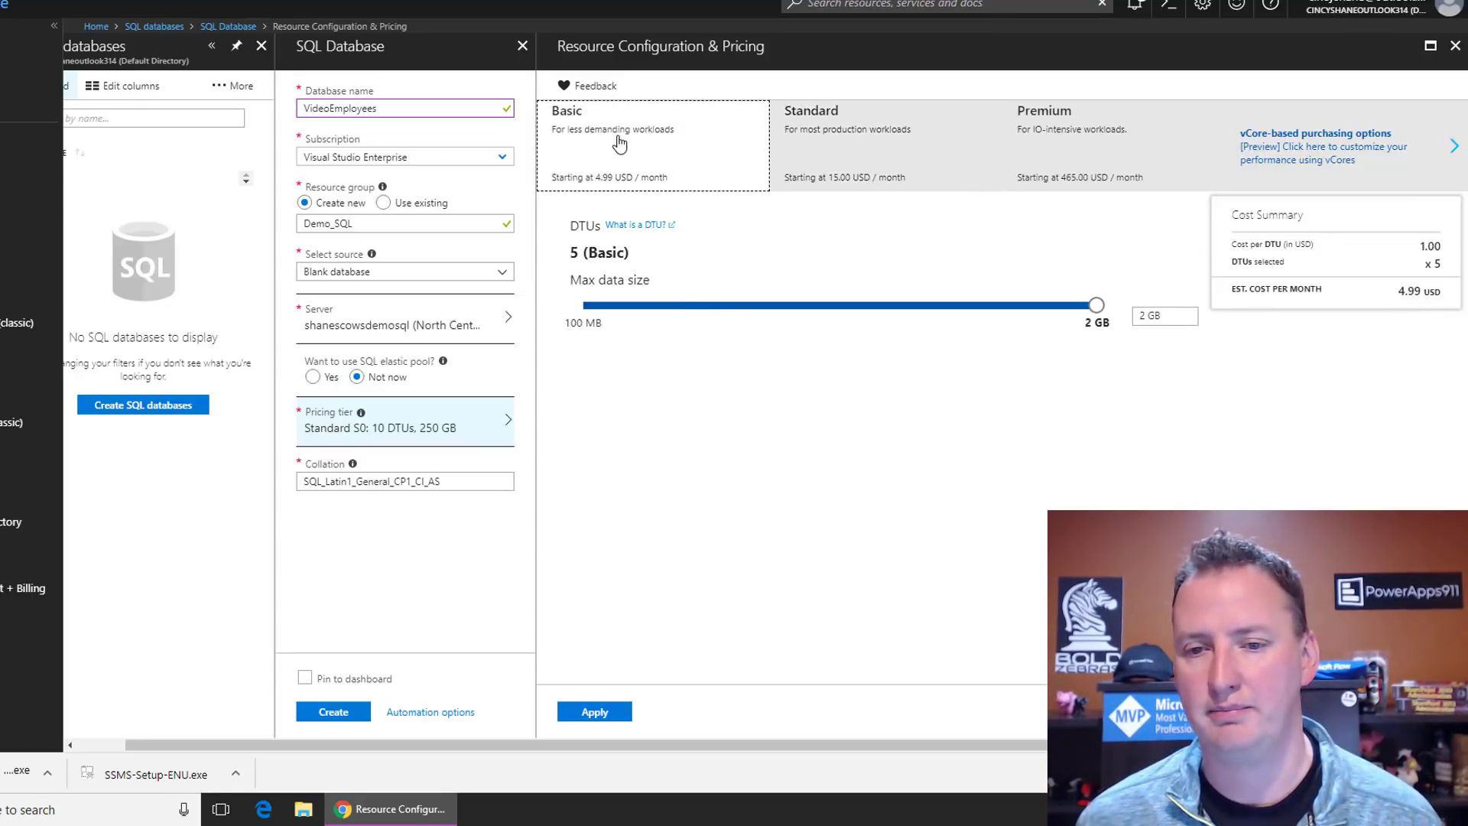
pyautogui.click(853, 169)
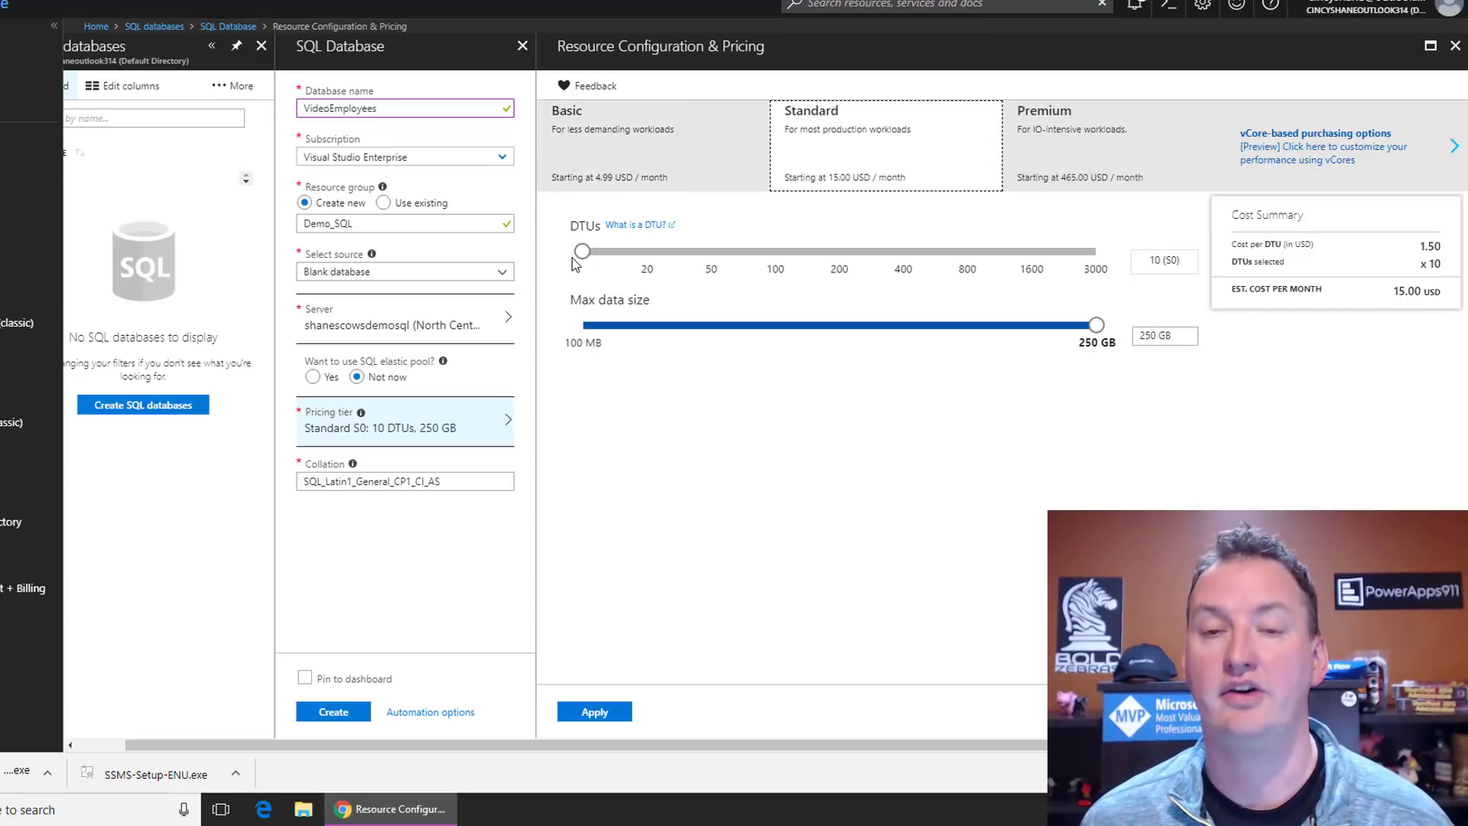
pyautogui.click(639, 156)
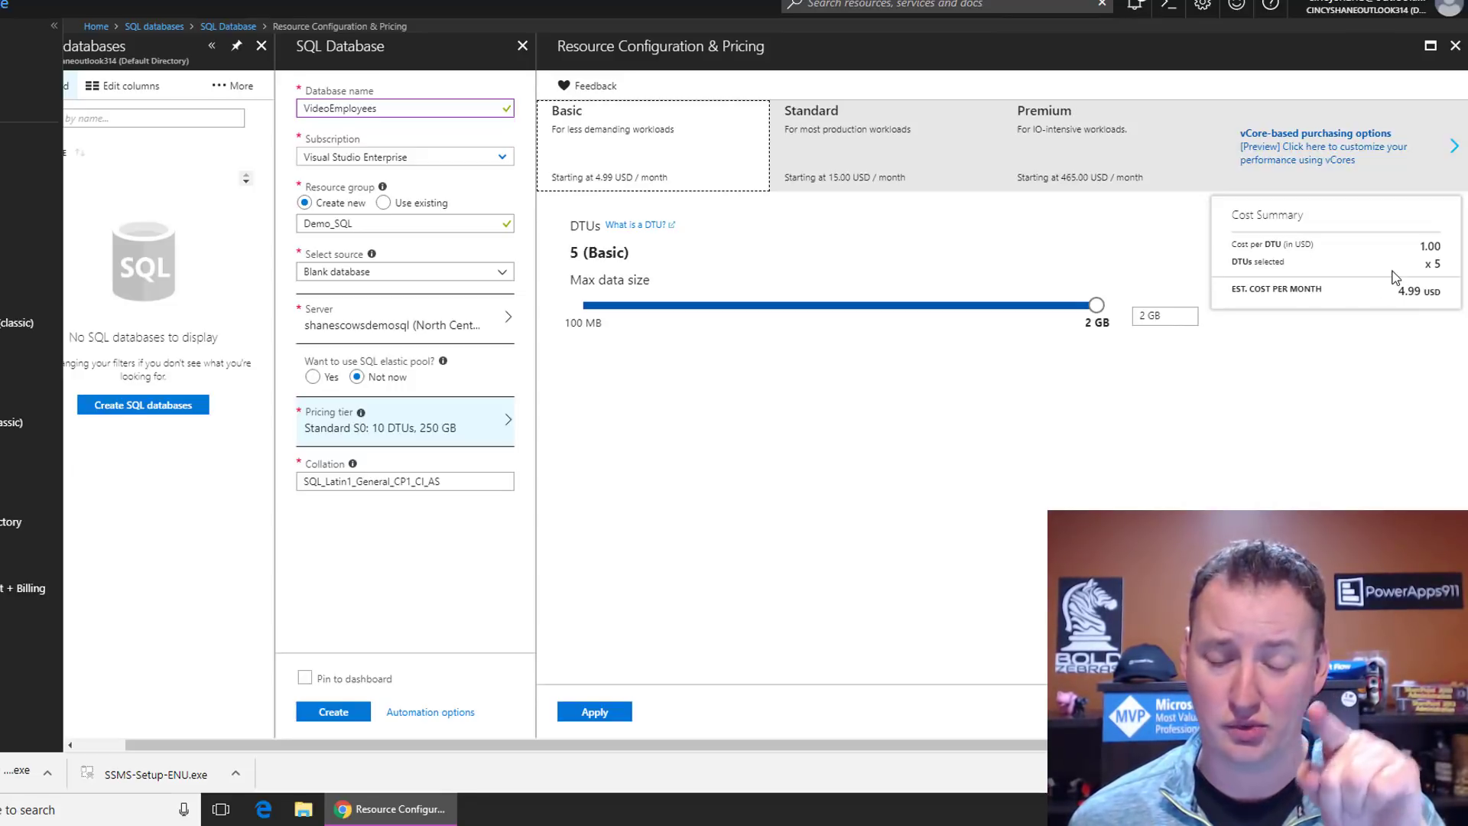
pyautogui.click(597, 718)
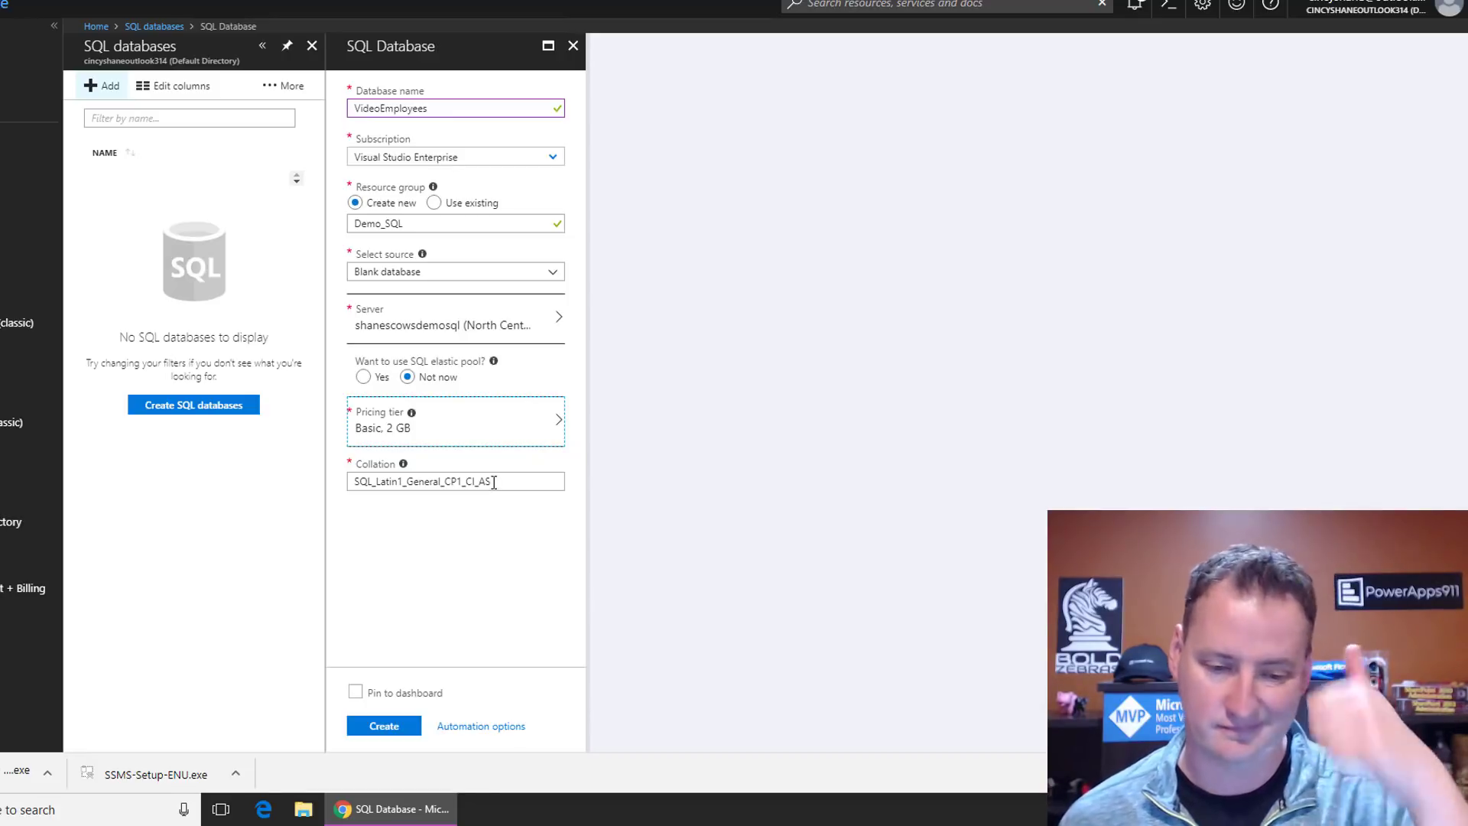
# Step: Pin VideoEmployees to the dashboard, create it, then minimize the browser after deployment
pyautogui.click(355, 693)
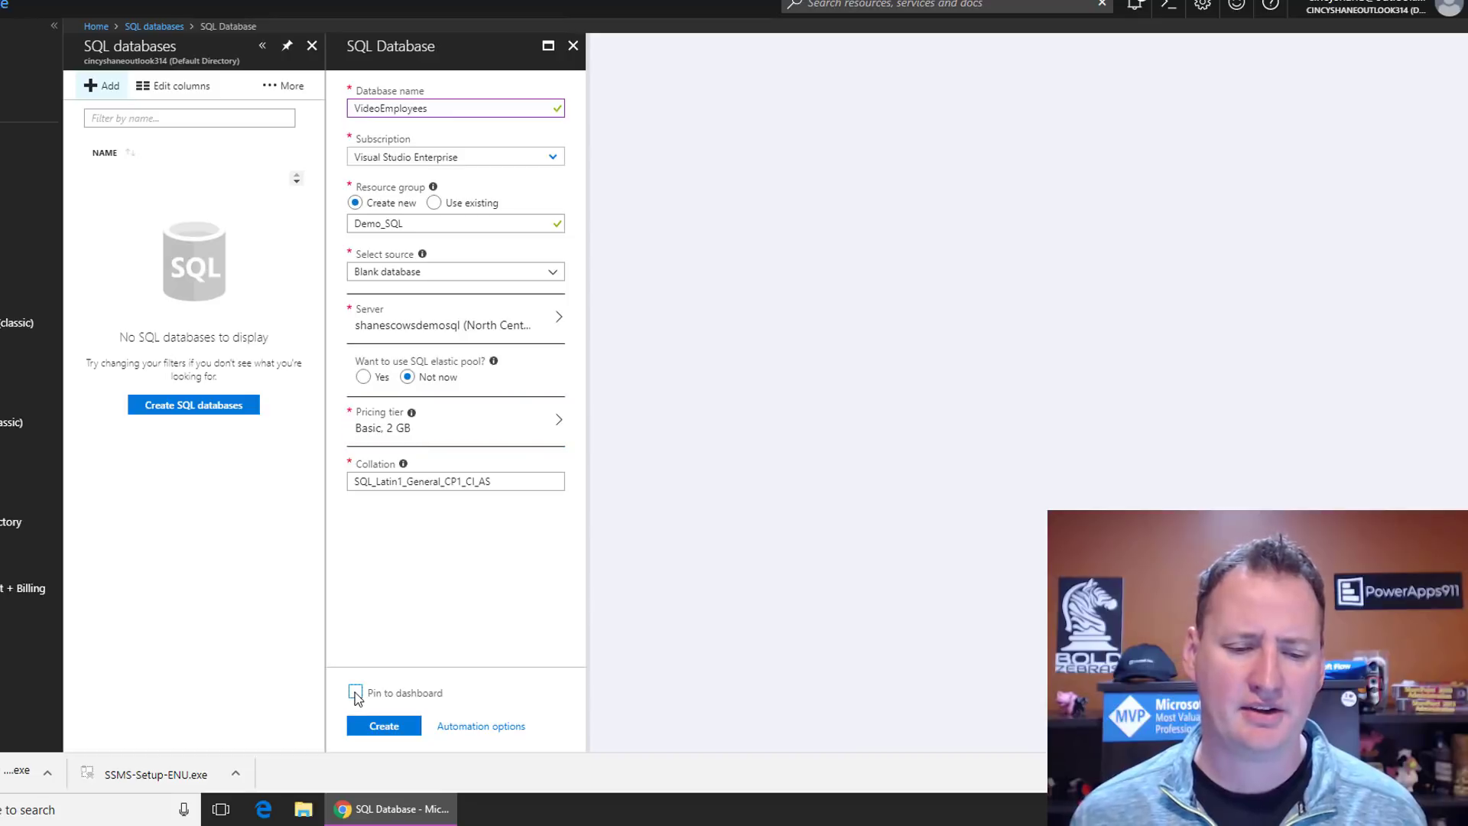
pyautogui.click(404, 728)
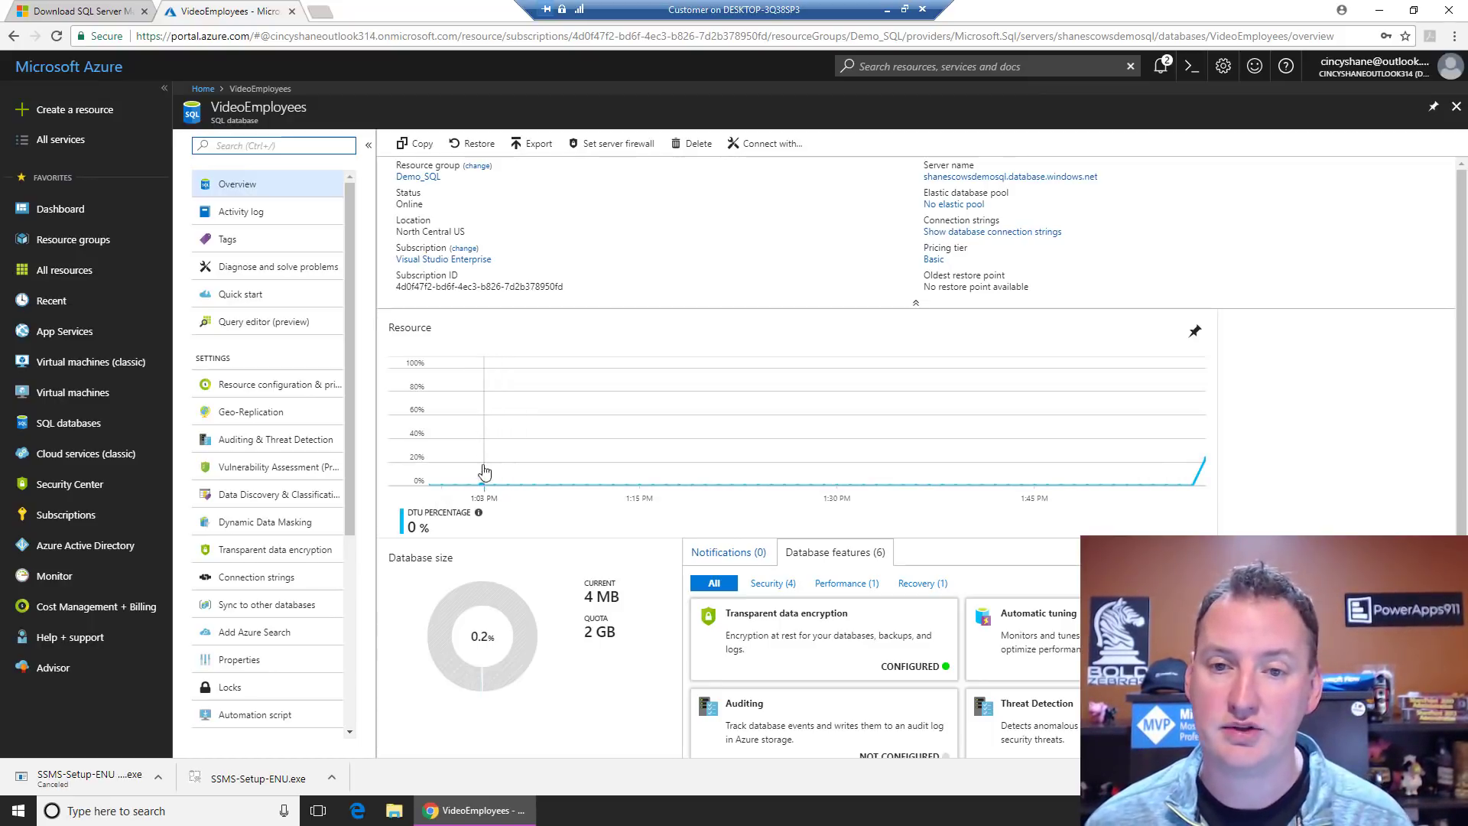
pyautogui.click(1378, 14)
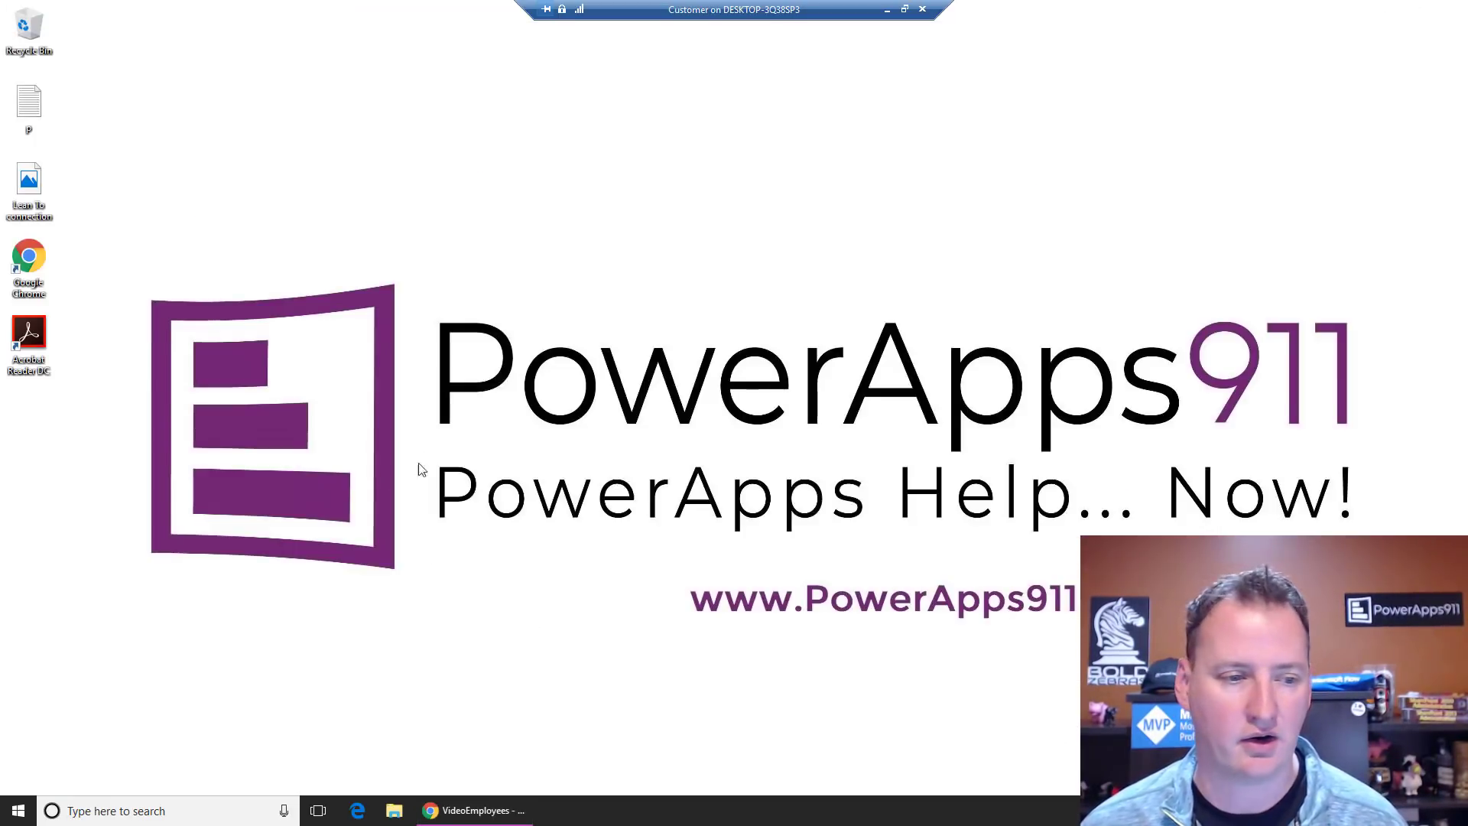
# Step: Launch Microsoft SQL Server Management Studio 17 by searching 'sql' in the Start menu
pyautogui.click(19, 812)
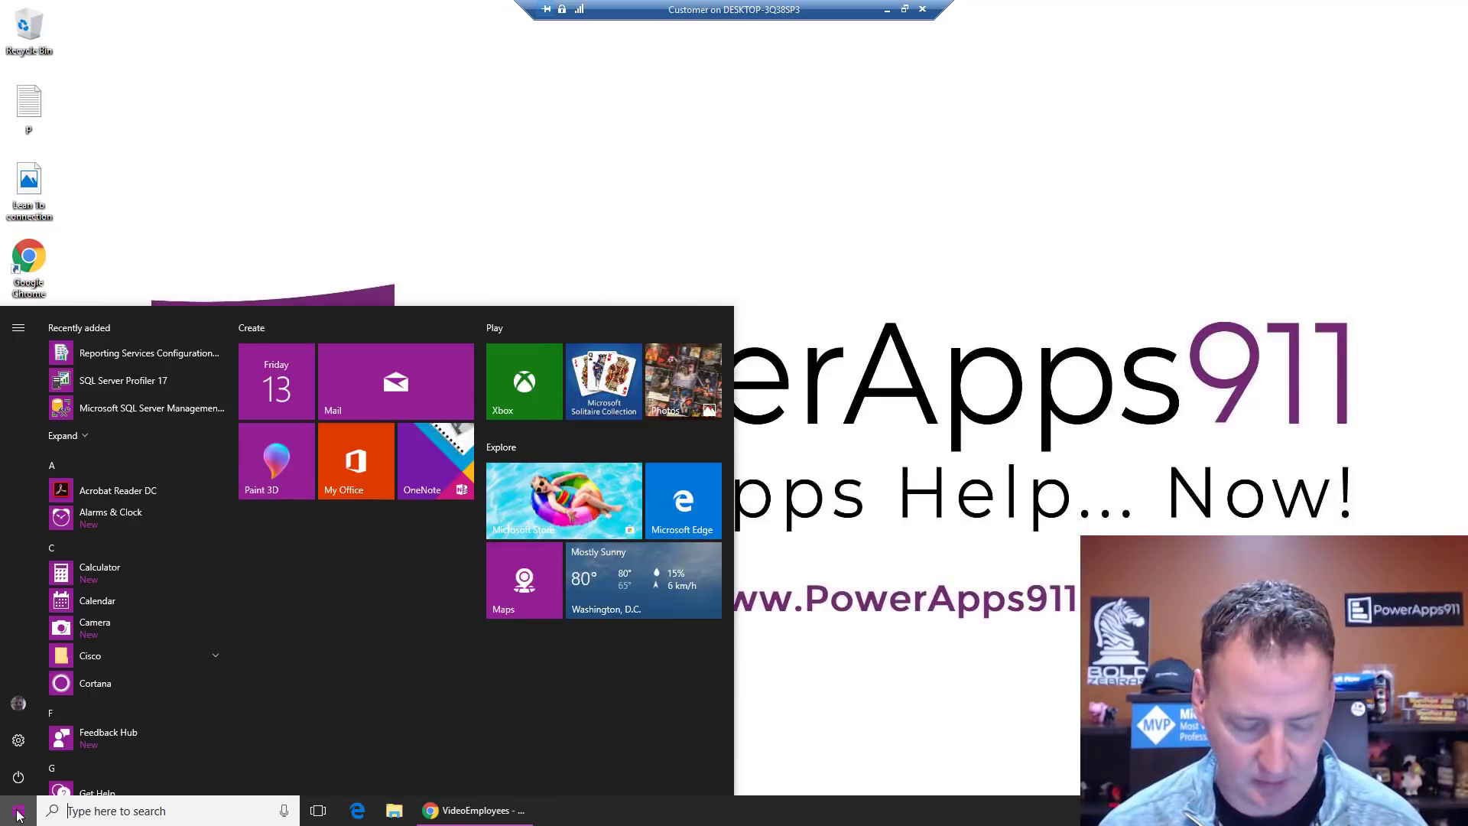
pyautogui.write('sql')
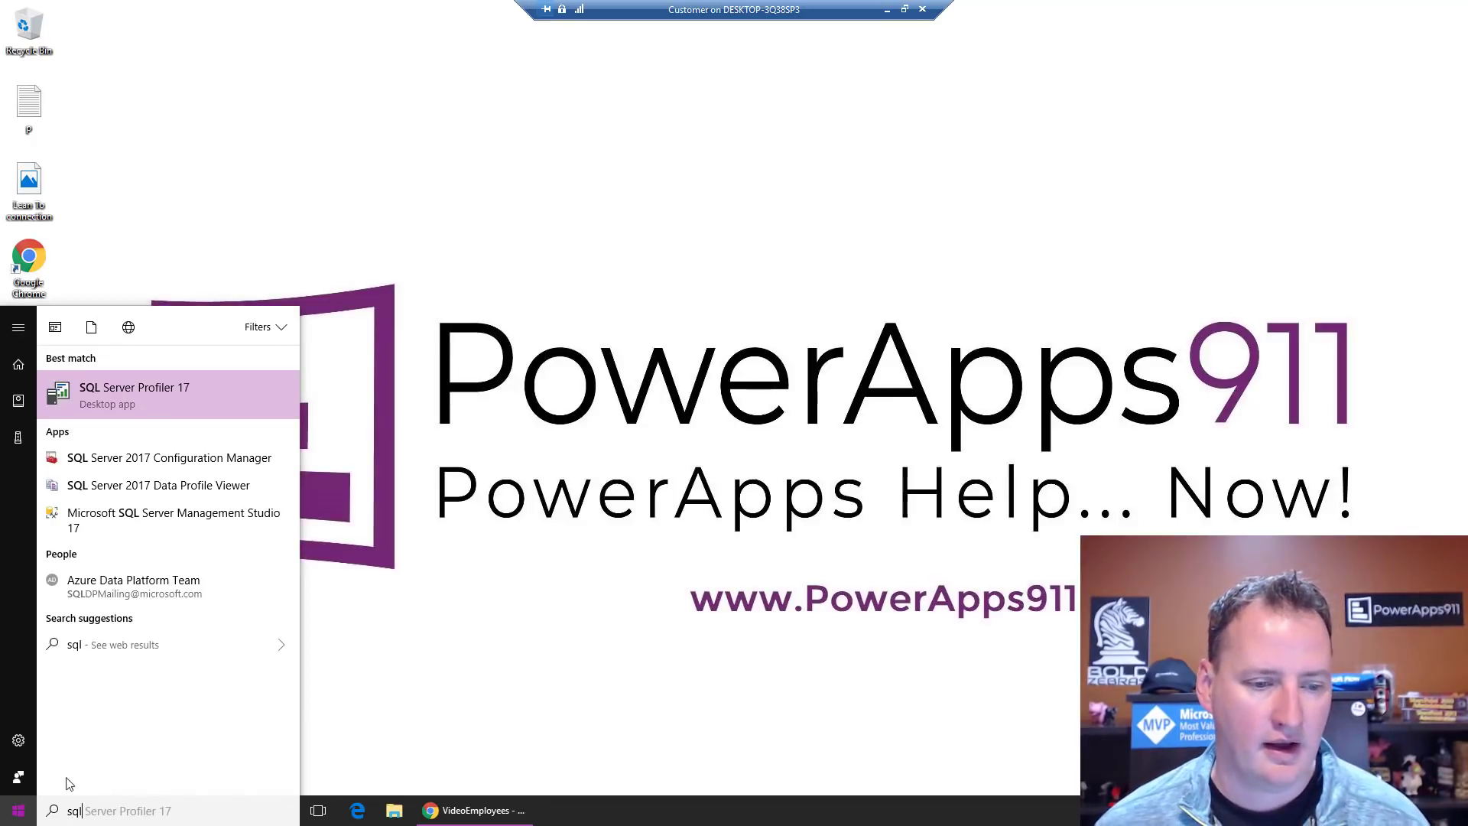
pyautogui.click(156, 519)
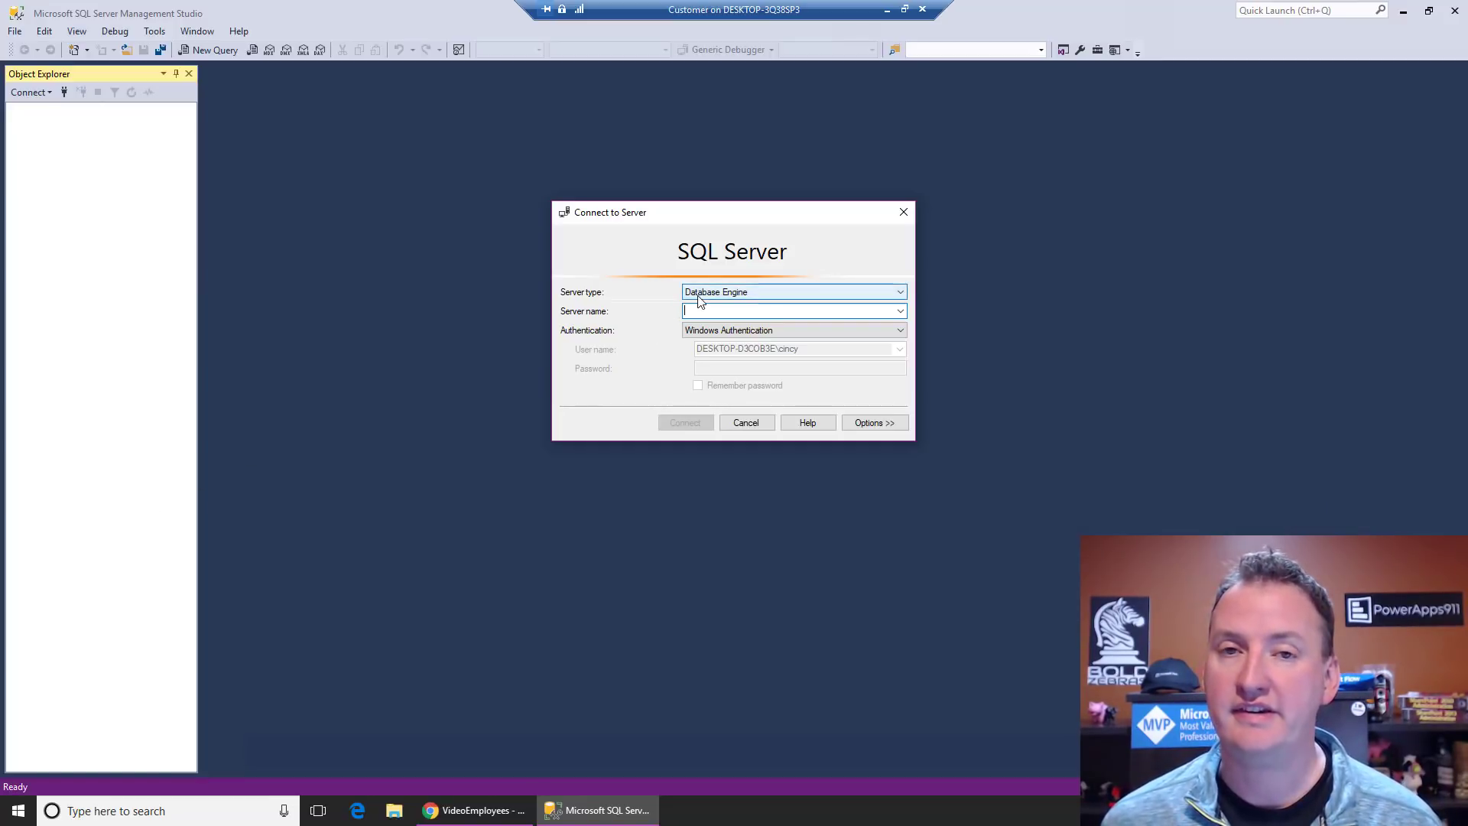
# Step: Copy the Azure SQL server name from the portal into the Server name field
pyautogui.click(475, 809)
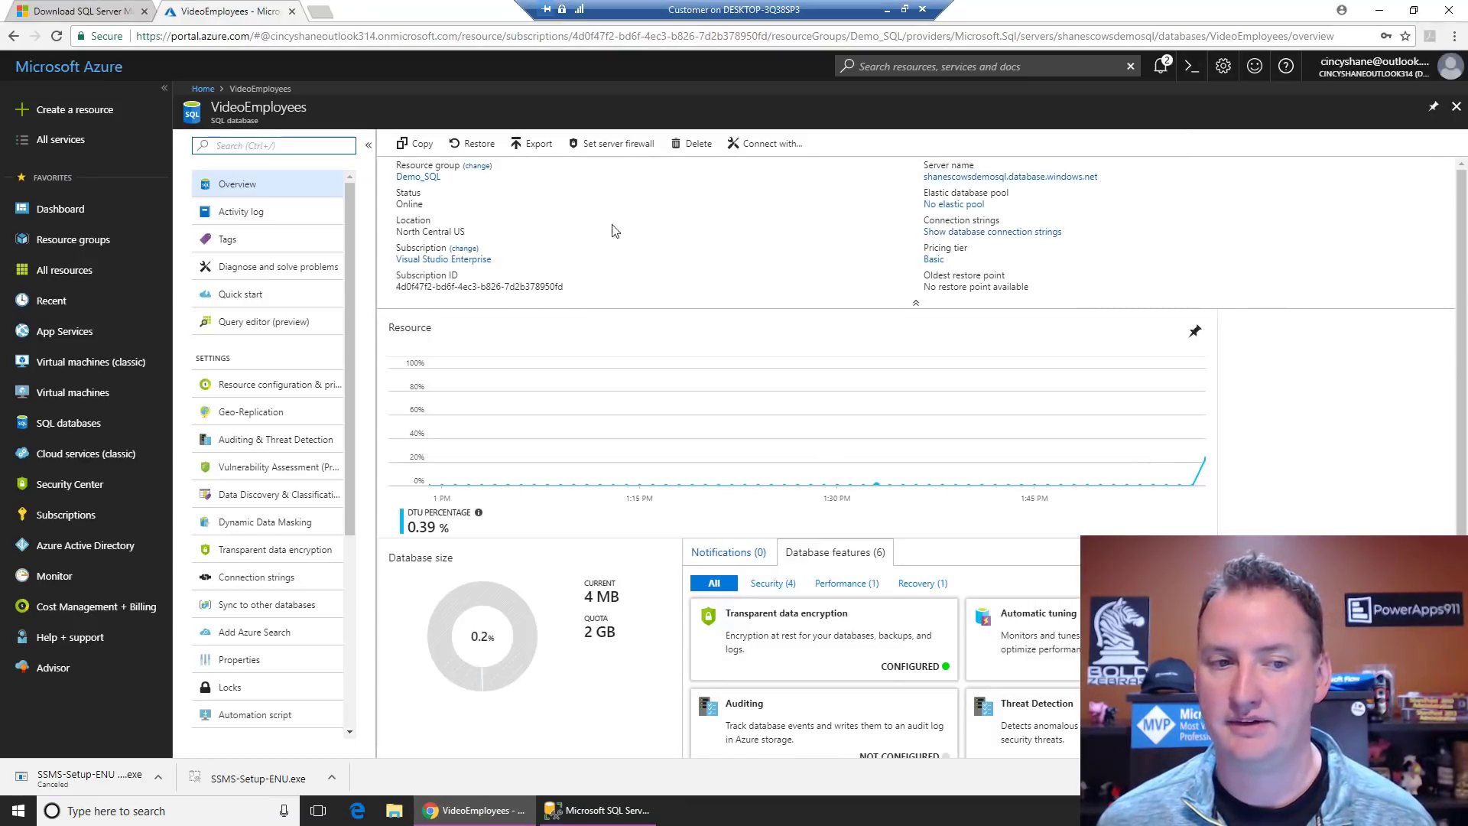
pyautogui.click(1105, 178)
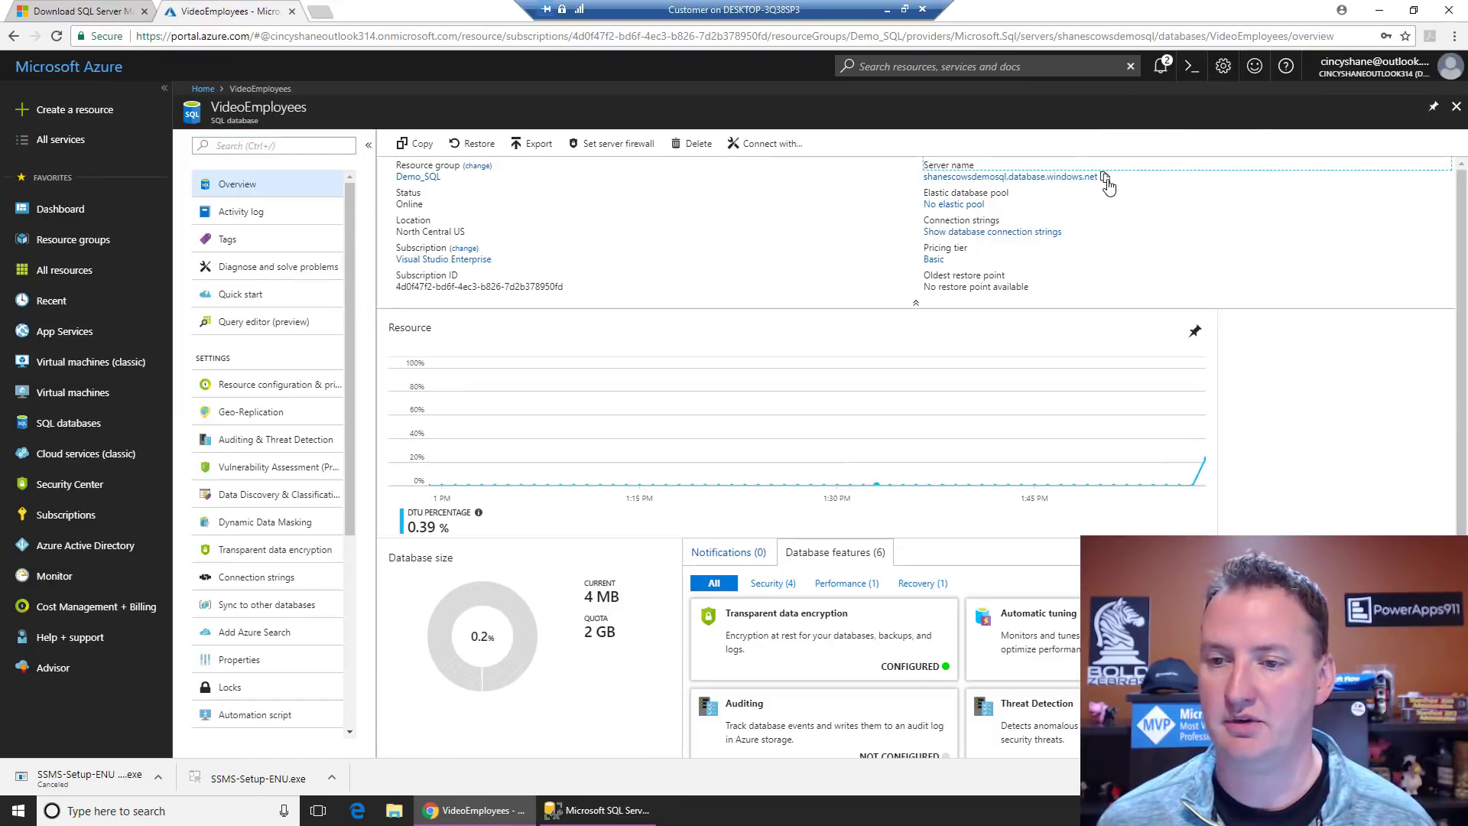
pyautogui.click(567, 814)
pyautogui.hotkey('ctrl', 'v')
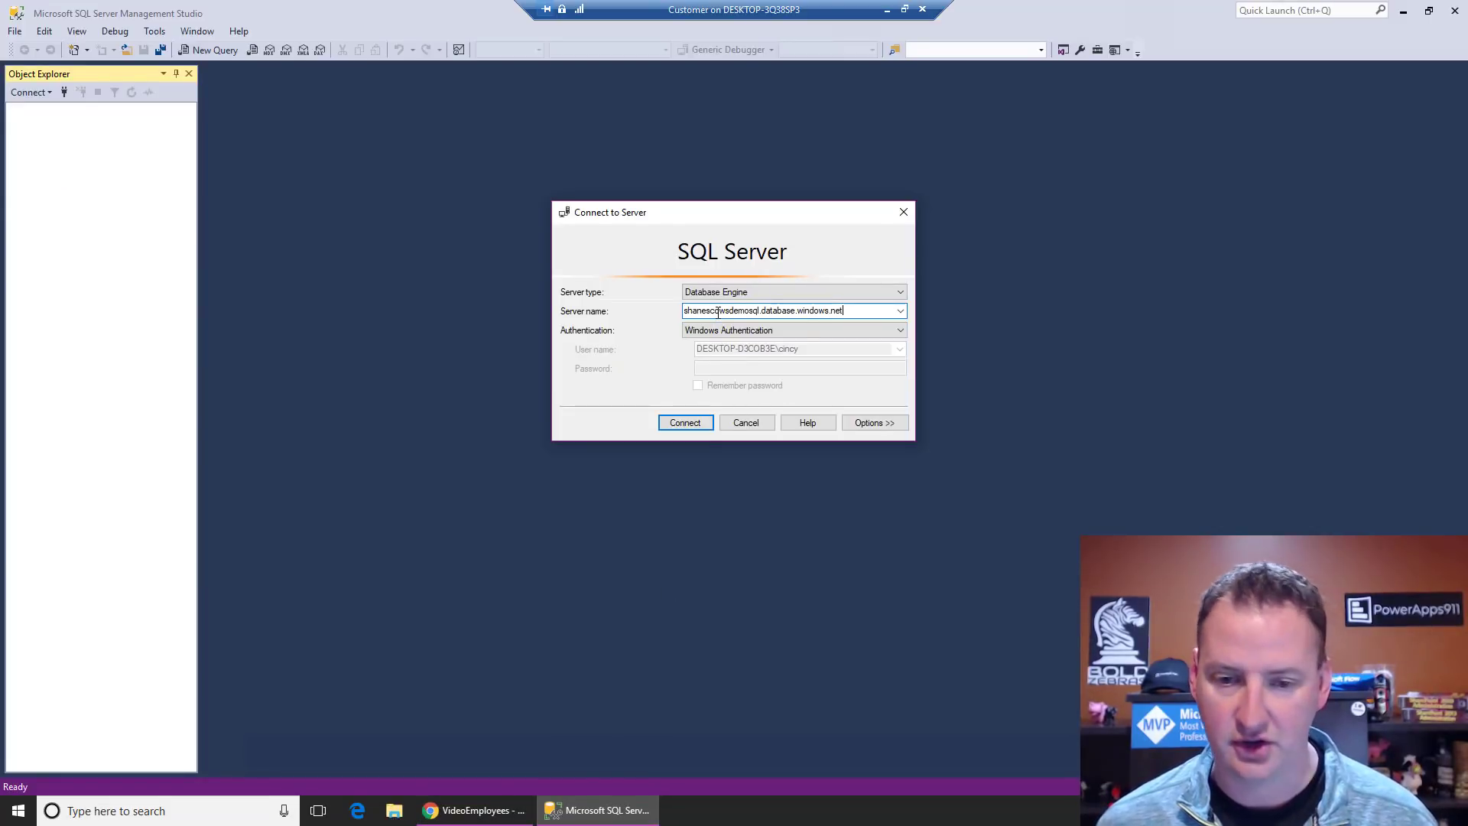
# Step: Connect using SQL Server Authentication with the server login name and password
pyautogui.click(759, 334)
pyautogui.click(735, 353)
pyautogui.click(741, 348)
pyautogui.write('shane')
pyautogui.press('Tab')
pyautogui.write('********')
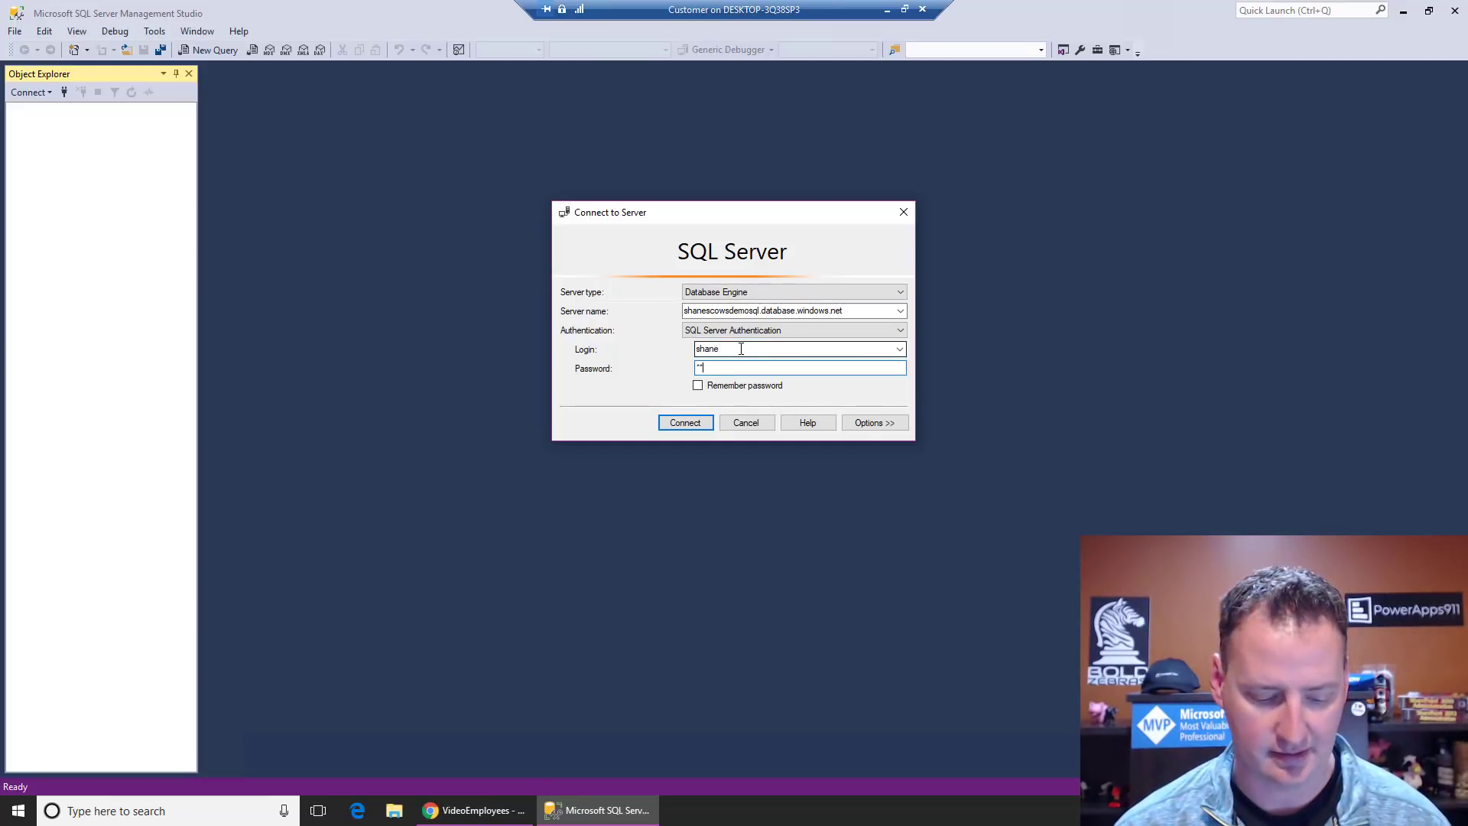
pyautogui.write('***')
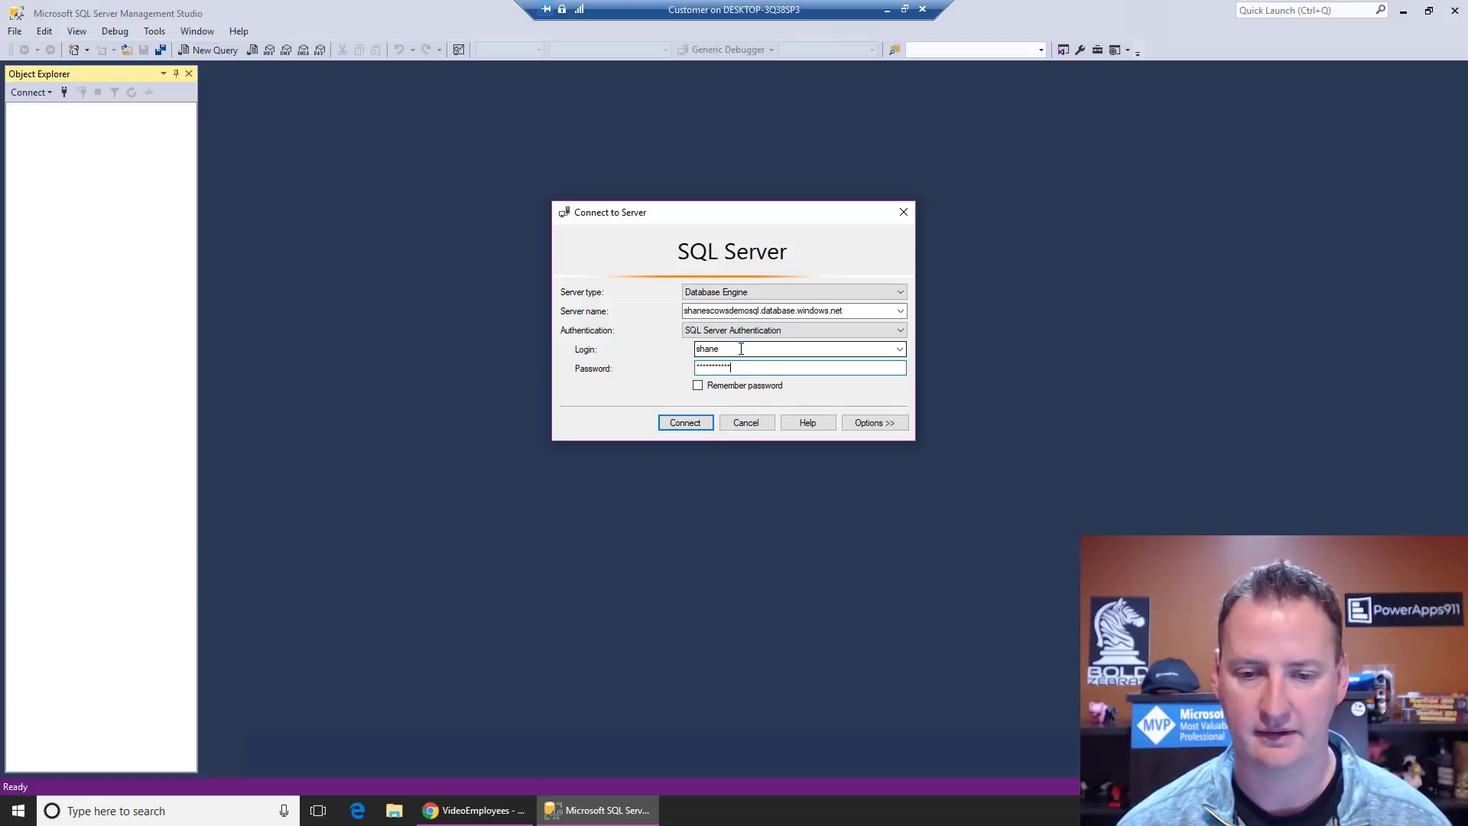
pyautogui.click(692, 423)
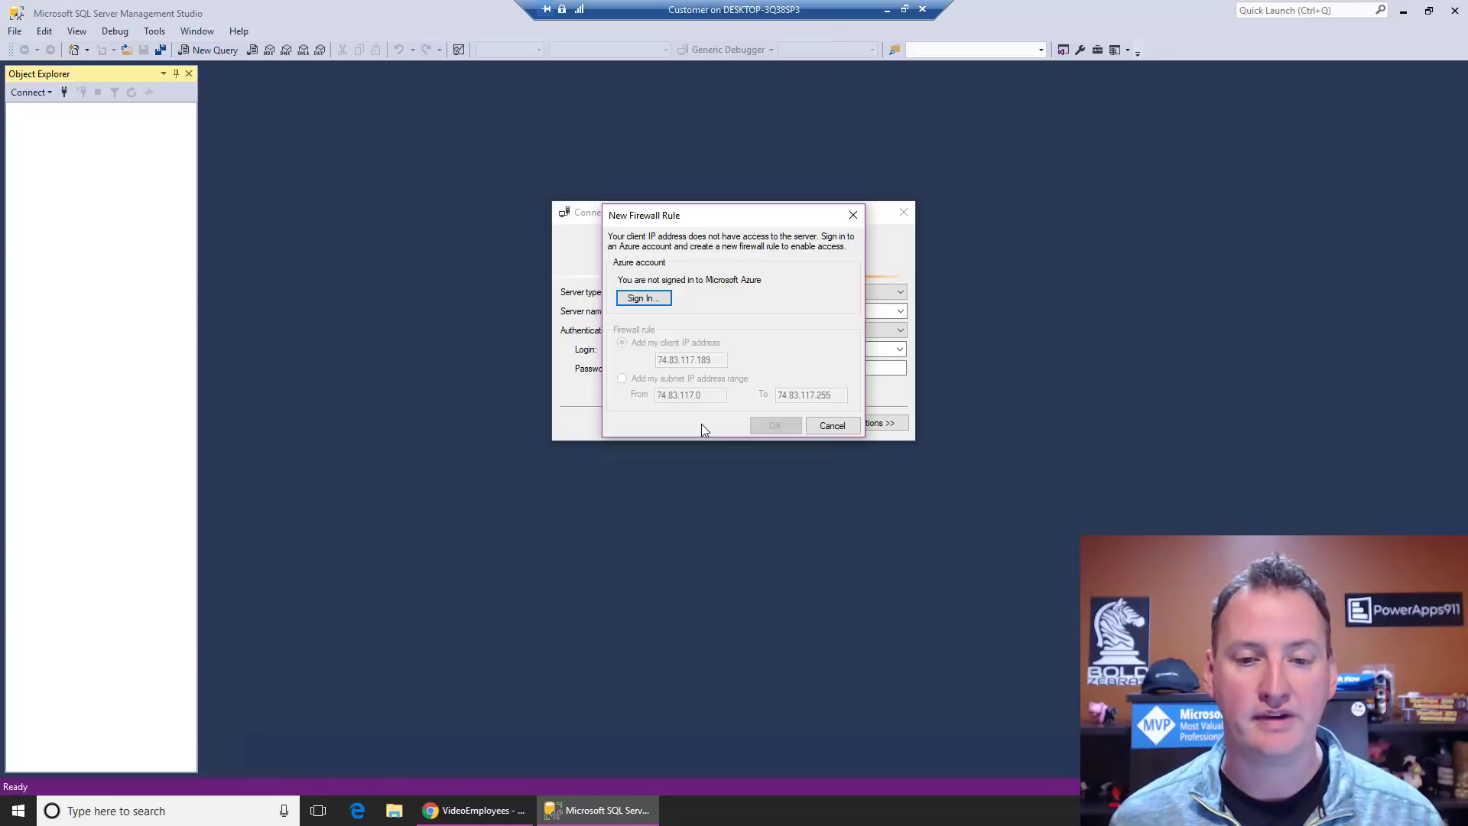
# Step: Sign in to Azure from New Firewall Rule using the Microsoft account e-mail and password
pyautogui.click(666, 298)
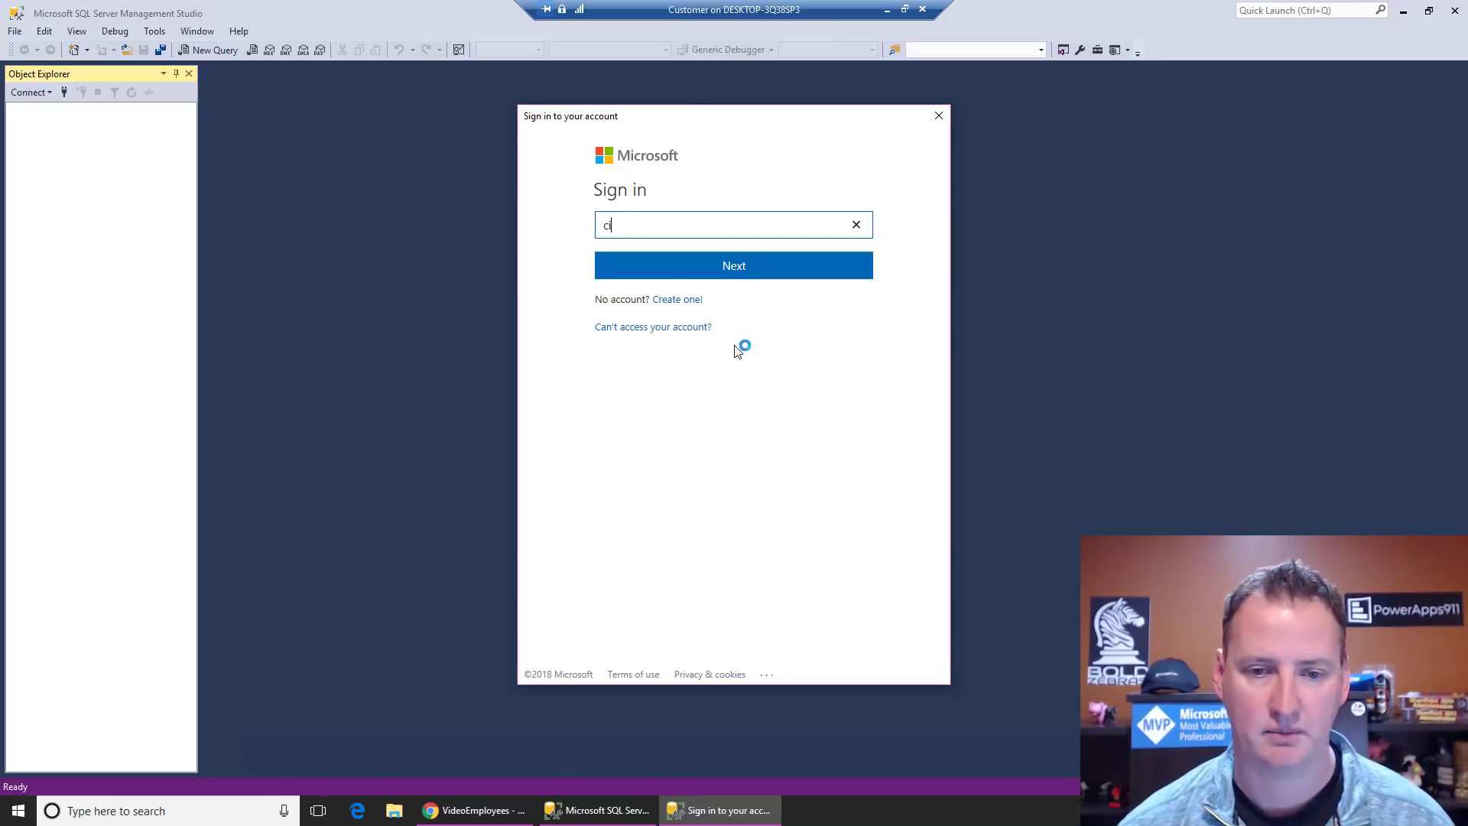
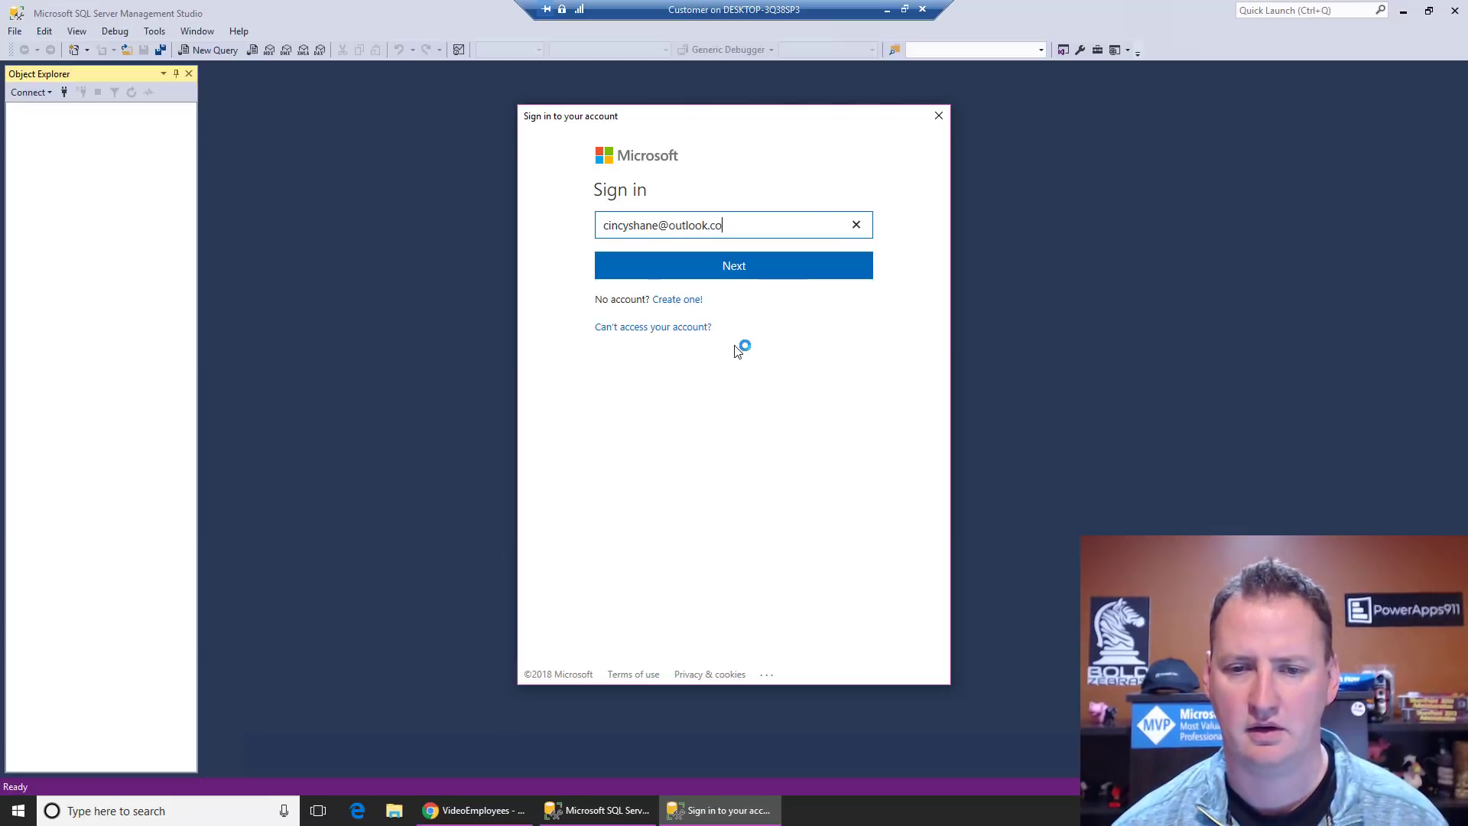
pyautogui.press('Return')
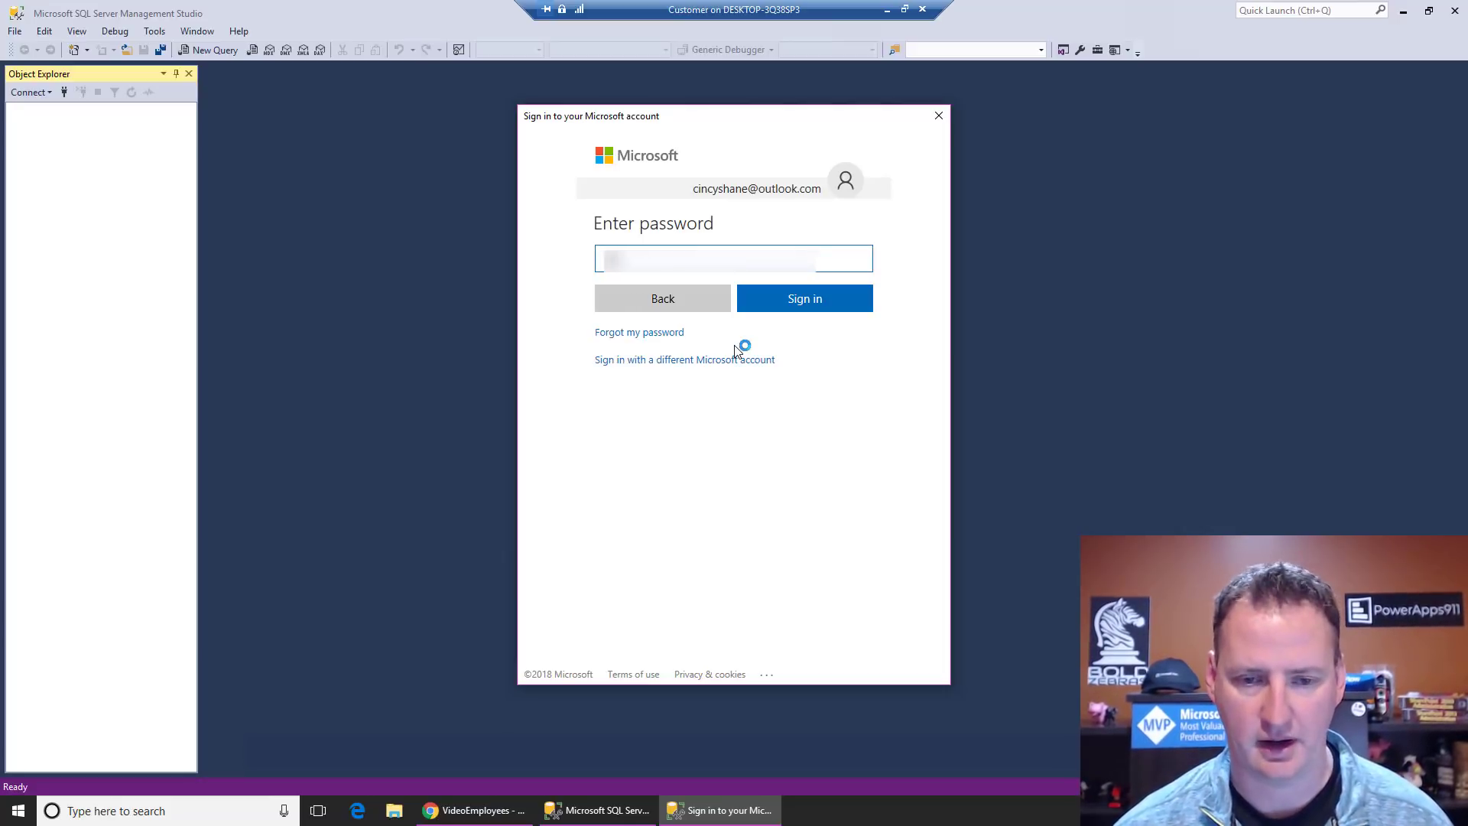
pyautogui.write('●●●●●●●●●●●●')
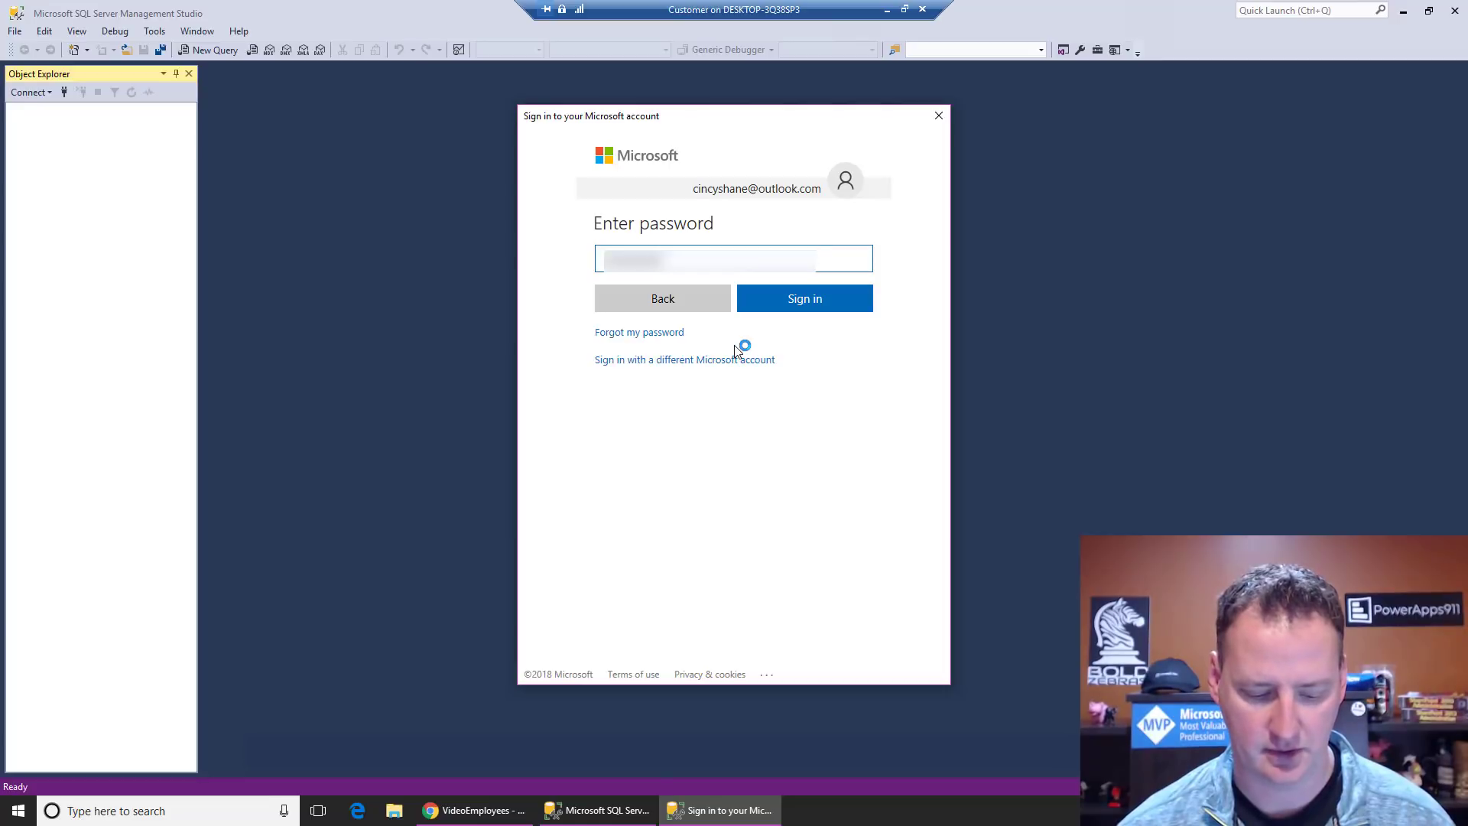
pyautogui.press('Return')
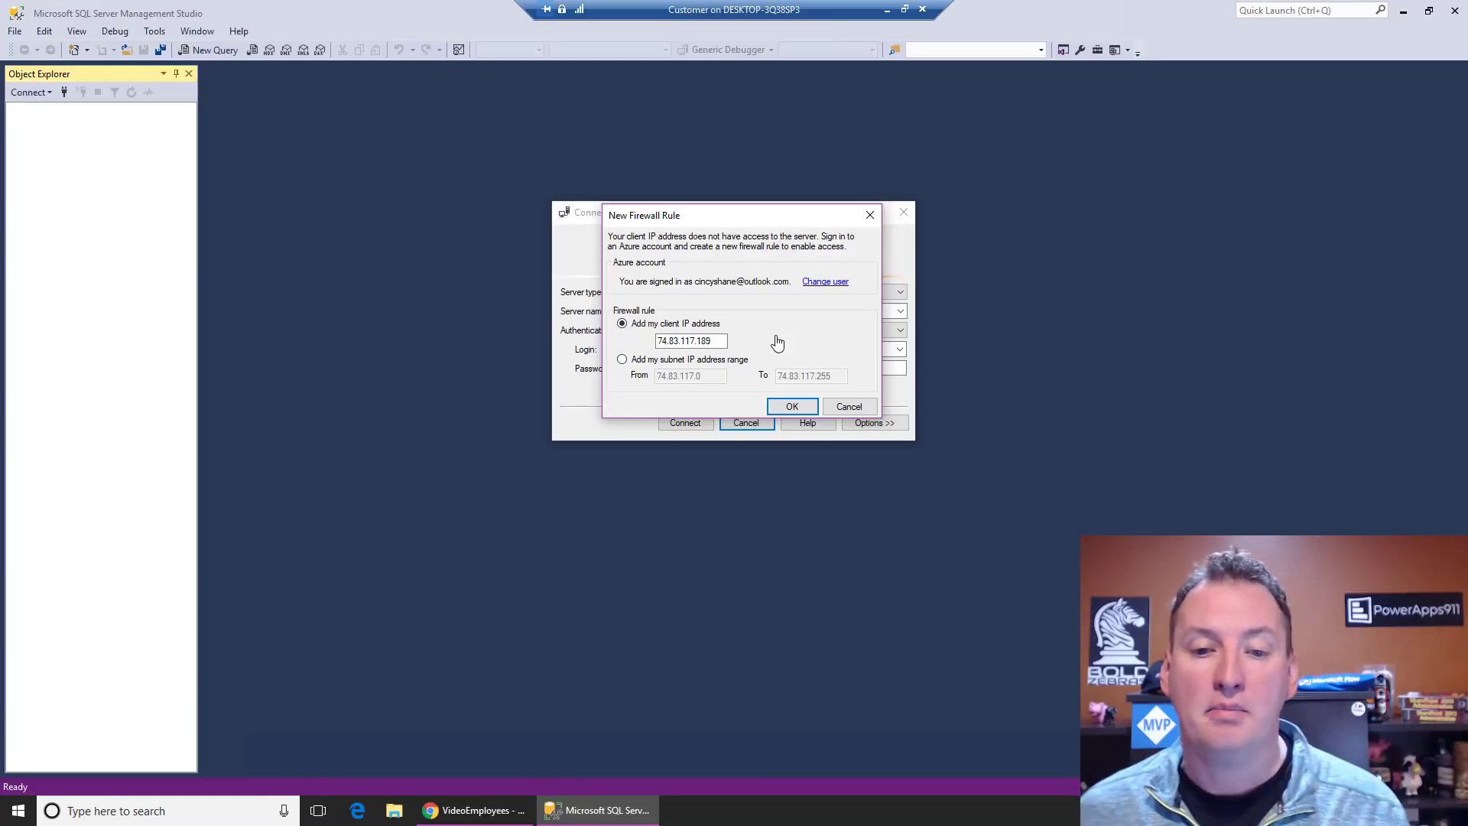
# Step: Add the client IP firewall rule, then expand Databases and VideoEmployees in Object Explorer
pyautogui.click(802, 409)
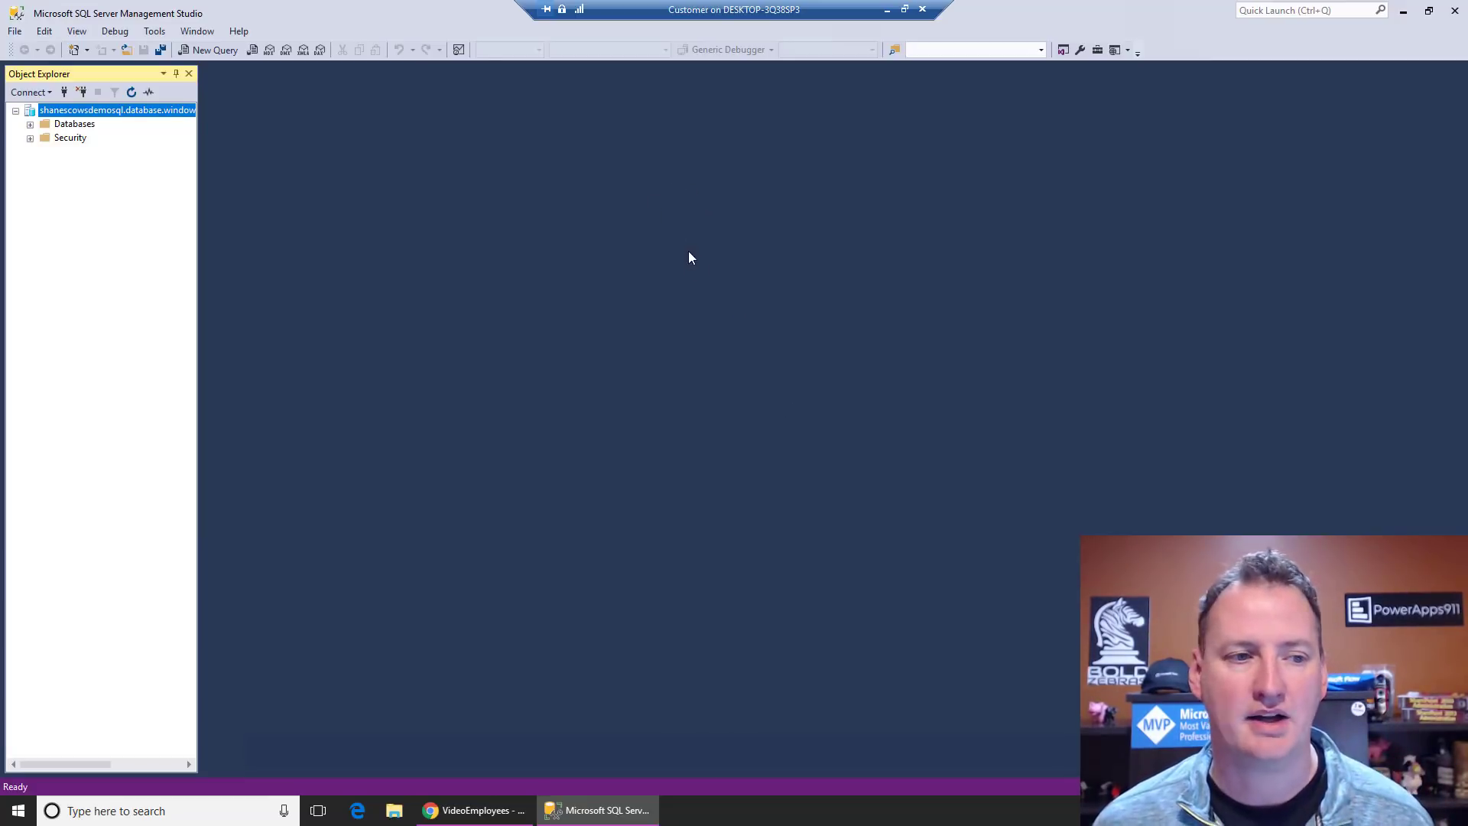
pyautogui.click(30, 123)
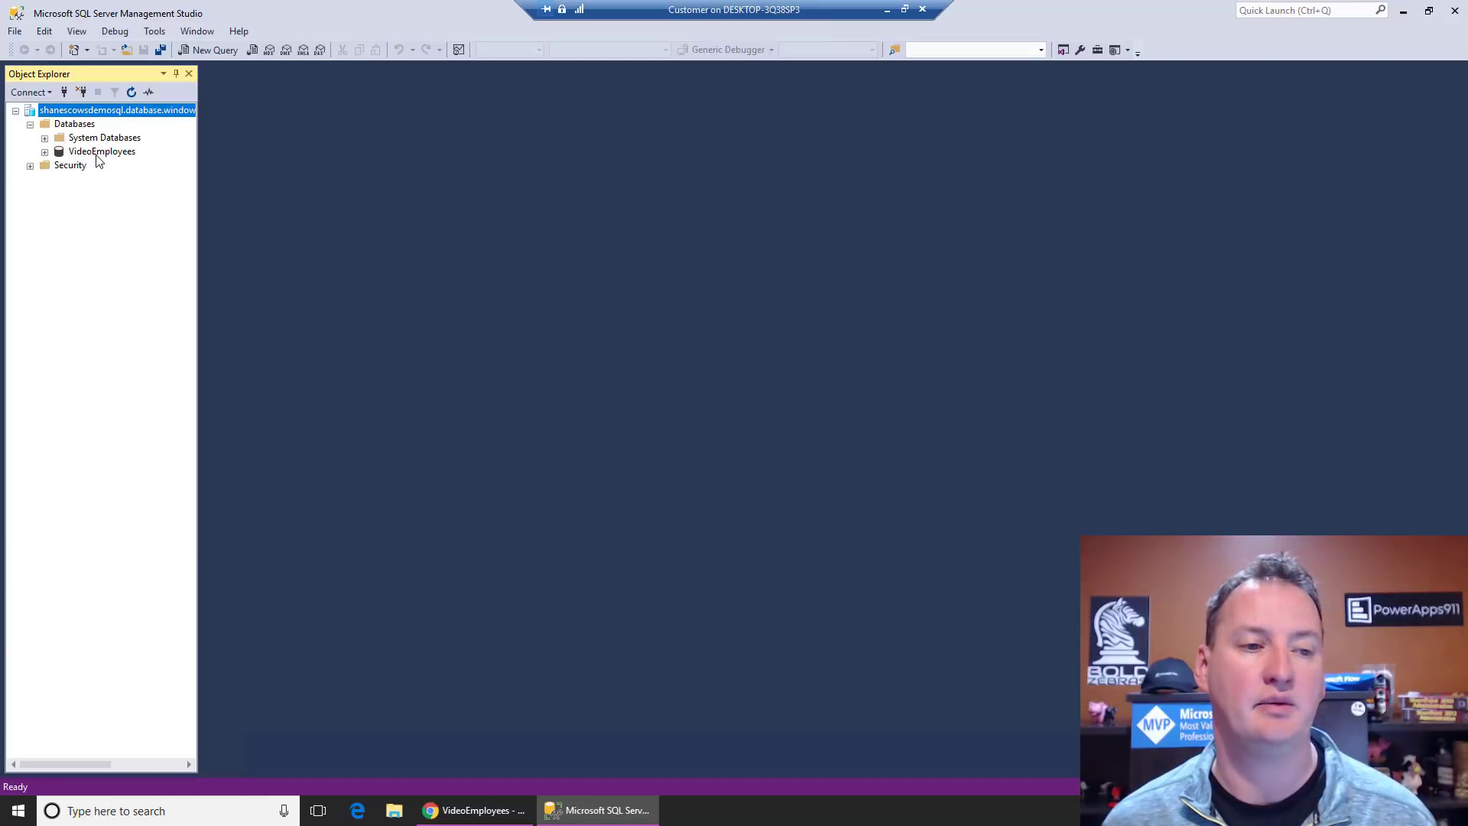
pyautogui.click(44, 151)
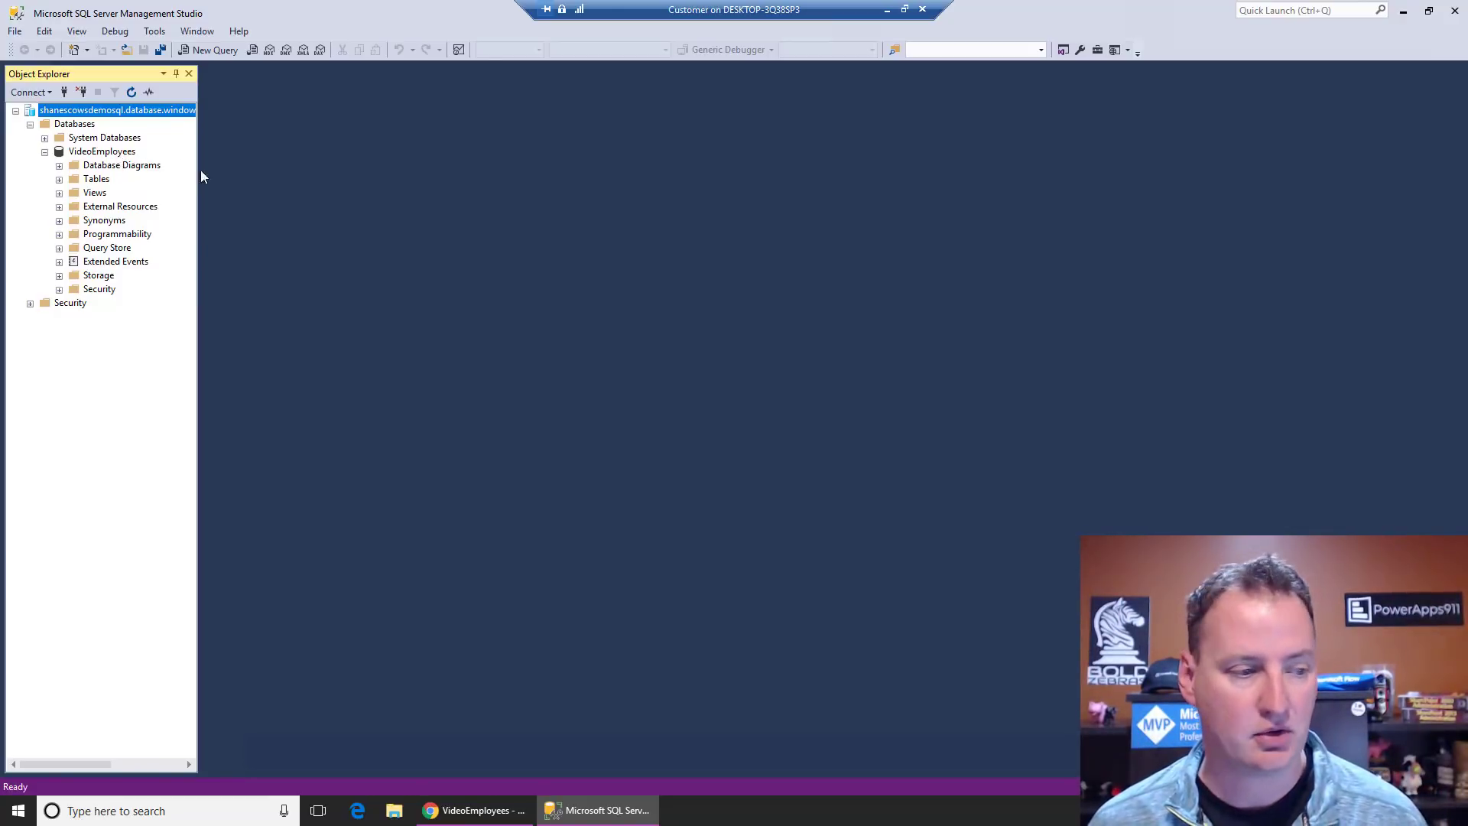
pyautogui.moveTo(0, 80); pyautogui.dragTo(487, 53)
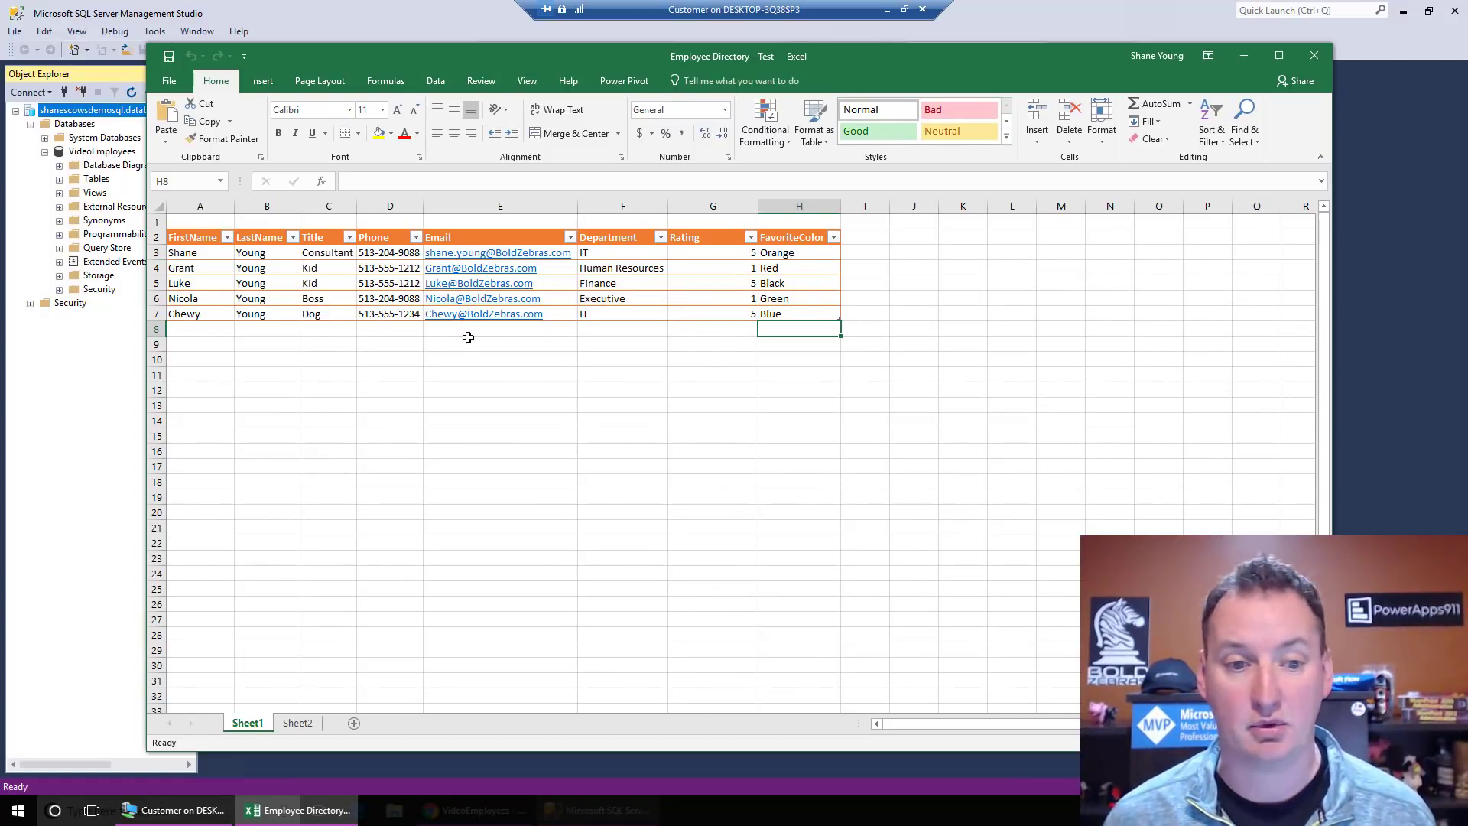
# Step: Delete the empty first row of the Employee Directory sheet and go to File > New
pyautogui.click(158, 221)
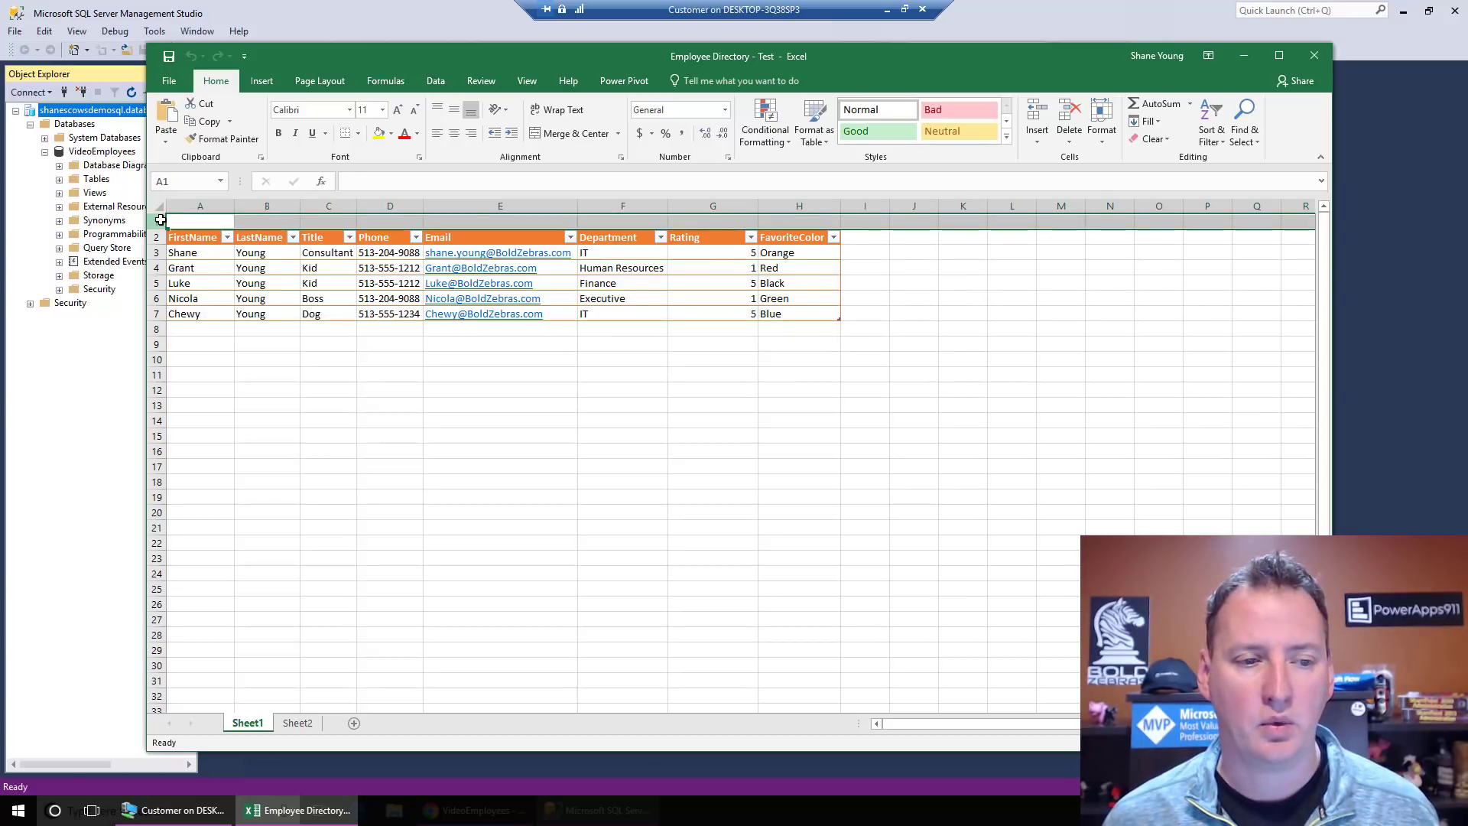
pyautogui.rightClick(160, 219)
pyautogui.click(200, 327)
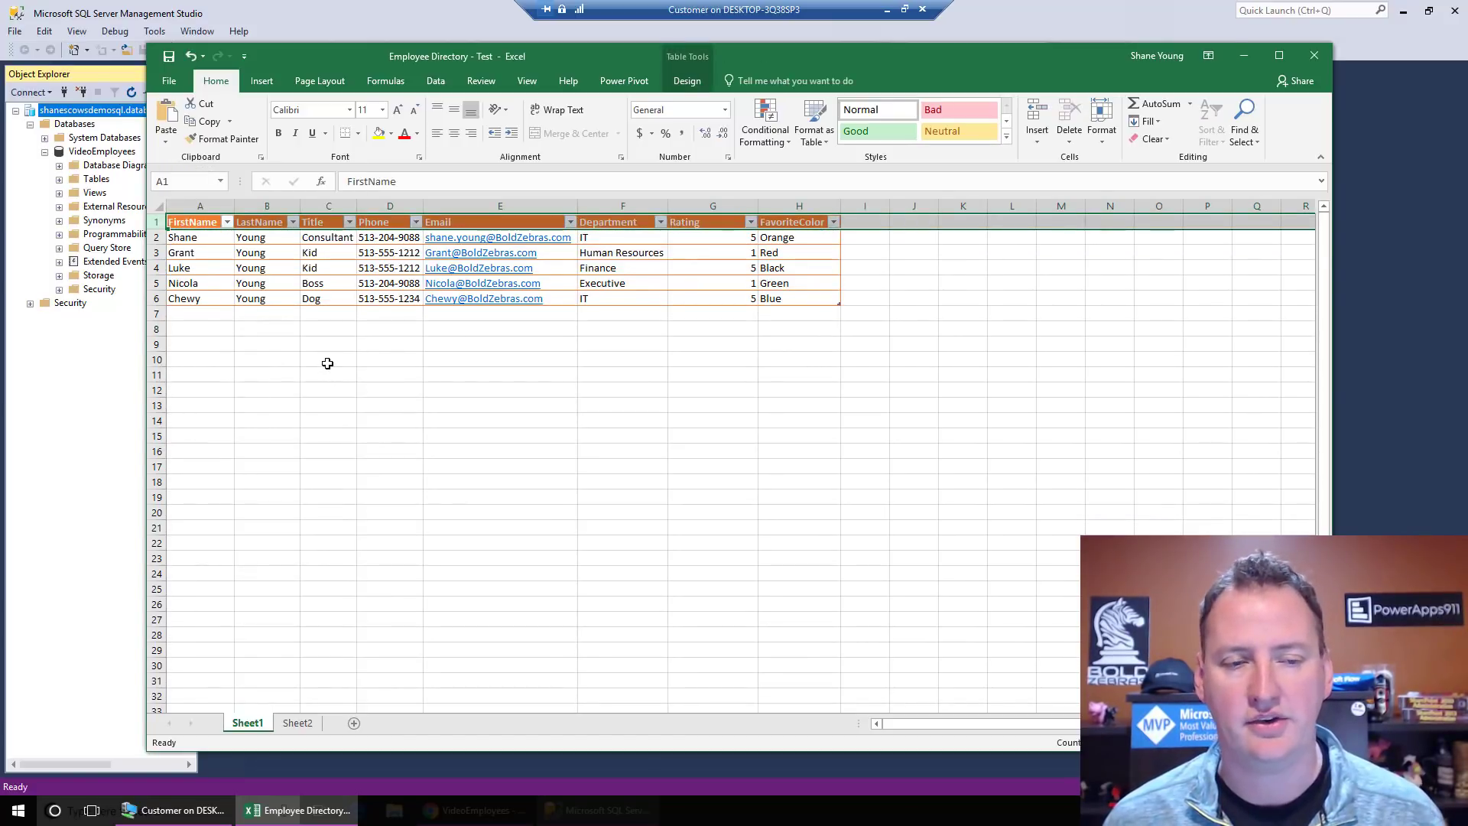
pyautogui.click(305, 328)
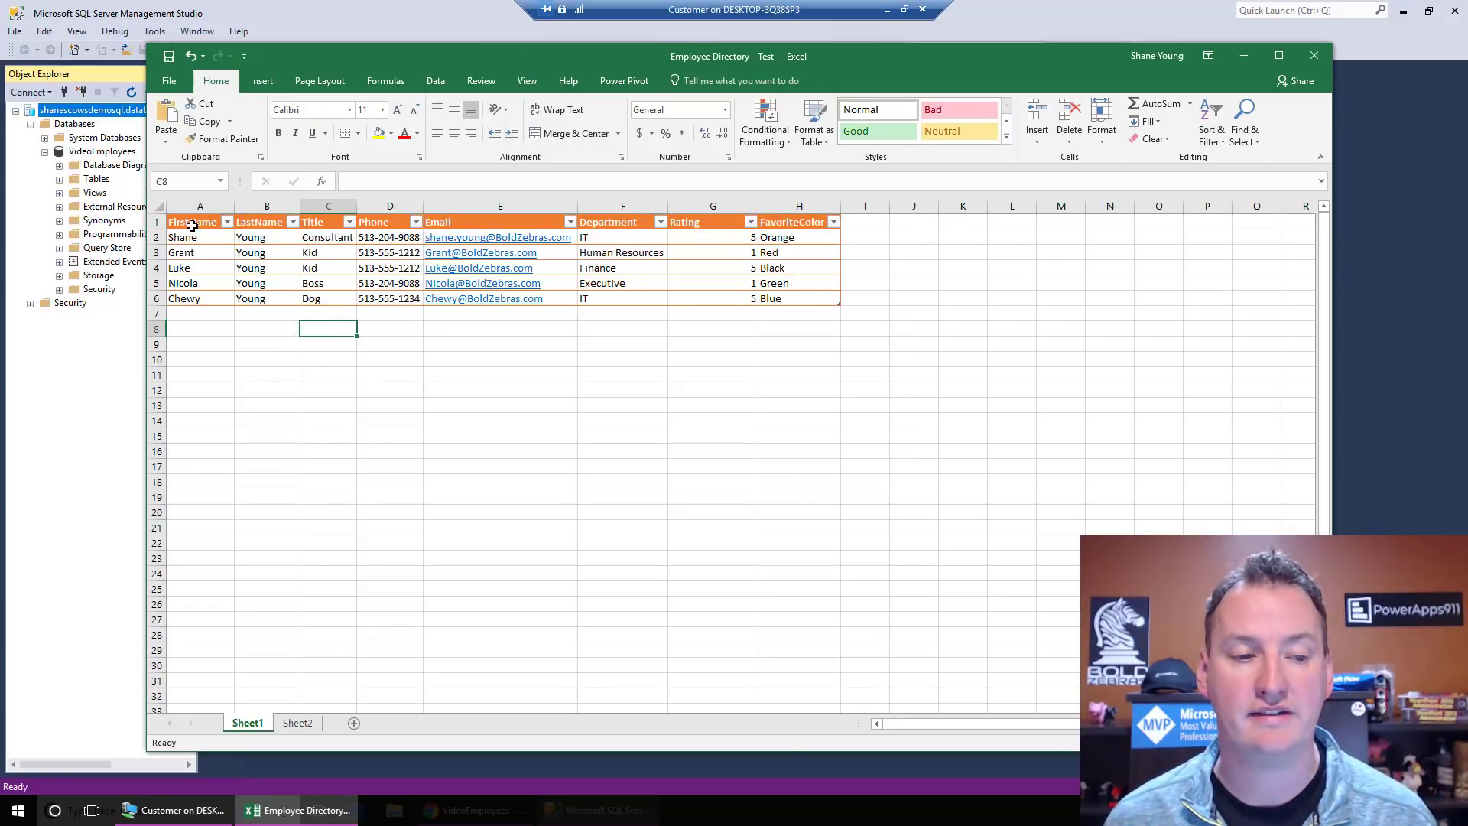
pyautogui.click(169, 80)
# Step: Create a blank workbook and copy the employee table A1:H6 from Employee Directory
pyautogui.click(188, 145)
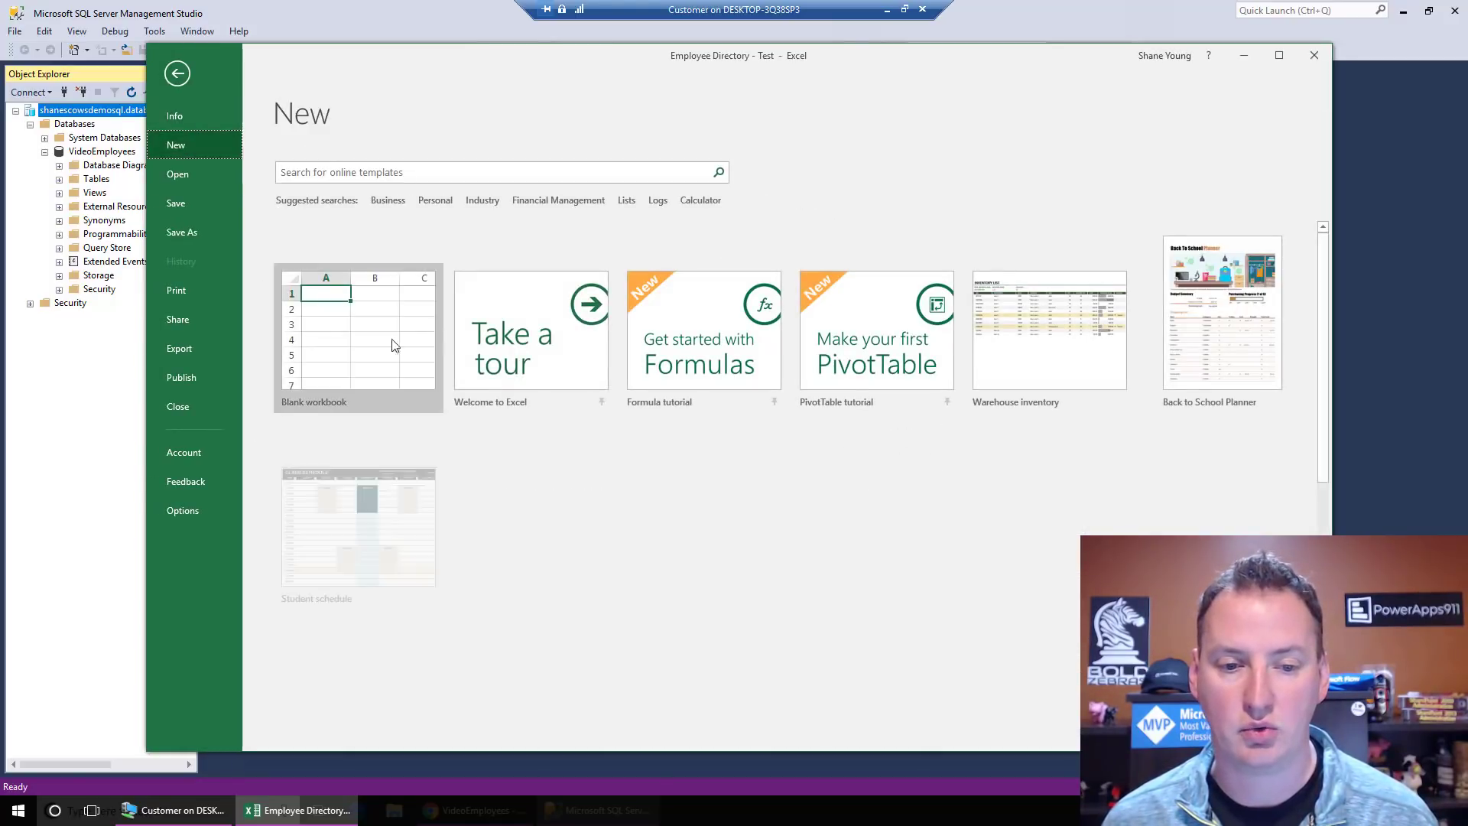
pyautogui.press('Escape')
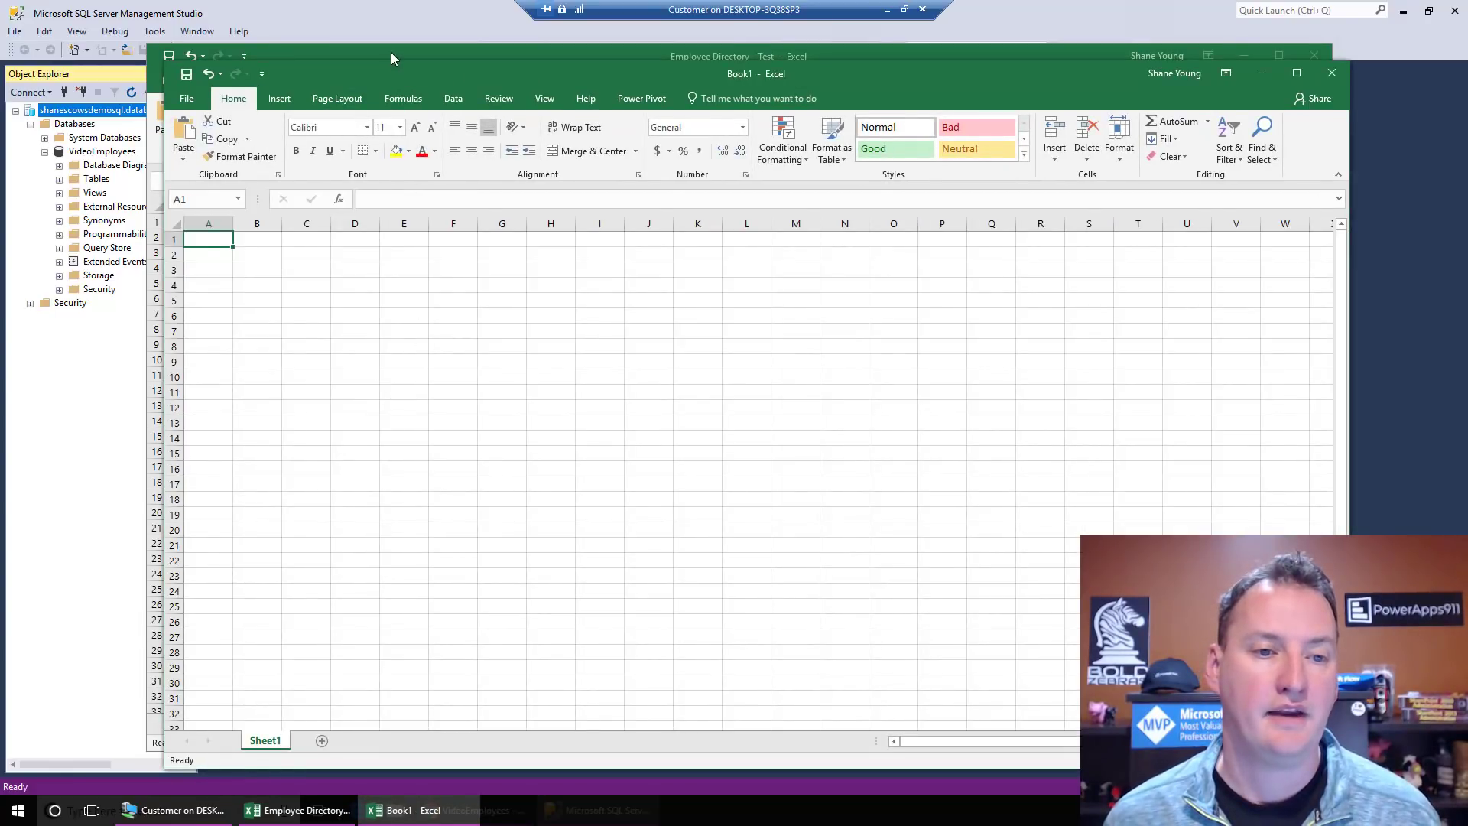
pyautogui.click(392, 52)
pyautogui.moveTo(195, 222); pyautogui.dragTo(812, 305)
pyautogui.rightClick(805, 300)
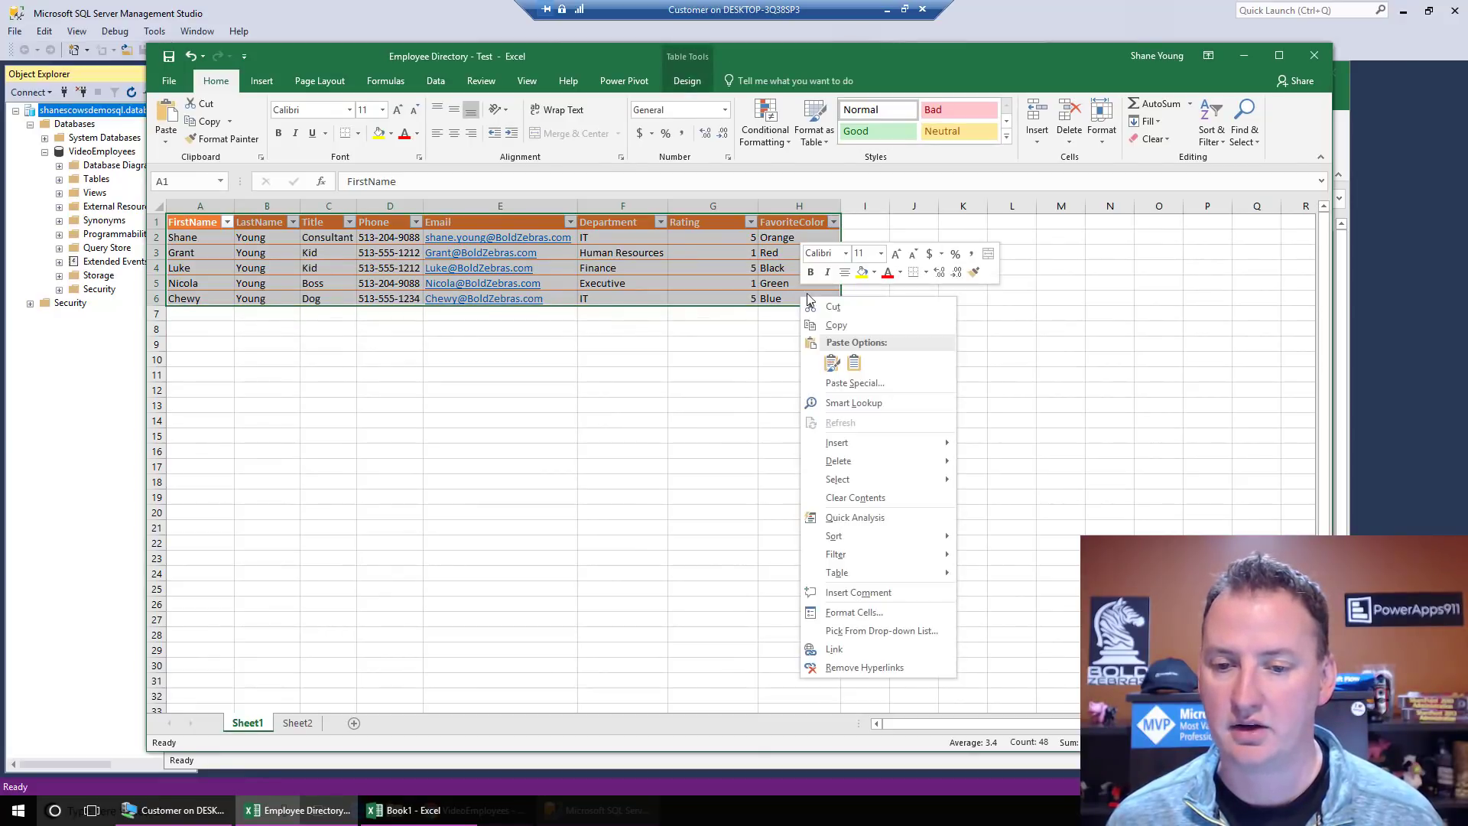
pyautogui.click(819, 325)
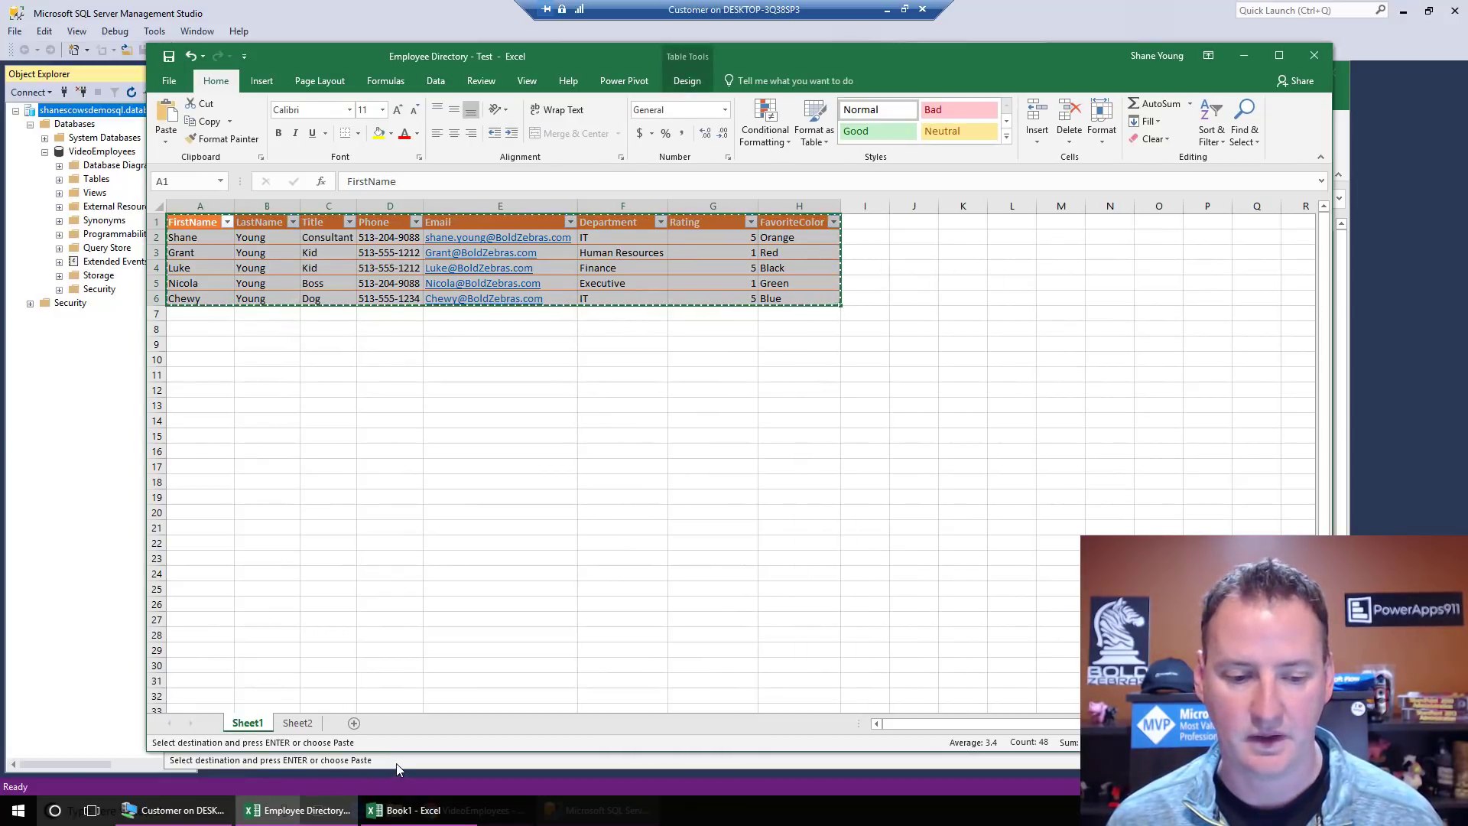
# Step: Paste the table as values at A1 of Book1 and autofit all columns
pyautogui.click(397, 763)
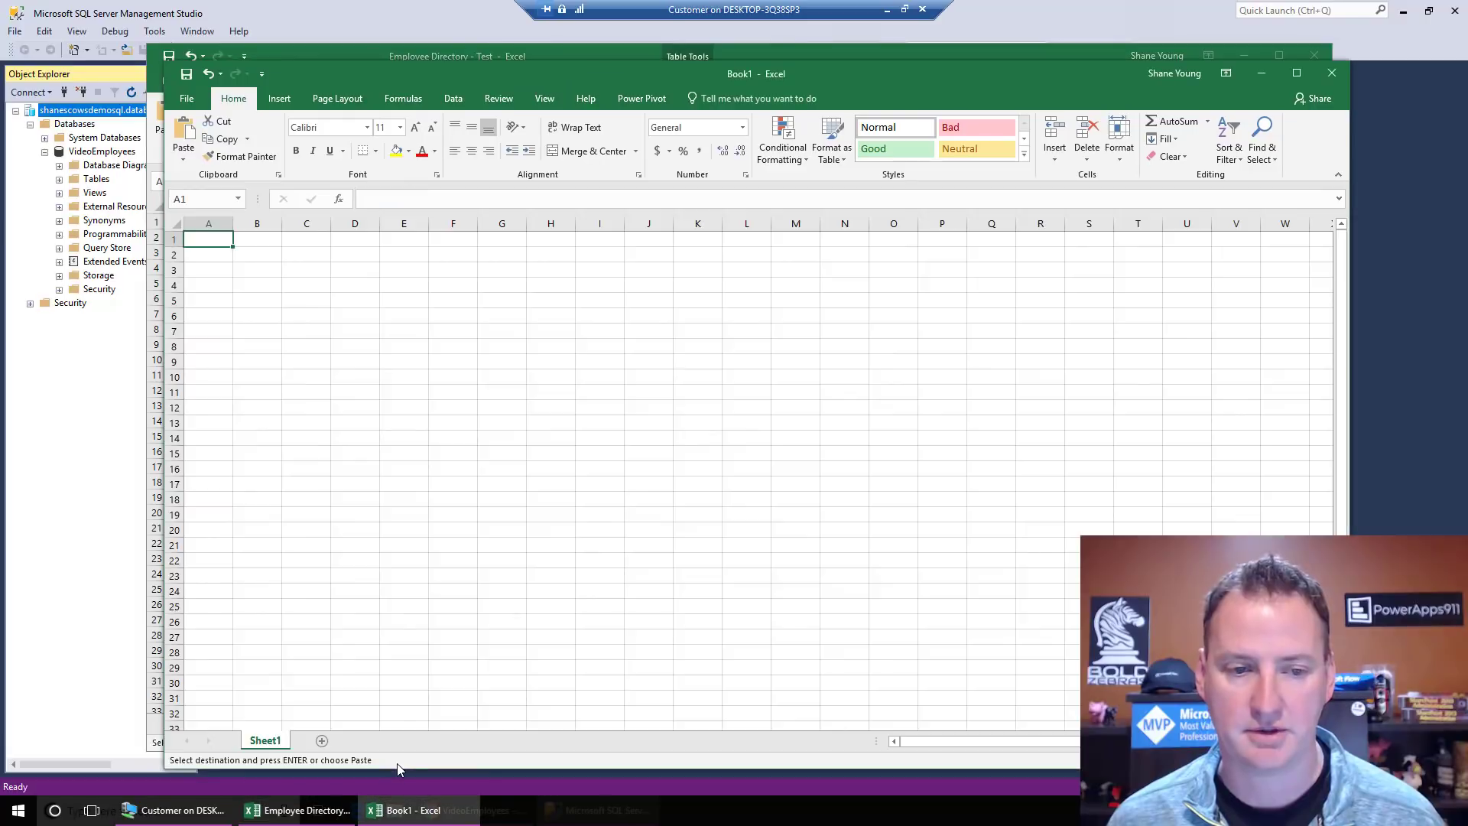
pyautogui.rightClick(200, 242)
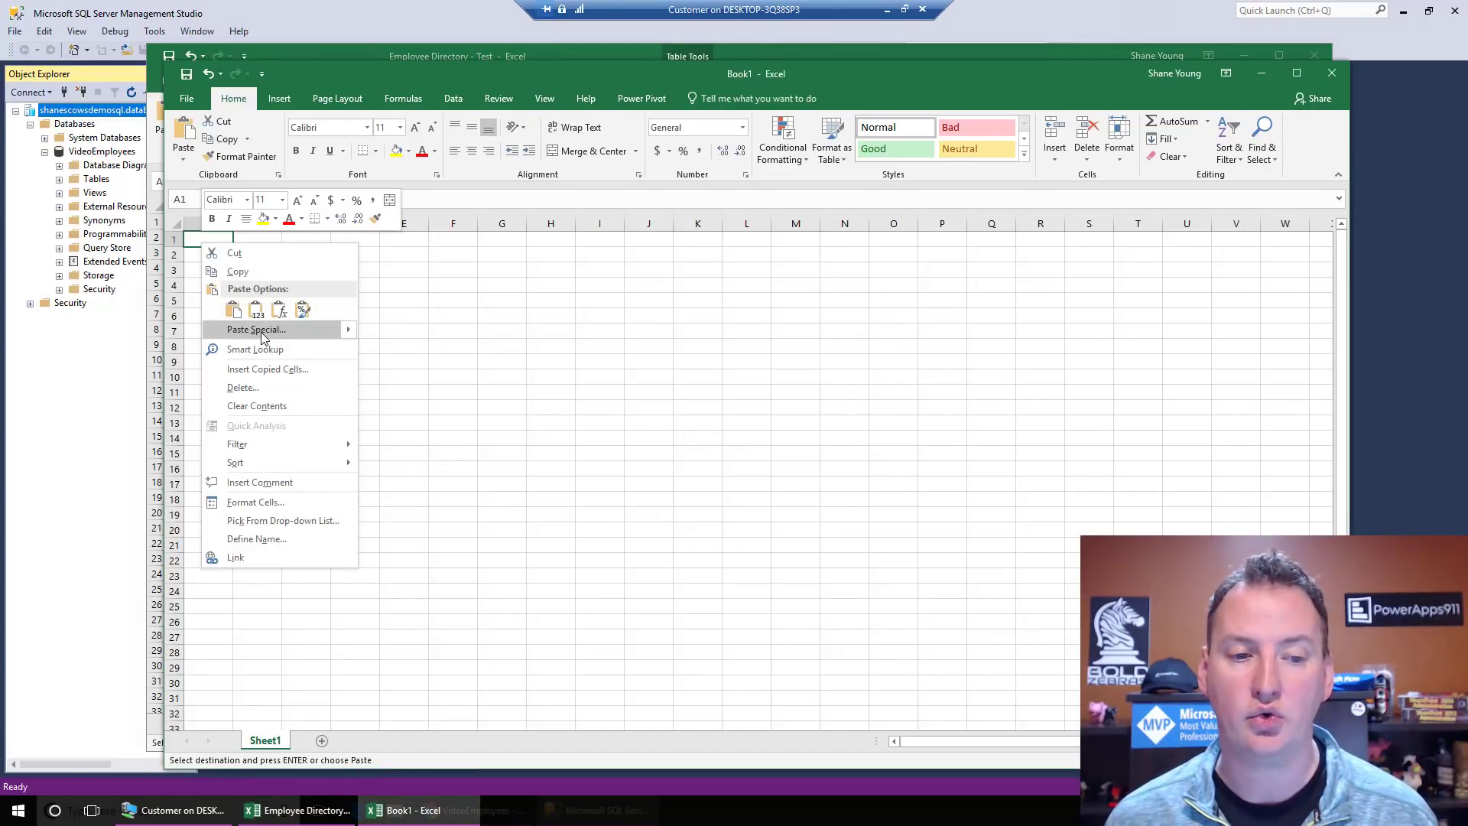
pyautogui.moveTo(350, 333)
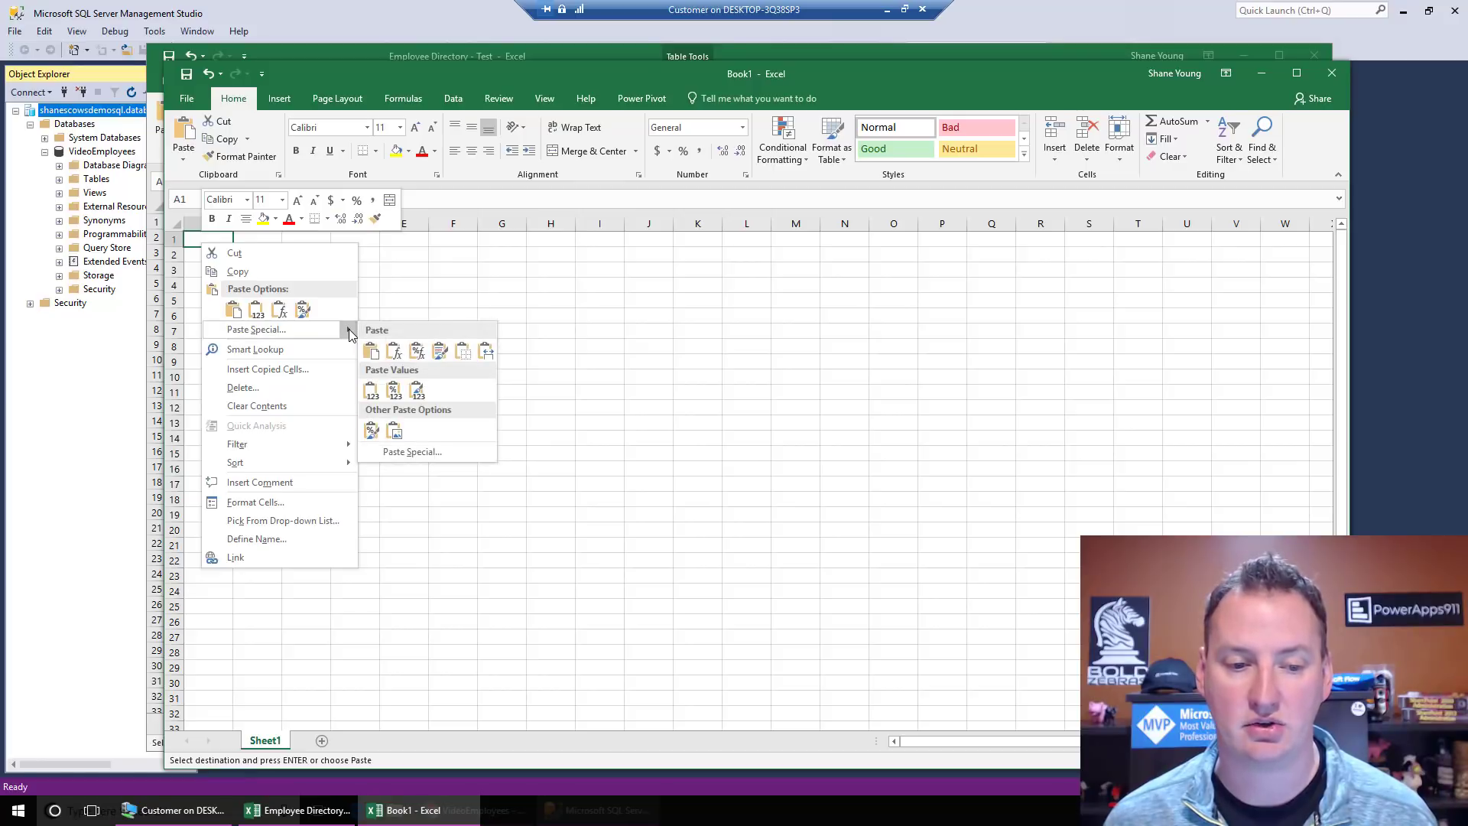
pyautogui.click(380, 393)
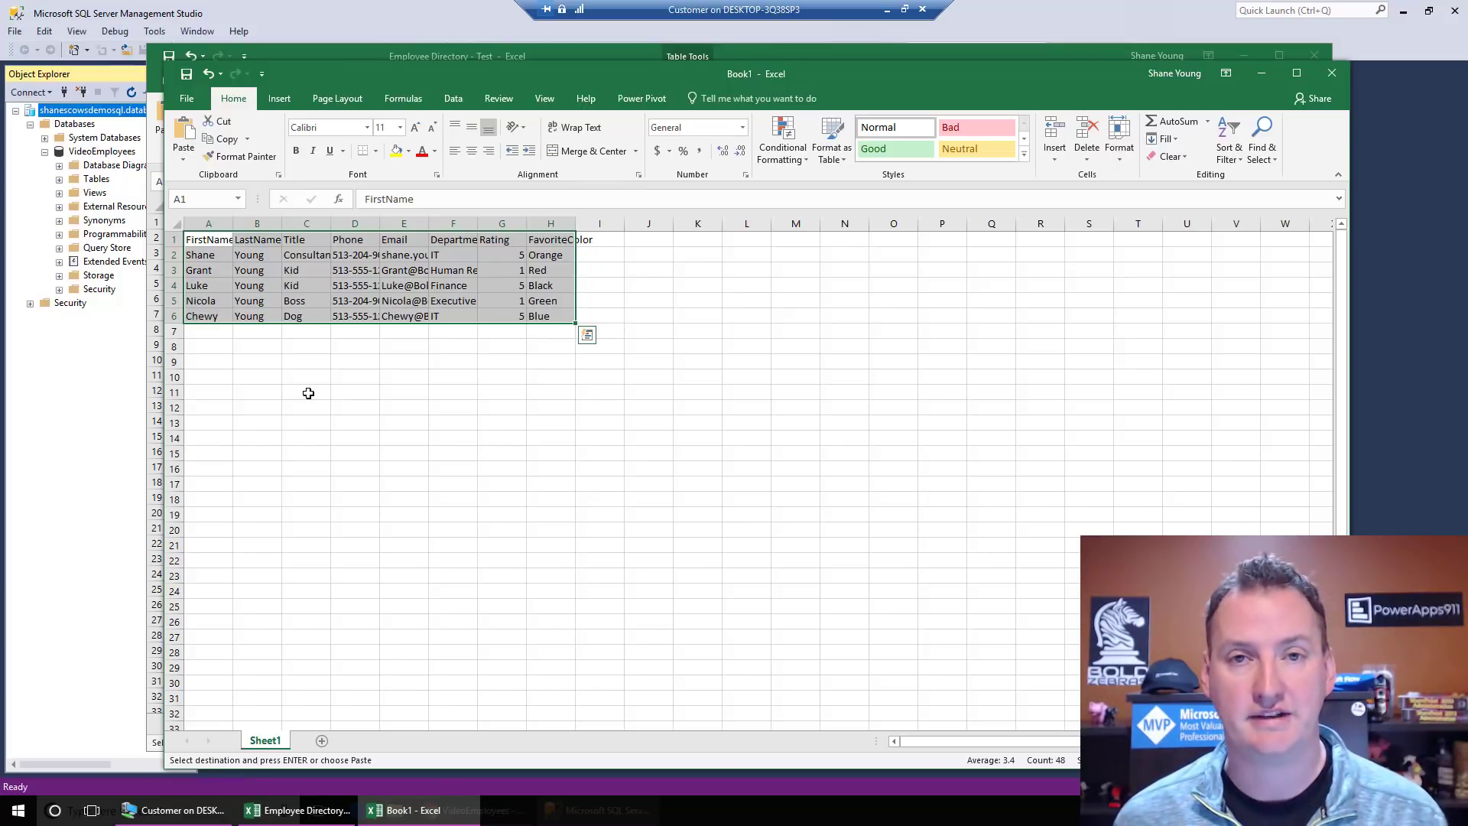
pyautogui.click(176, 223)
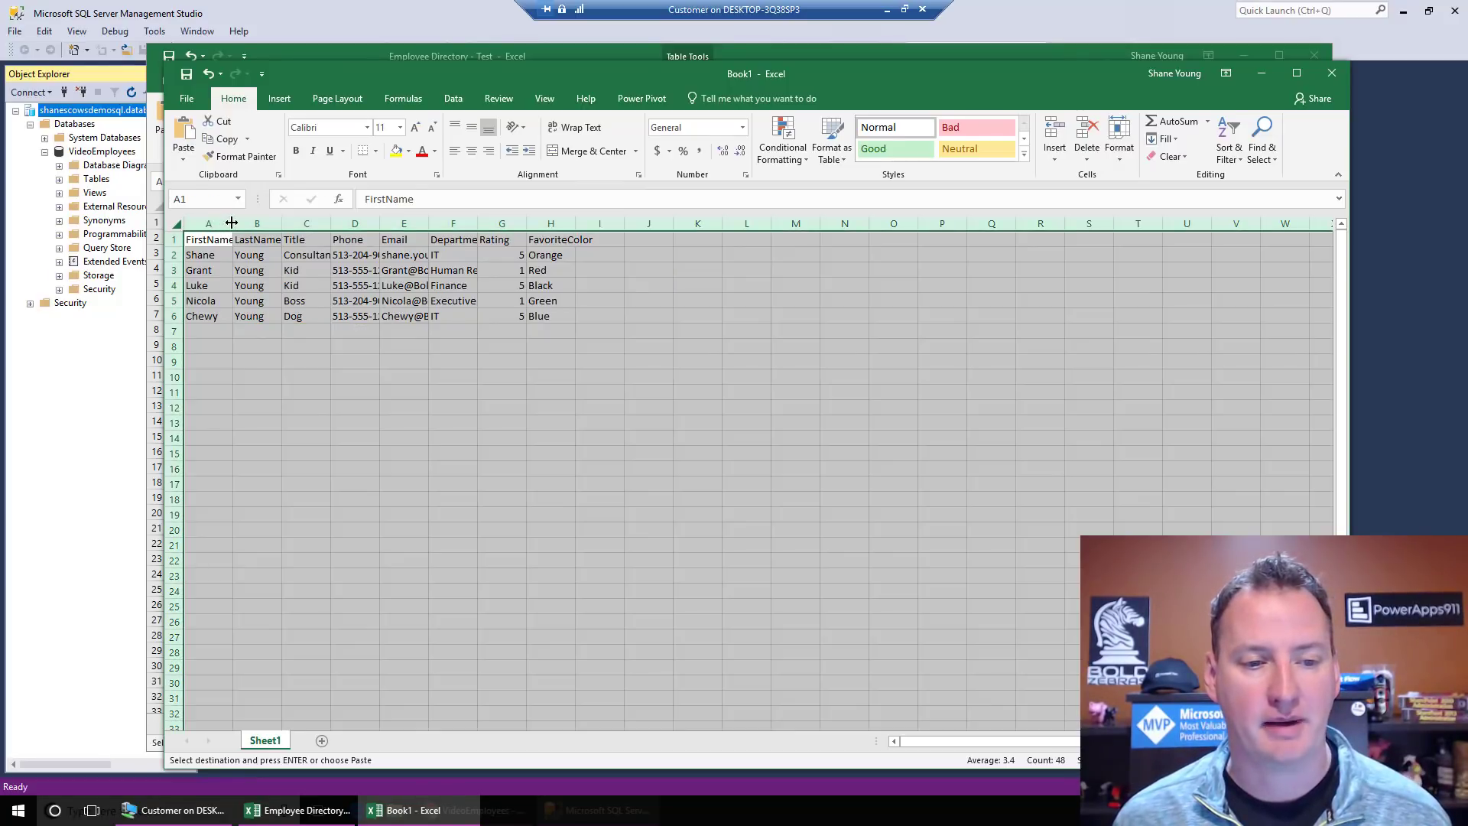
pyautogui.doubleClick(231, 223)
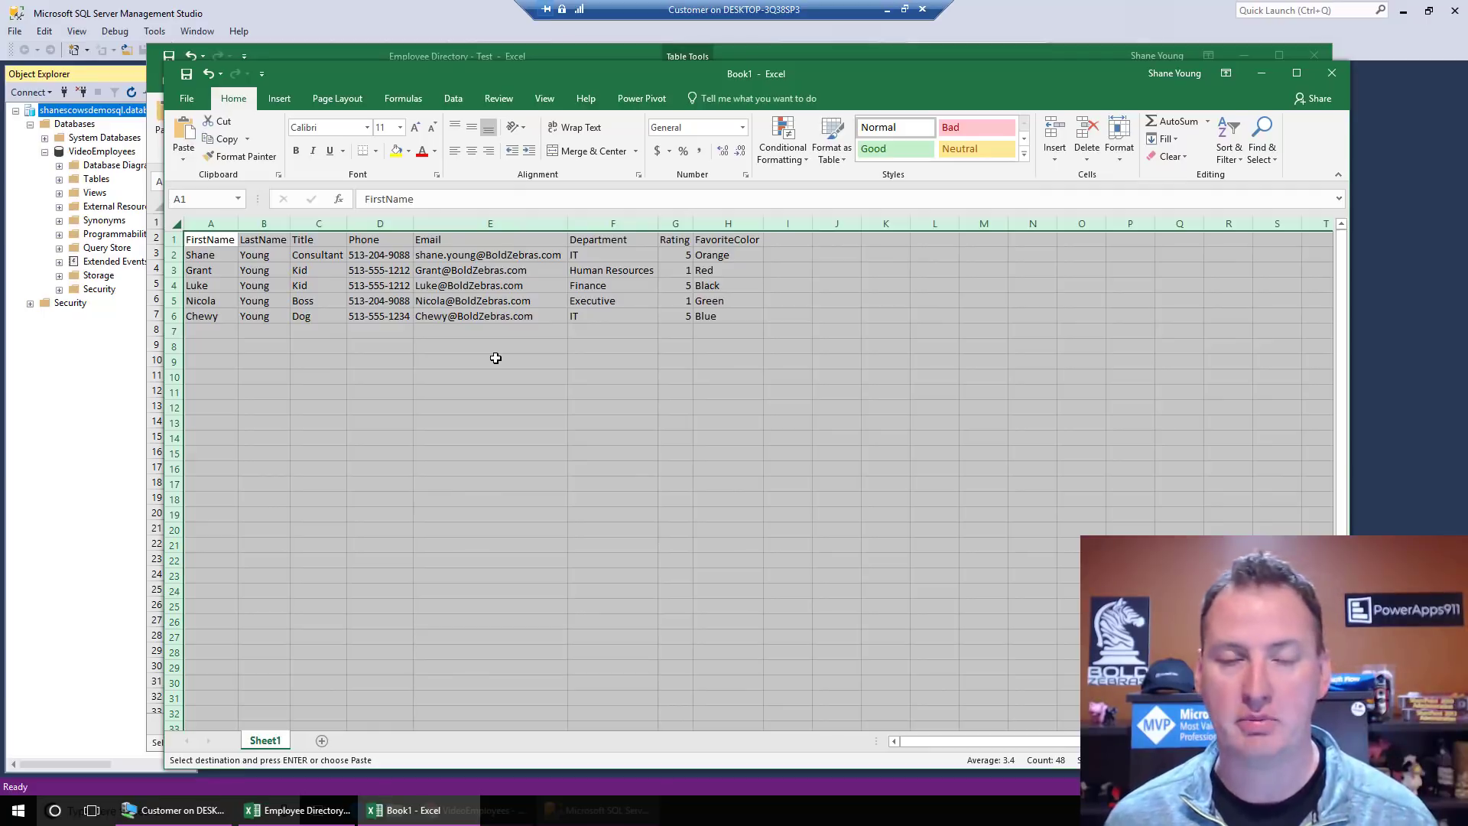
pyautogui.click(516, 328)
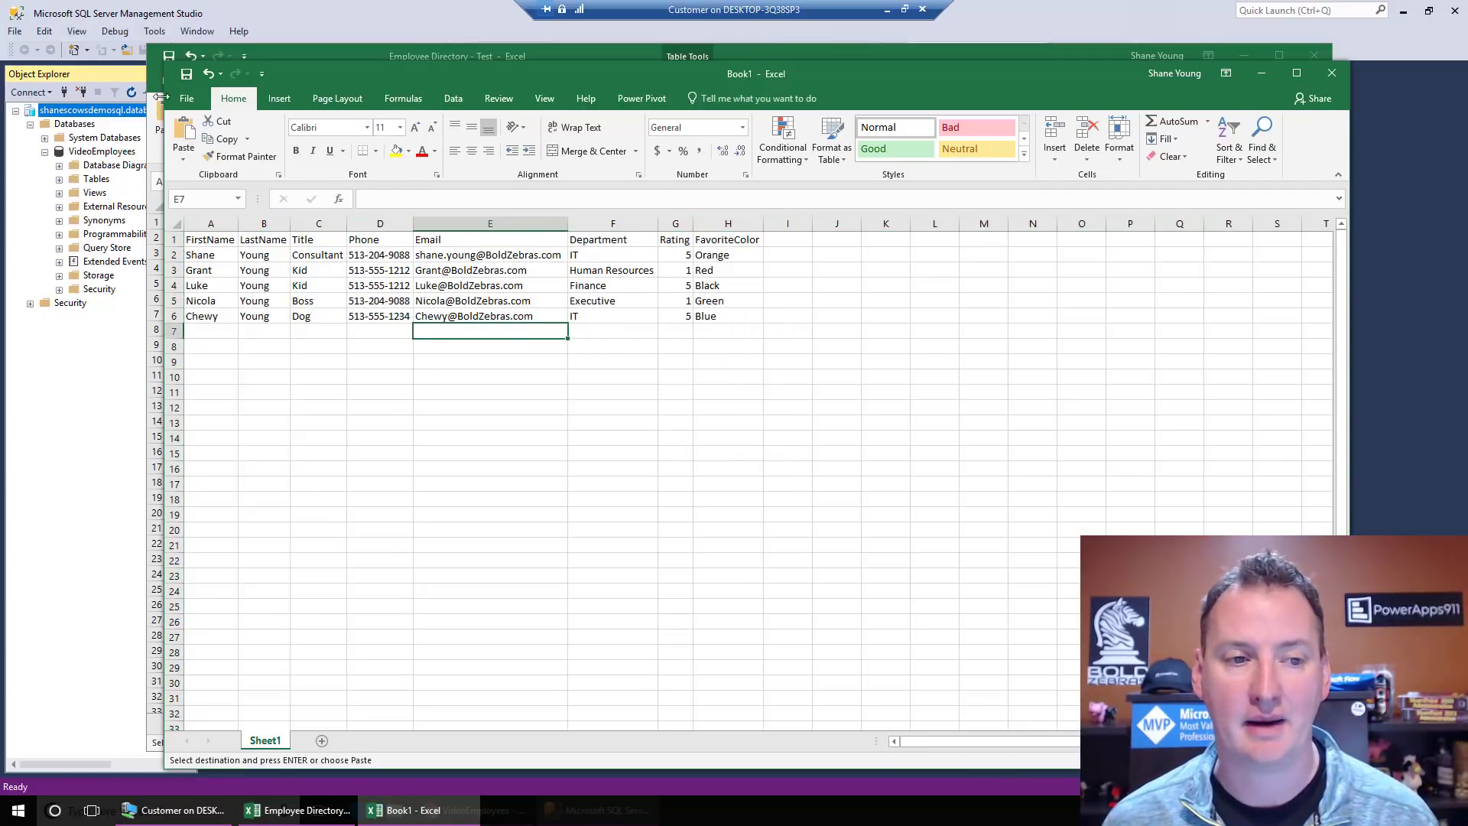
# Step: Save Book1 to the Desktop as VideoData in CSV (Comma delimited) format, then close it
pyautogui.click(187, 98)
pyautogui.click(205, 250)
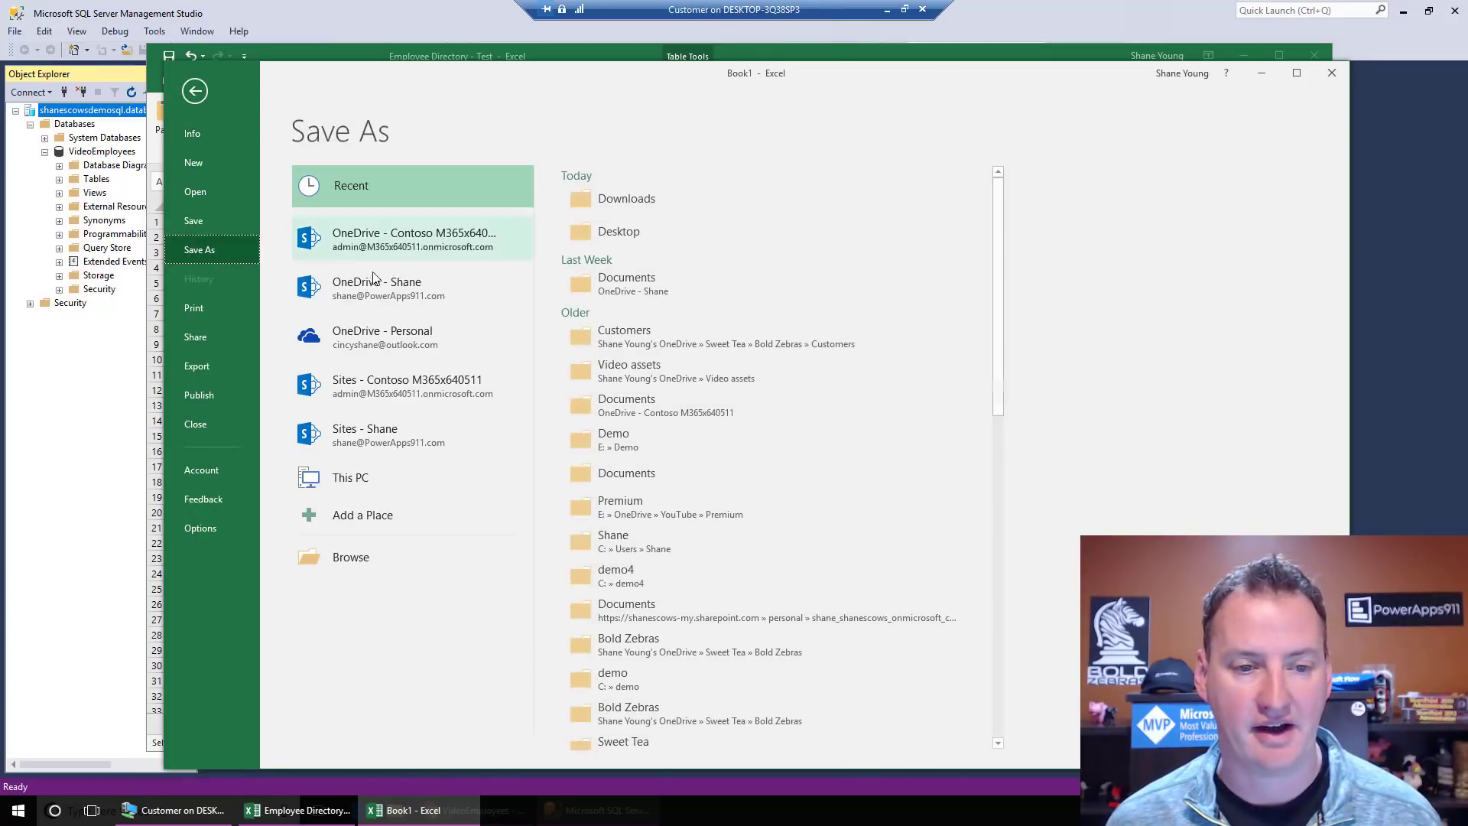
pyautogui.click(627, 231)
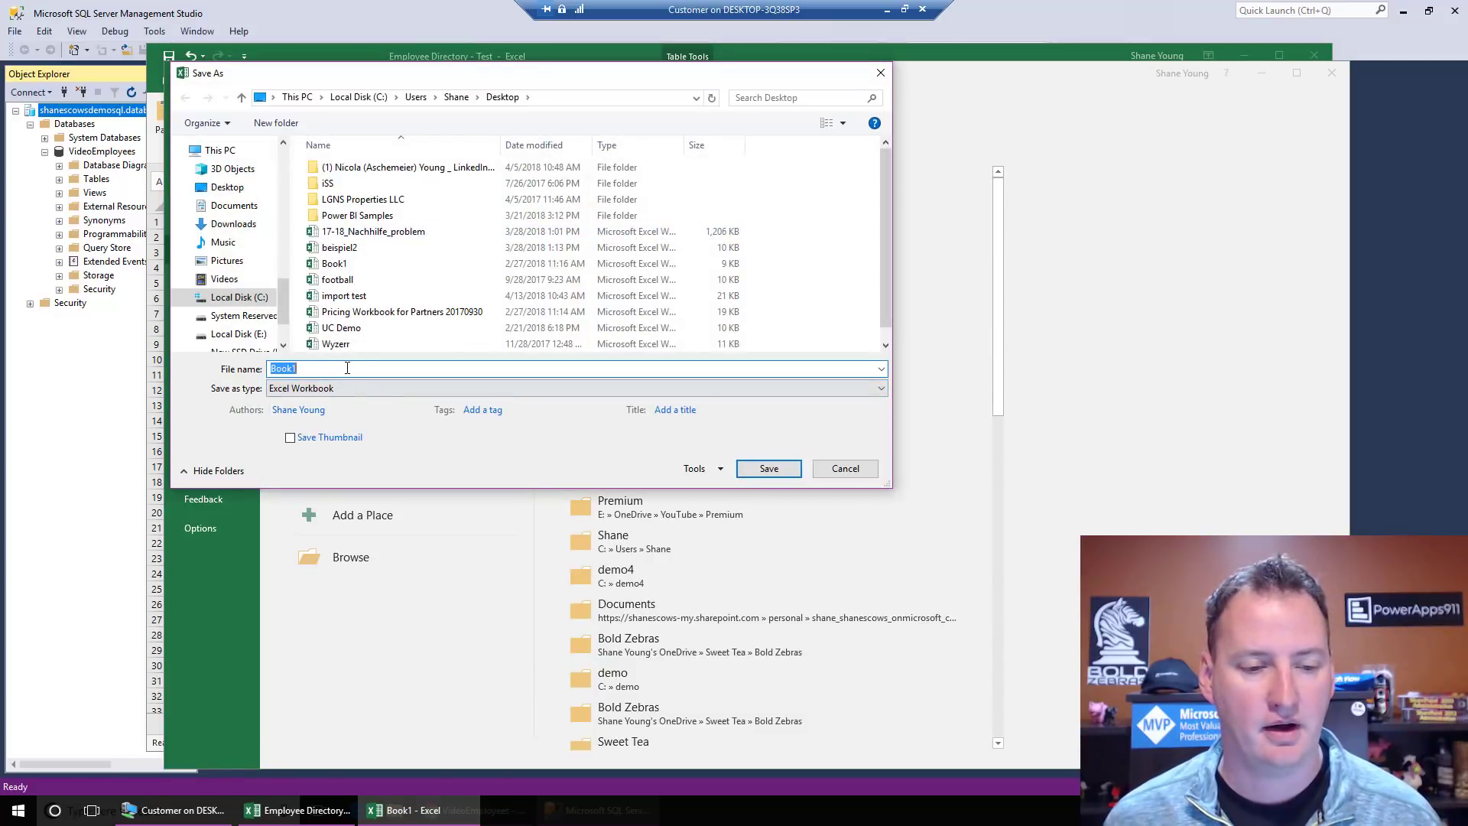
pyautogui.write('VideoData')
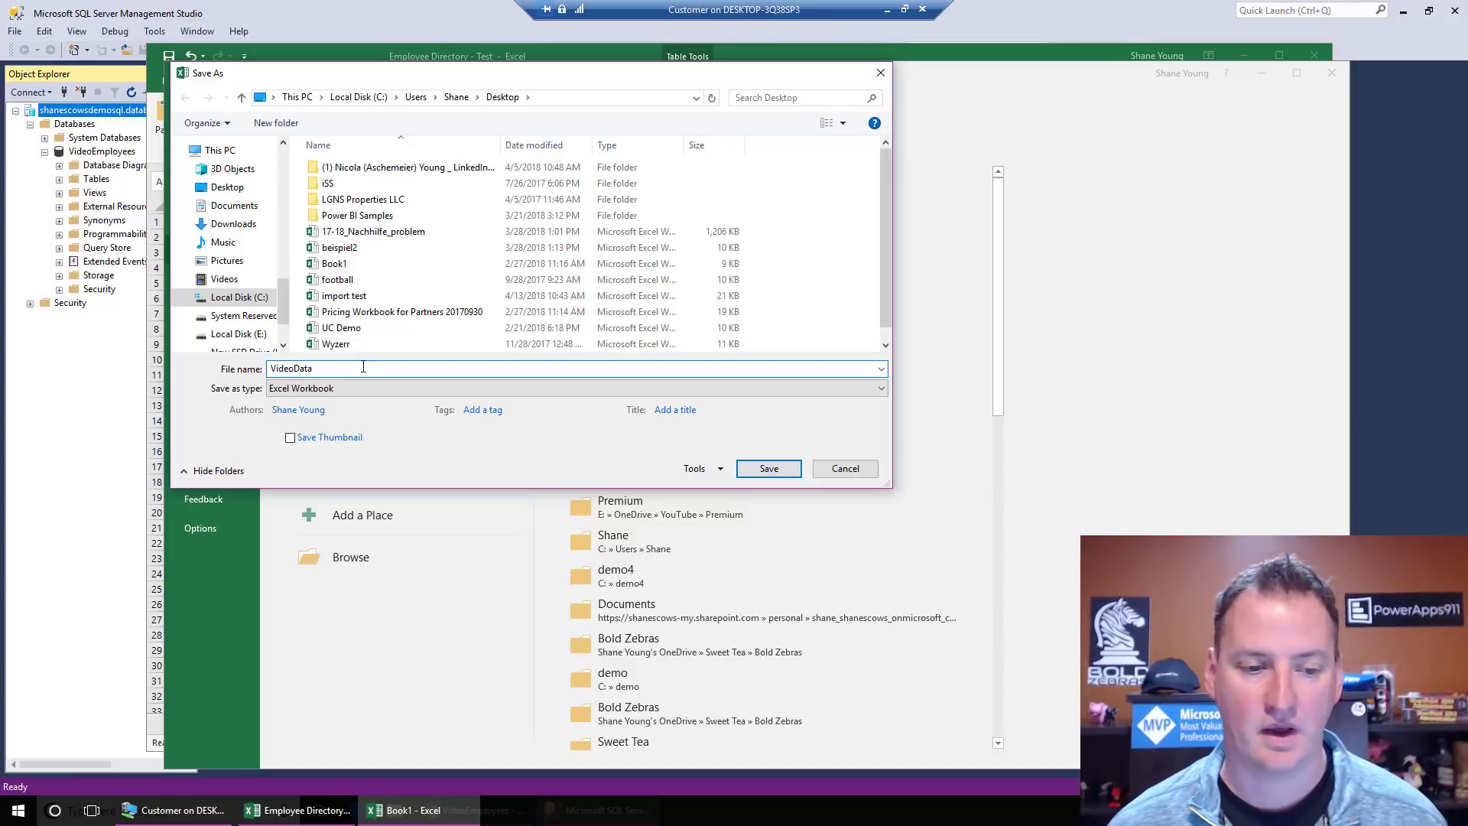
pyautogui.click(365, 388)
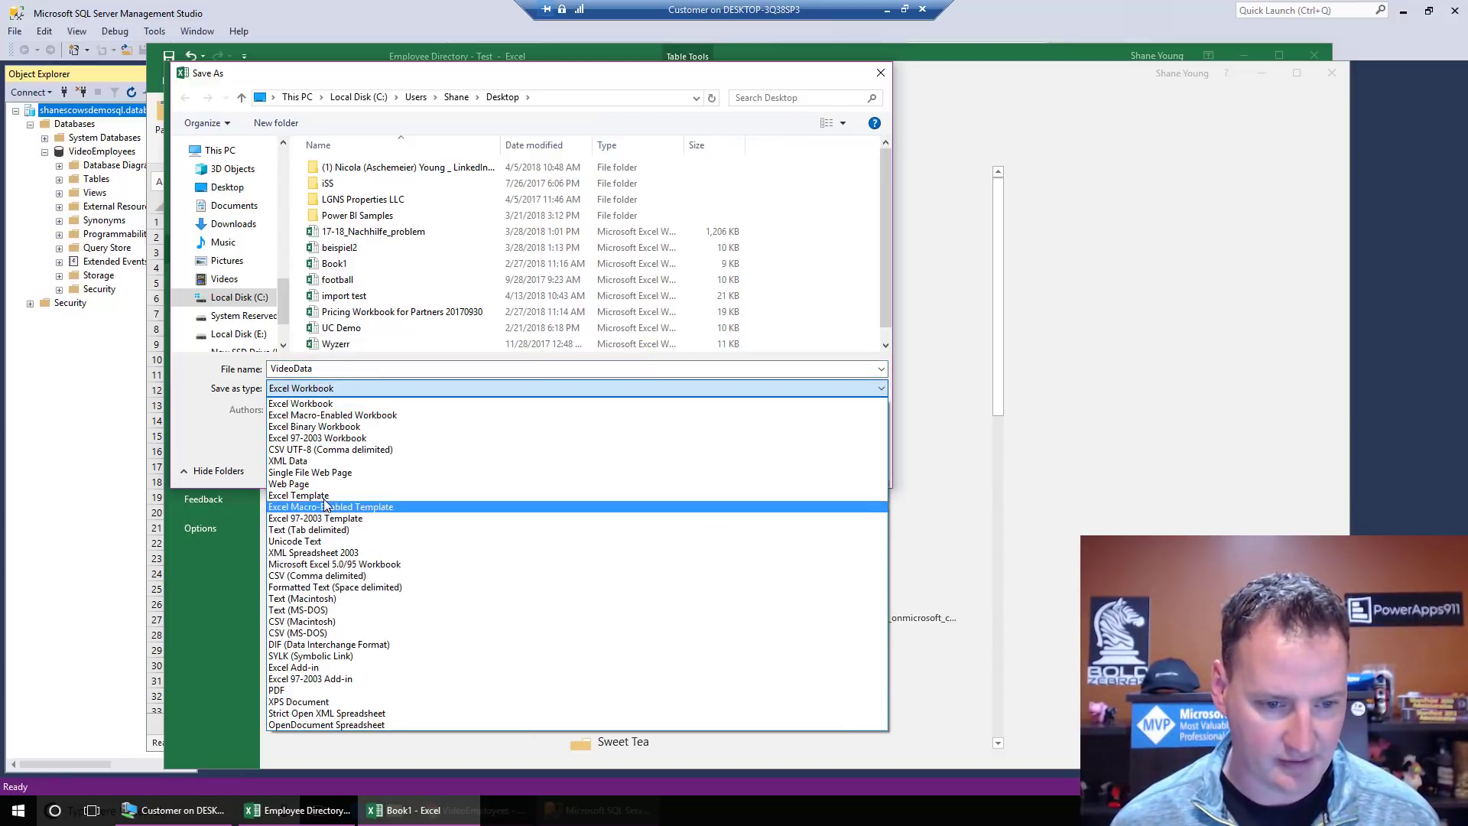
pyautogui.click(384, 579)
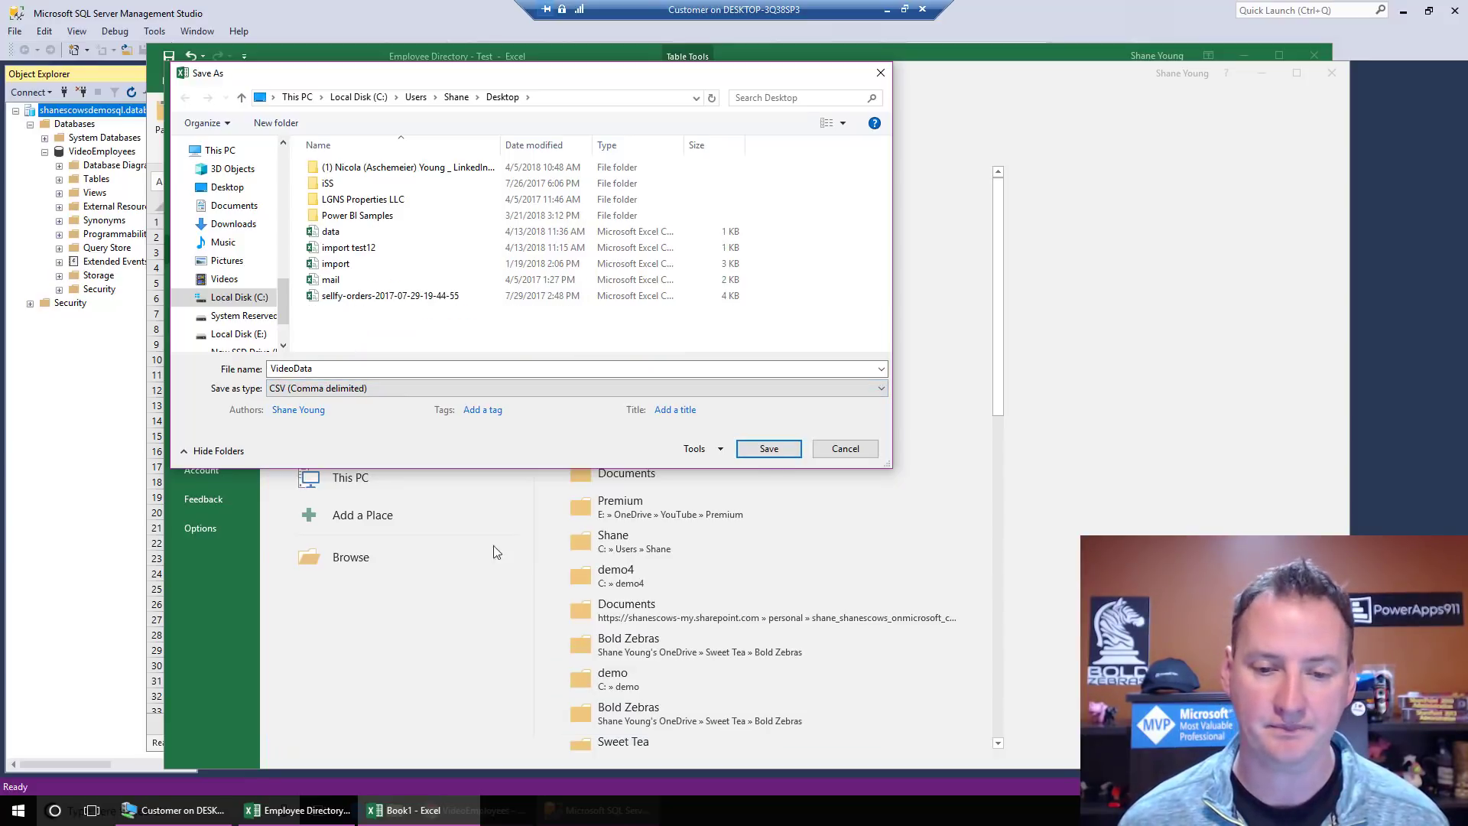
pyautogui.click(769, 450)
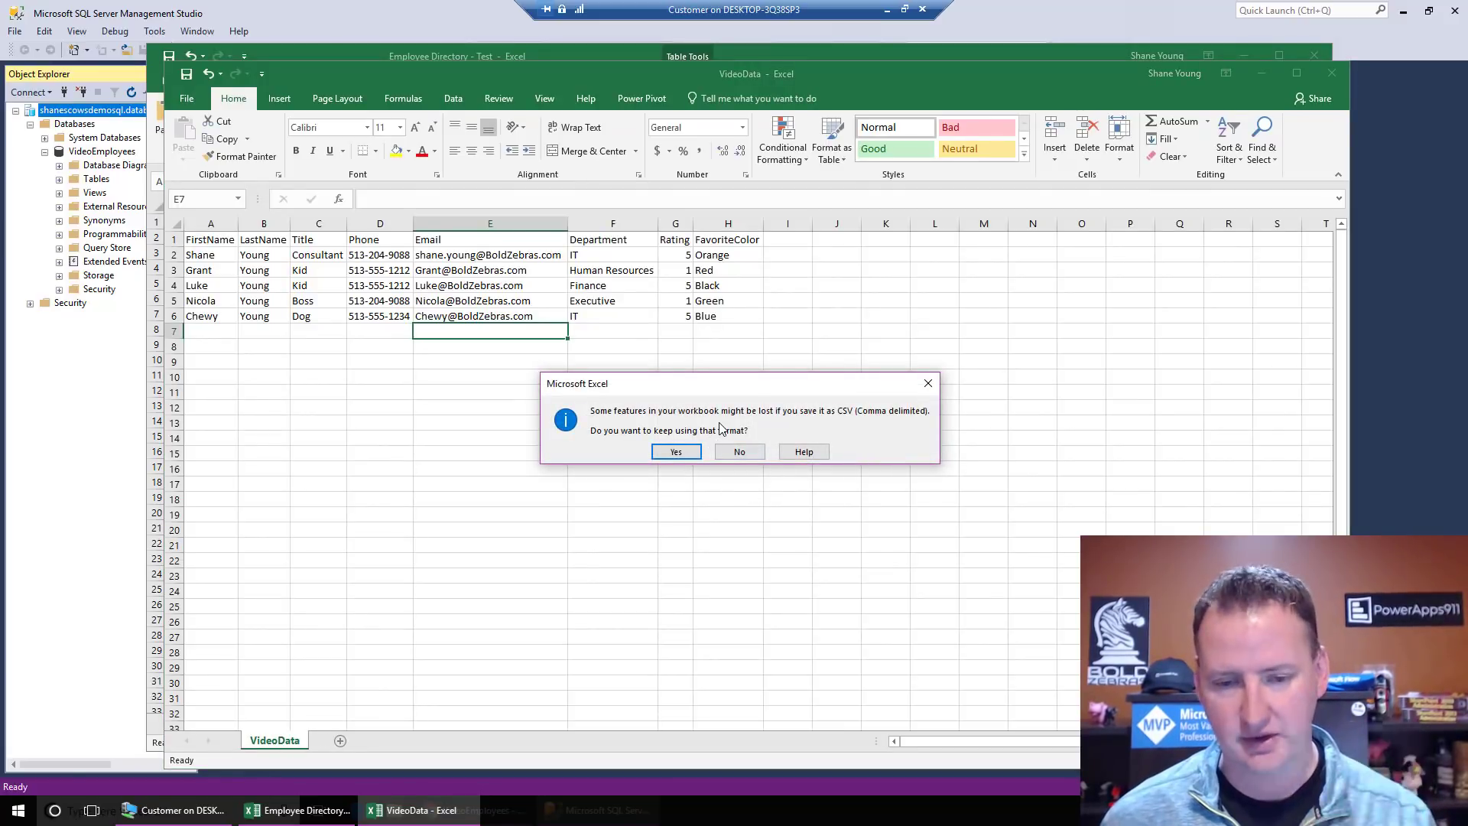
pyautogui.click(676, 452)
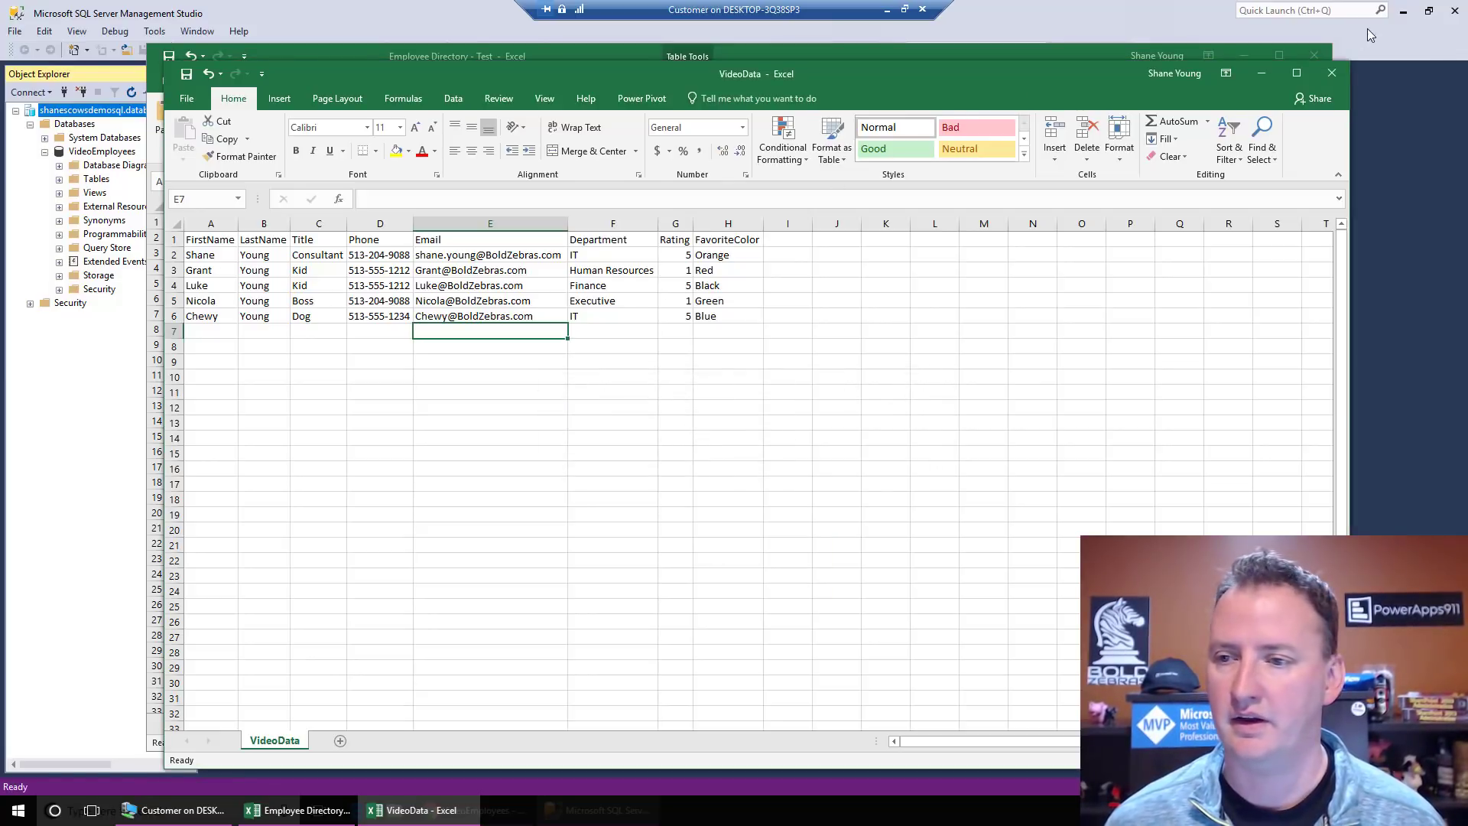
pyautogui.click(1331, 74)
# Step: Close Employee Directory without saving, minimize SSMS and the browser, and paste VideoData.csv onto the desktop
pyautogui.click(1315, 56)
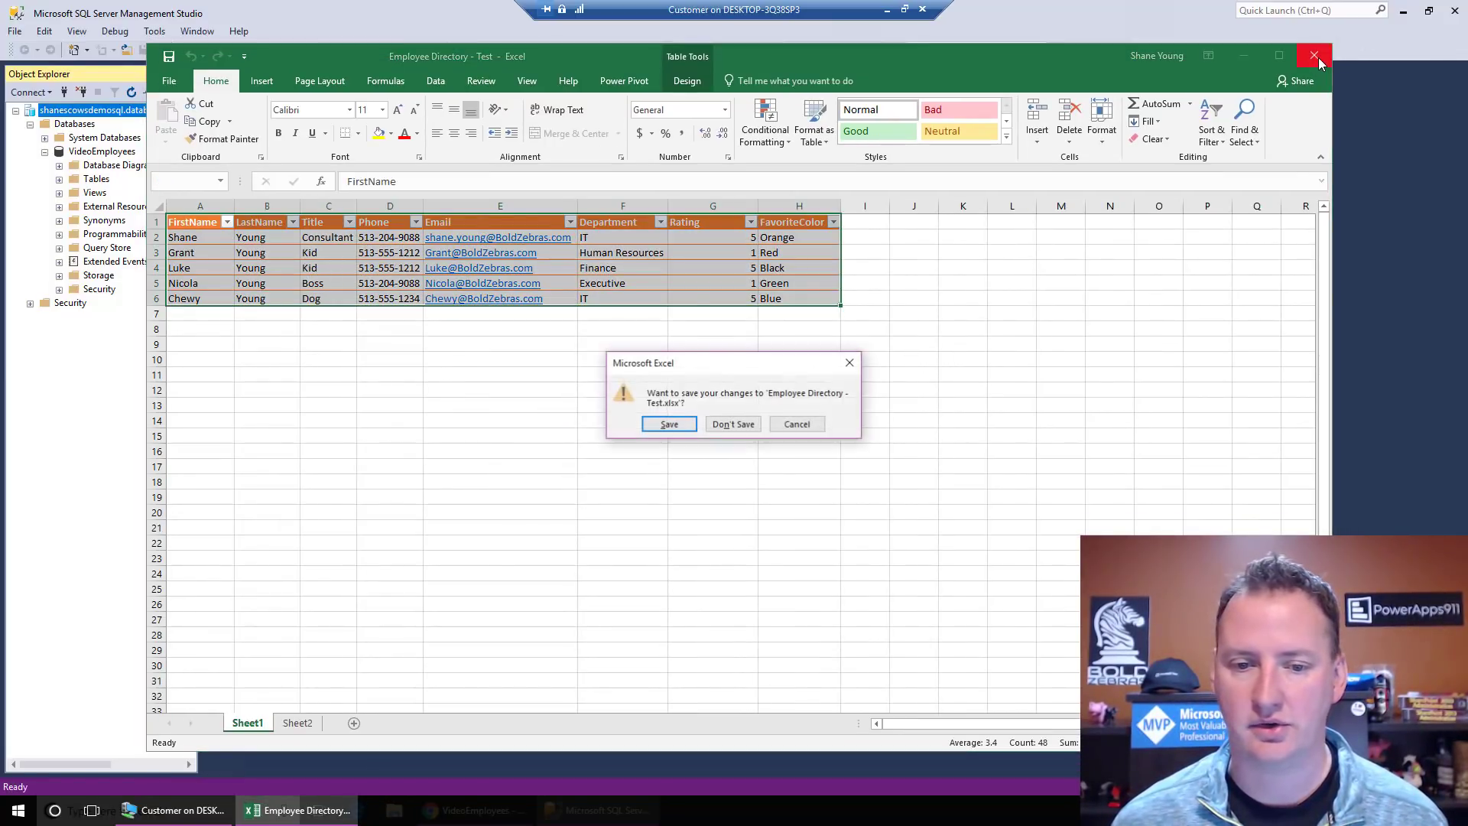
pyautogui.click(736, 425)
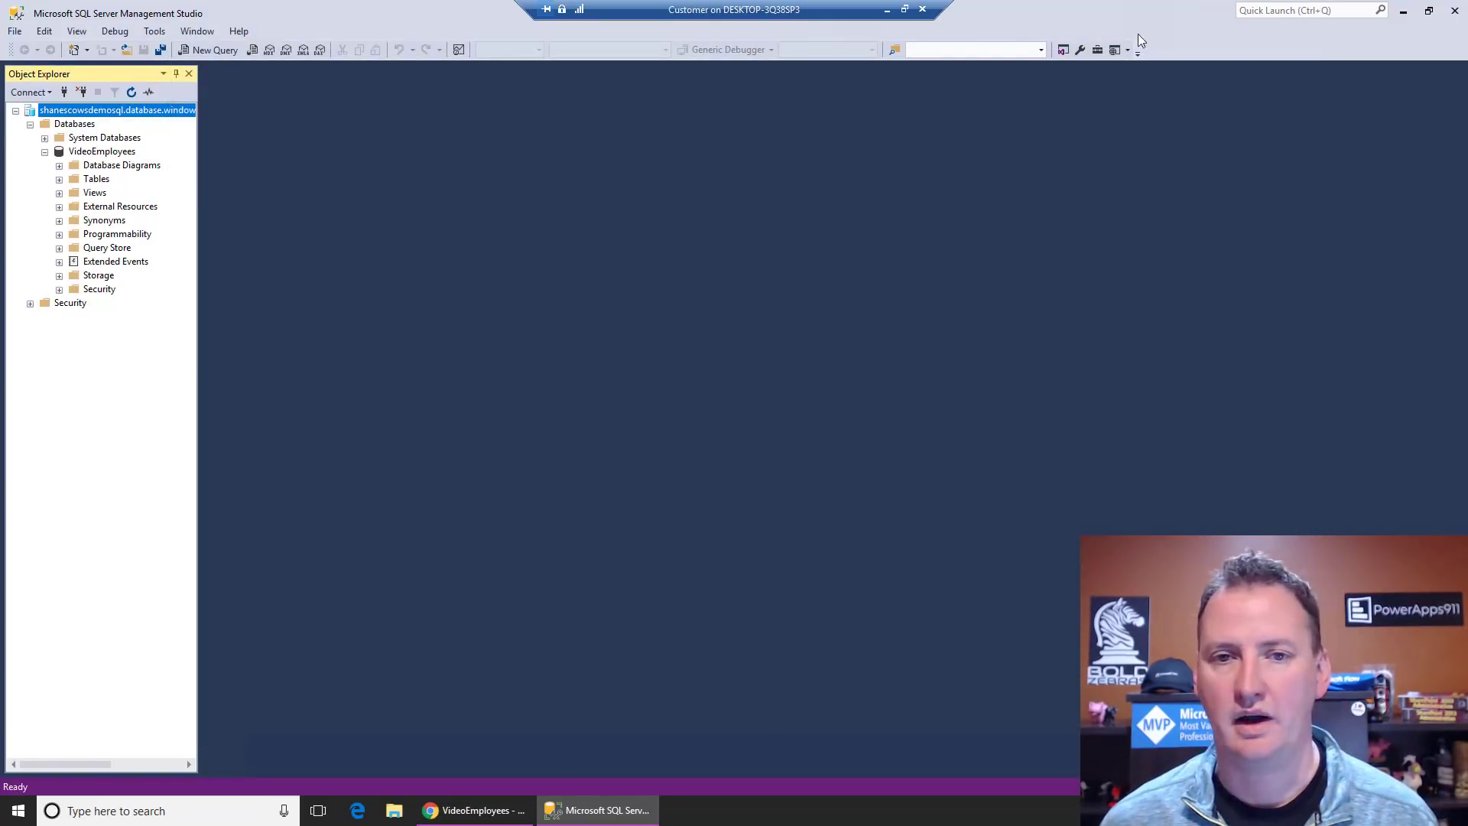
pyautogui.click(1405, 13)
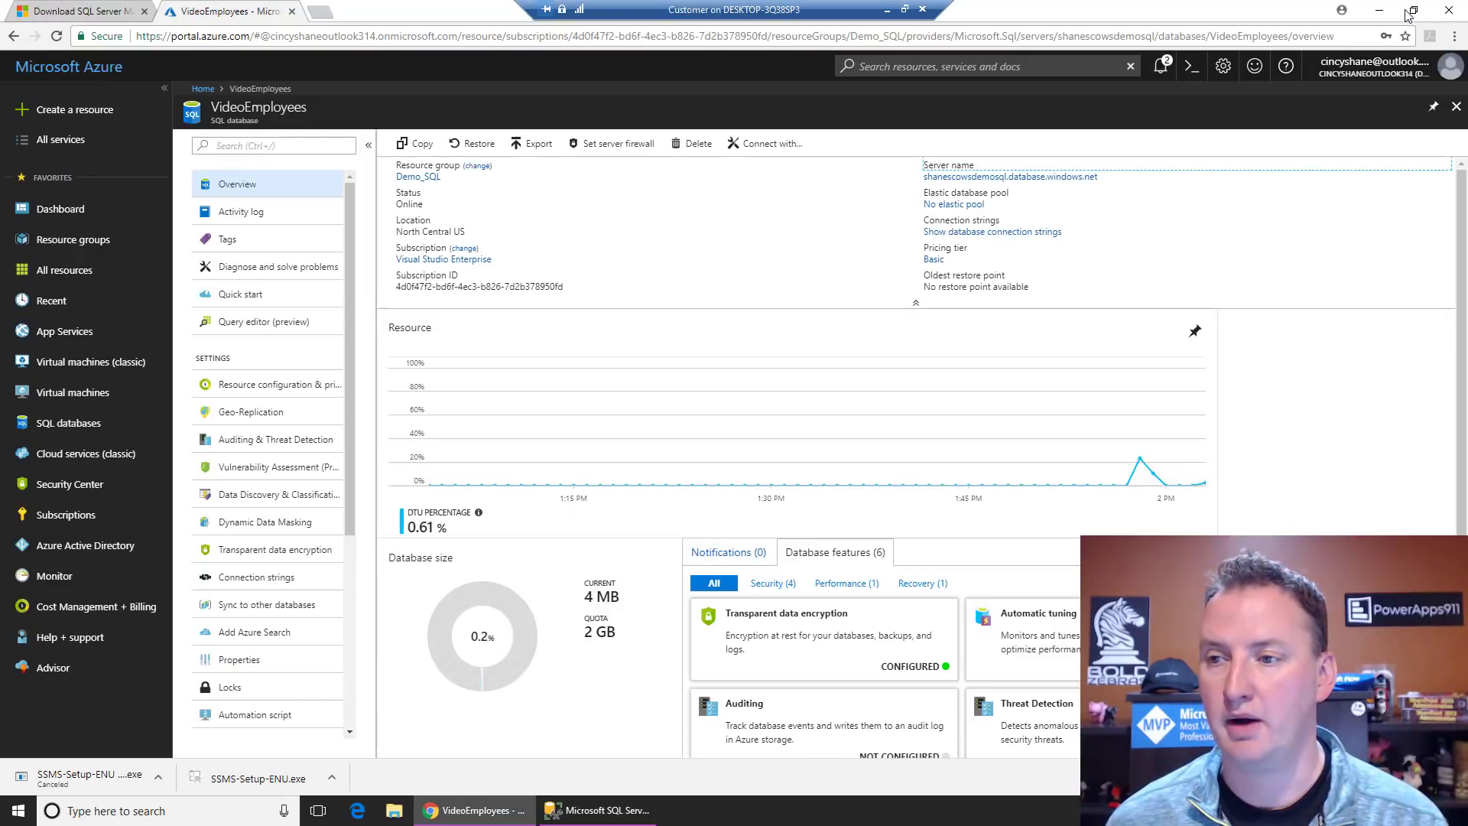
pyautogui.click(1385, 16)
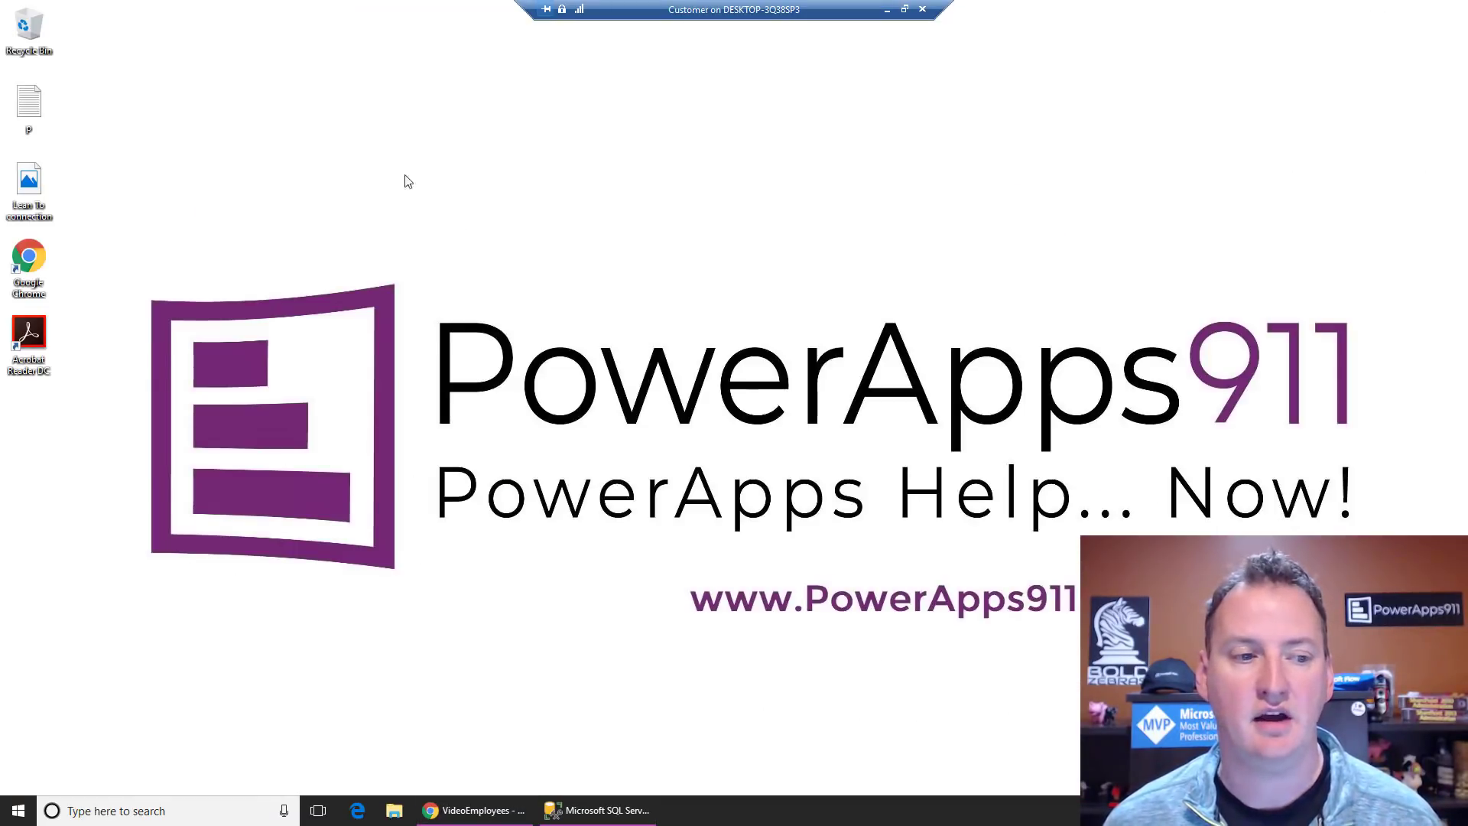
pyautogui.rightClick(281, 171)
pyautogui.click(334, 239)
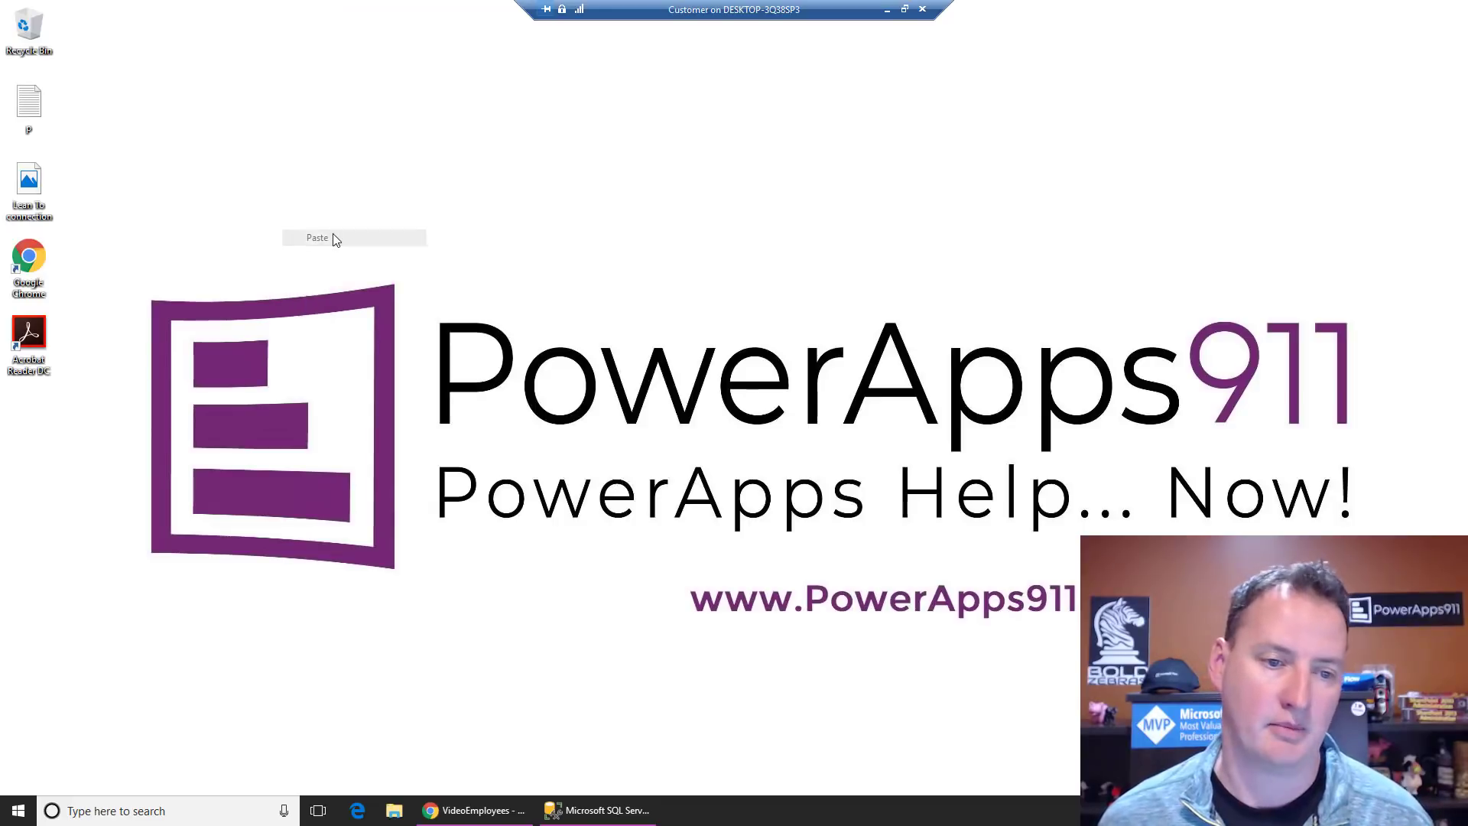
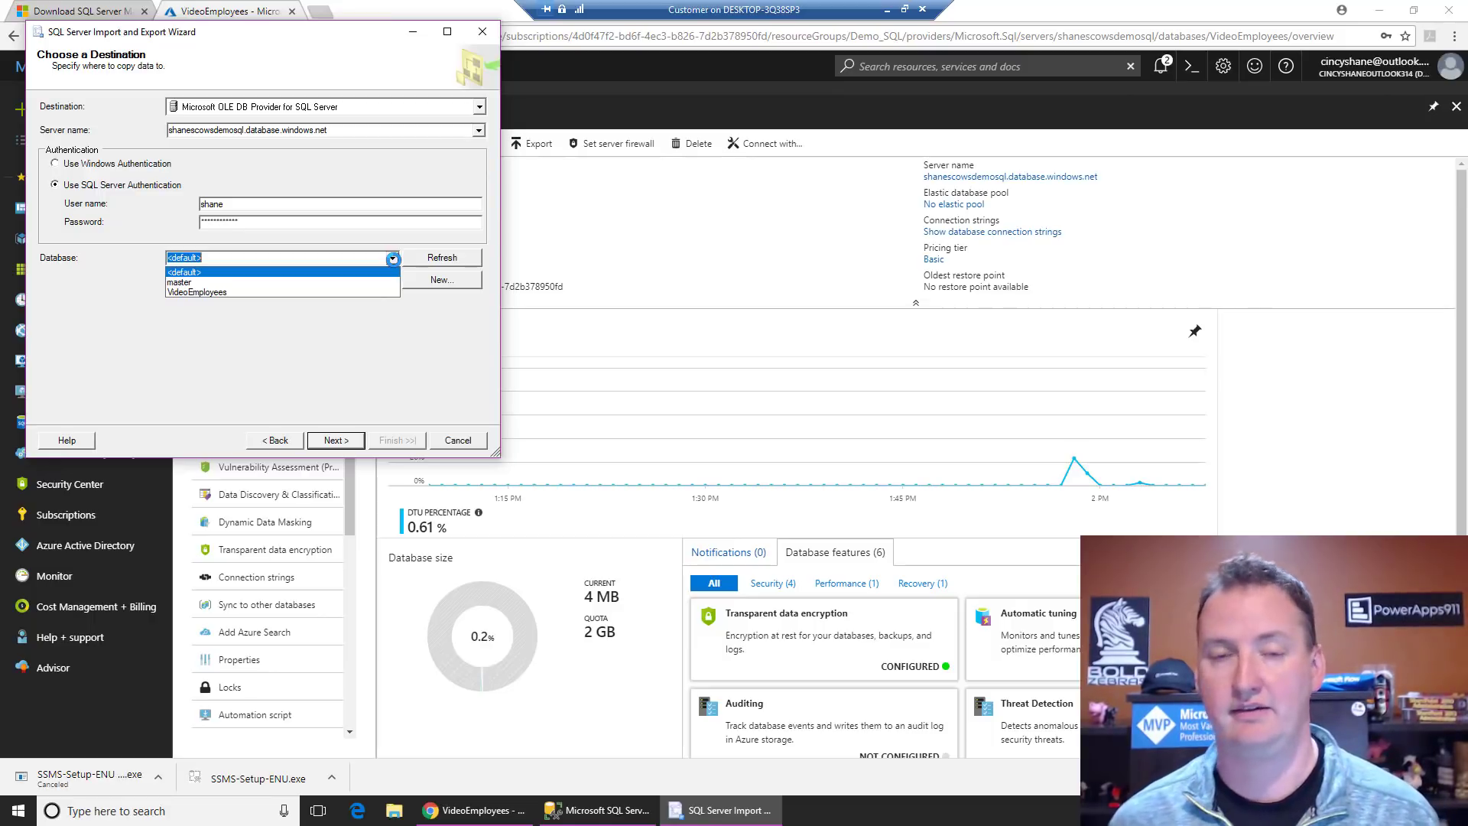
# Step: Set VideoEmployees as the destination database and review VideoData.csv's column mappings without changes
pyautogui.click(313, 293)
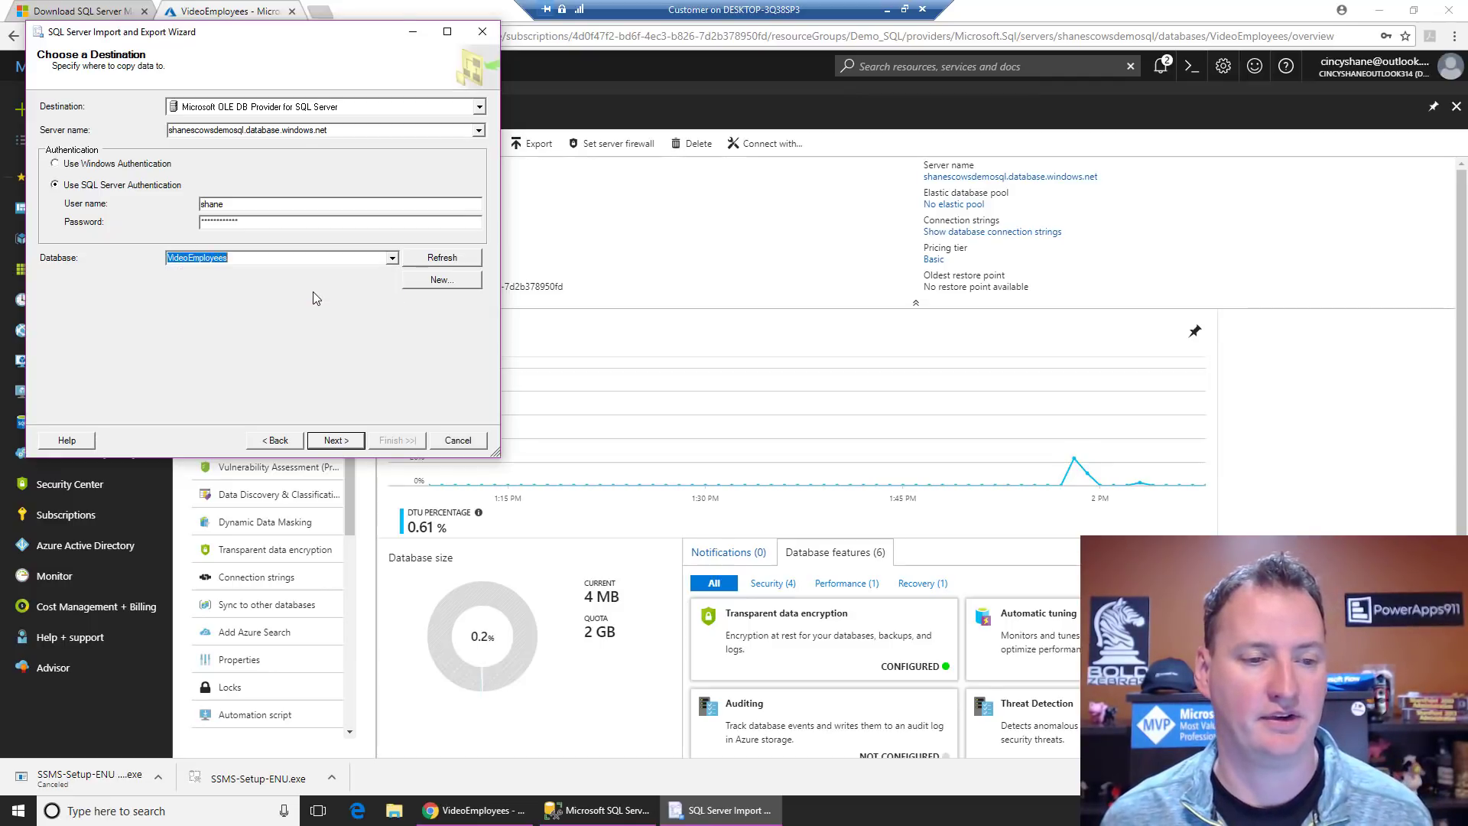
pyautogui.click(348, 442)
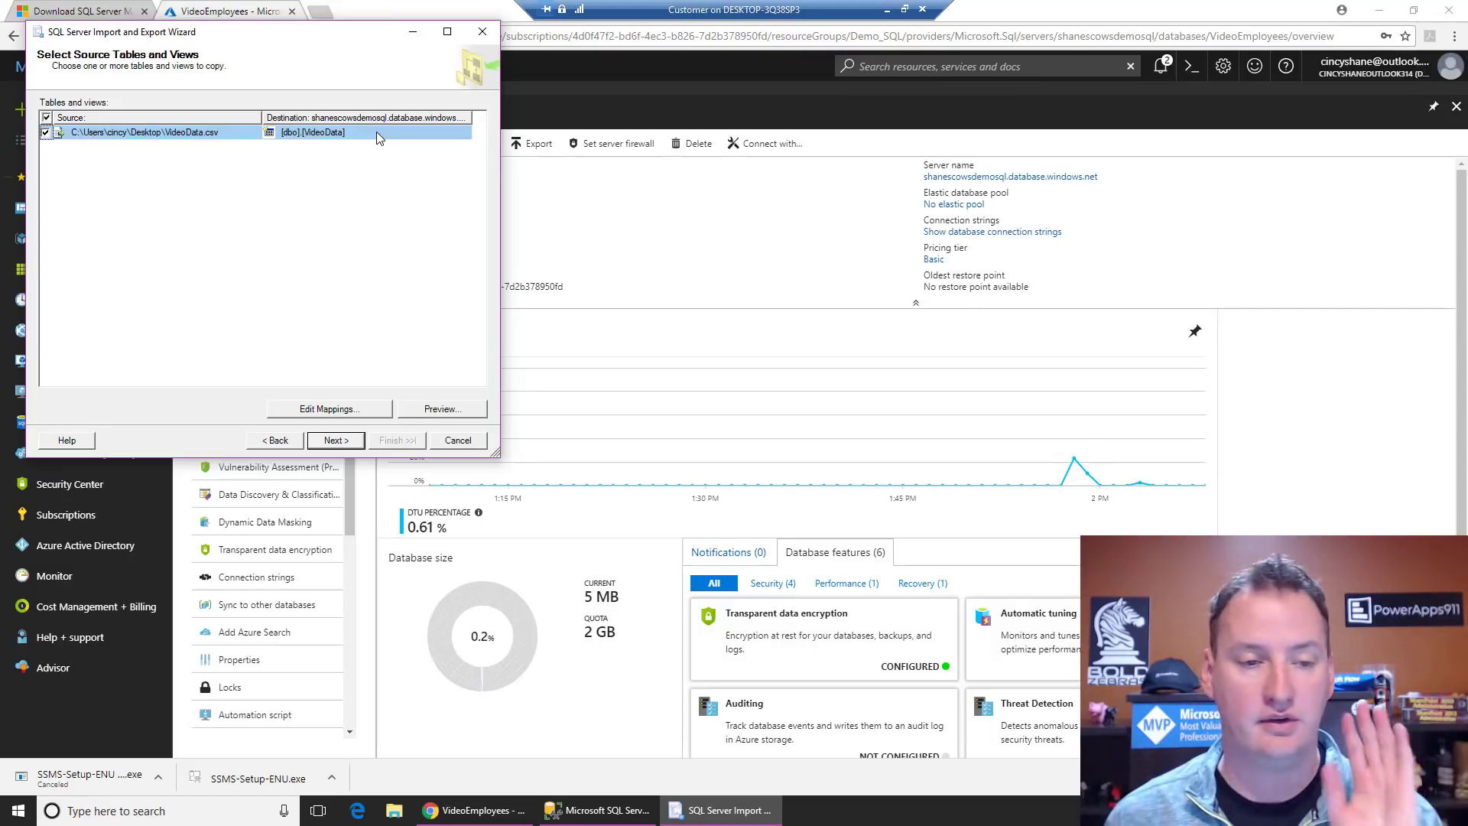
pyautogui.click(357, 412)
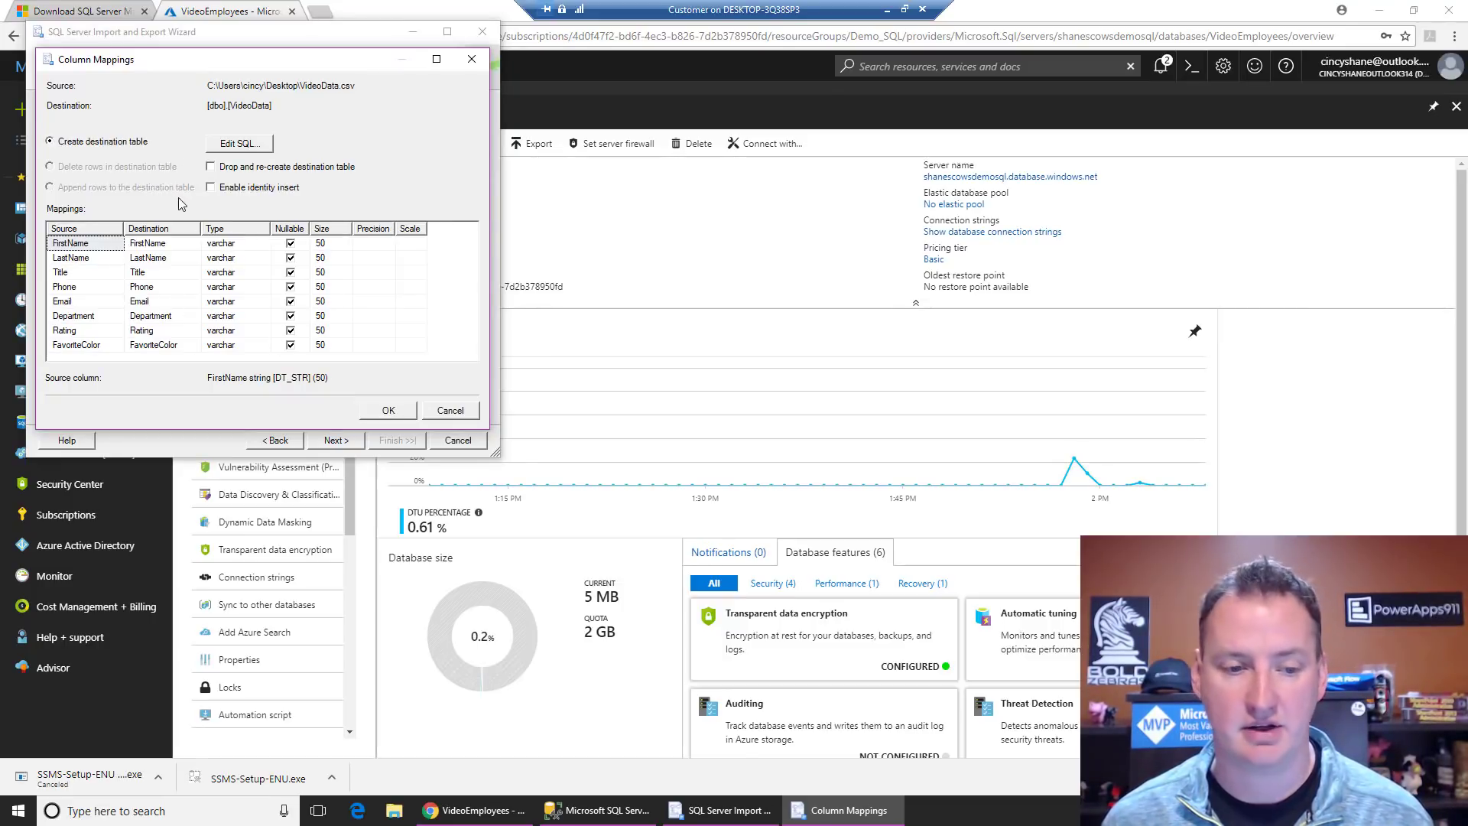
pyautogui.click(449, 413)
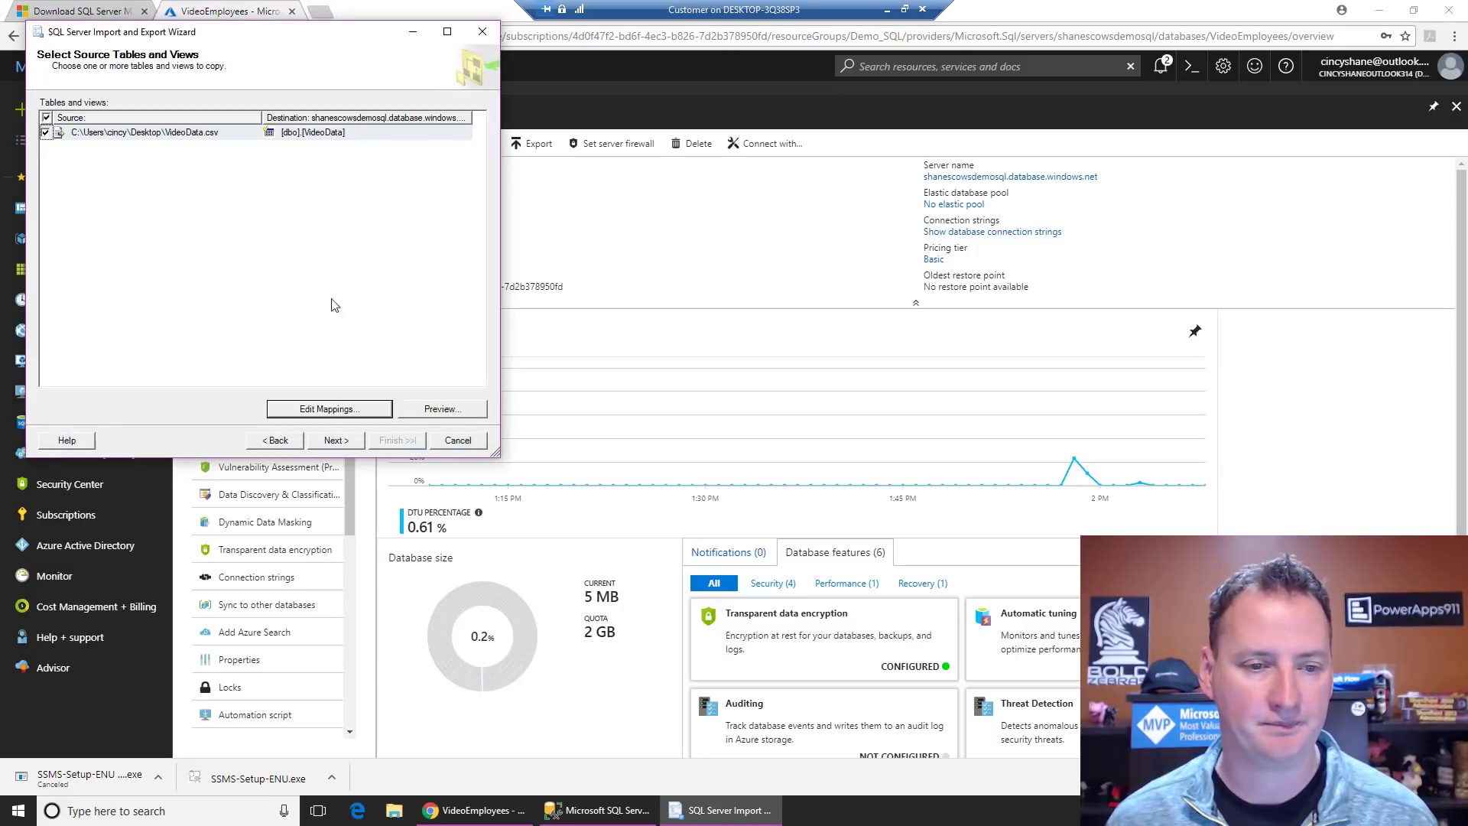
# Step: Preview VideoData.csv's sample rows, then advance through Save and Run Package to the summary
pyautogui.click(433, 416)
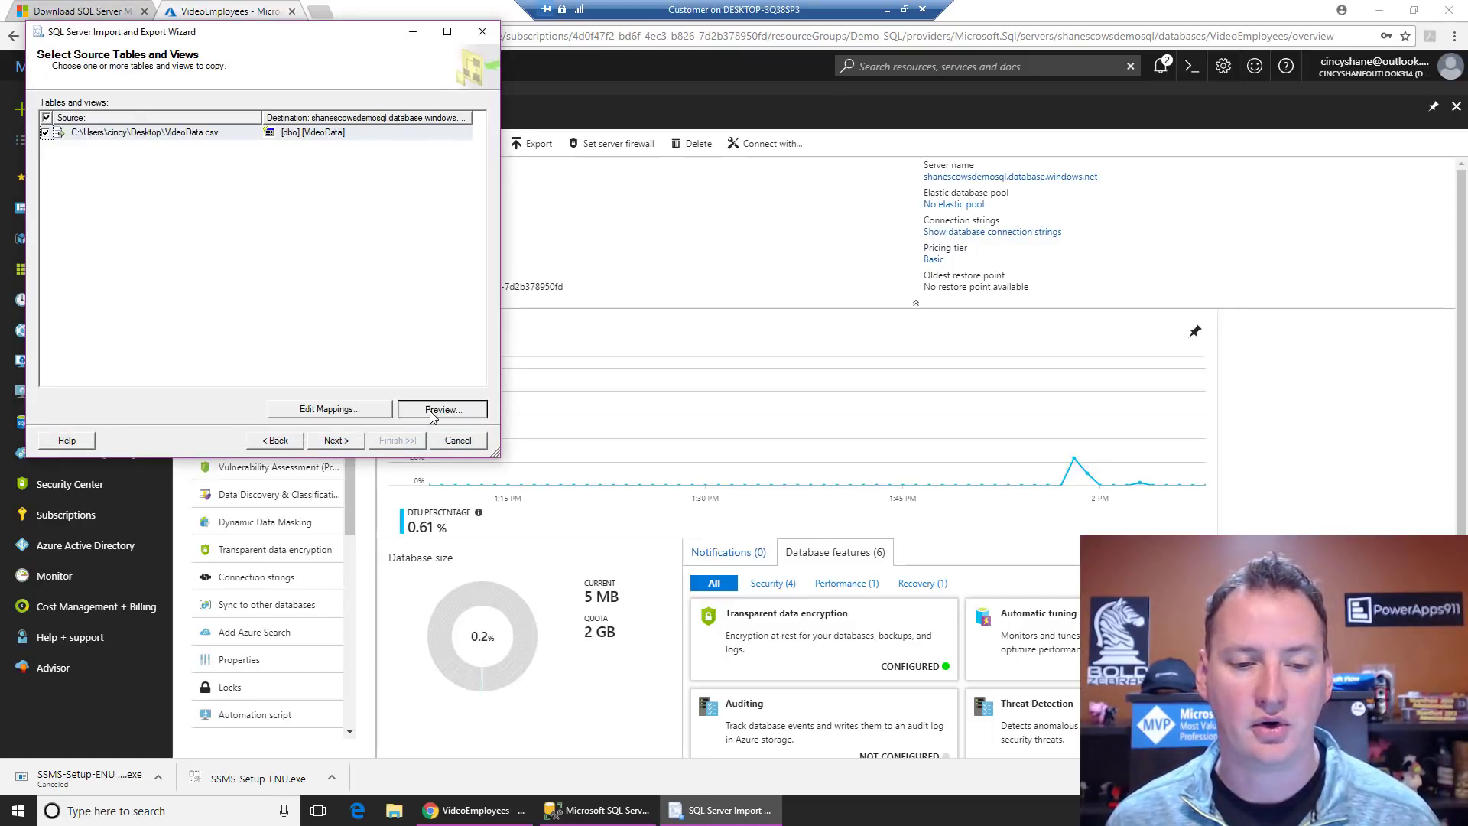
pyautogui.moveTo(202, 329)
pyautogui.mouseDown()
pyautogui.moveTo(315, 329)
pyautogui.moveTo(202, 328)
pyautogui.mouseUp()
pyautogui.click(357, 358)
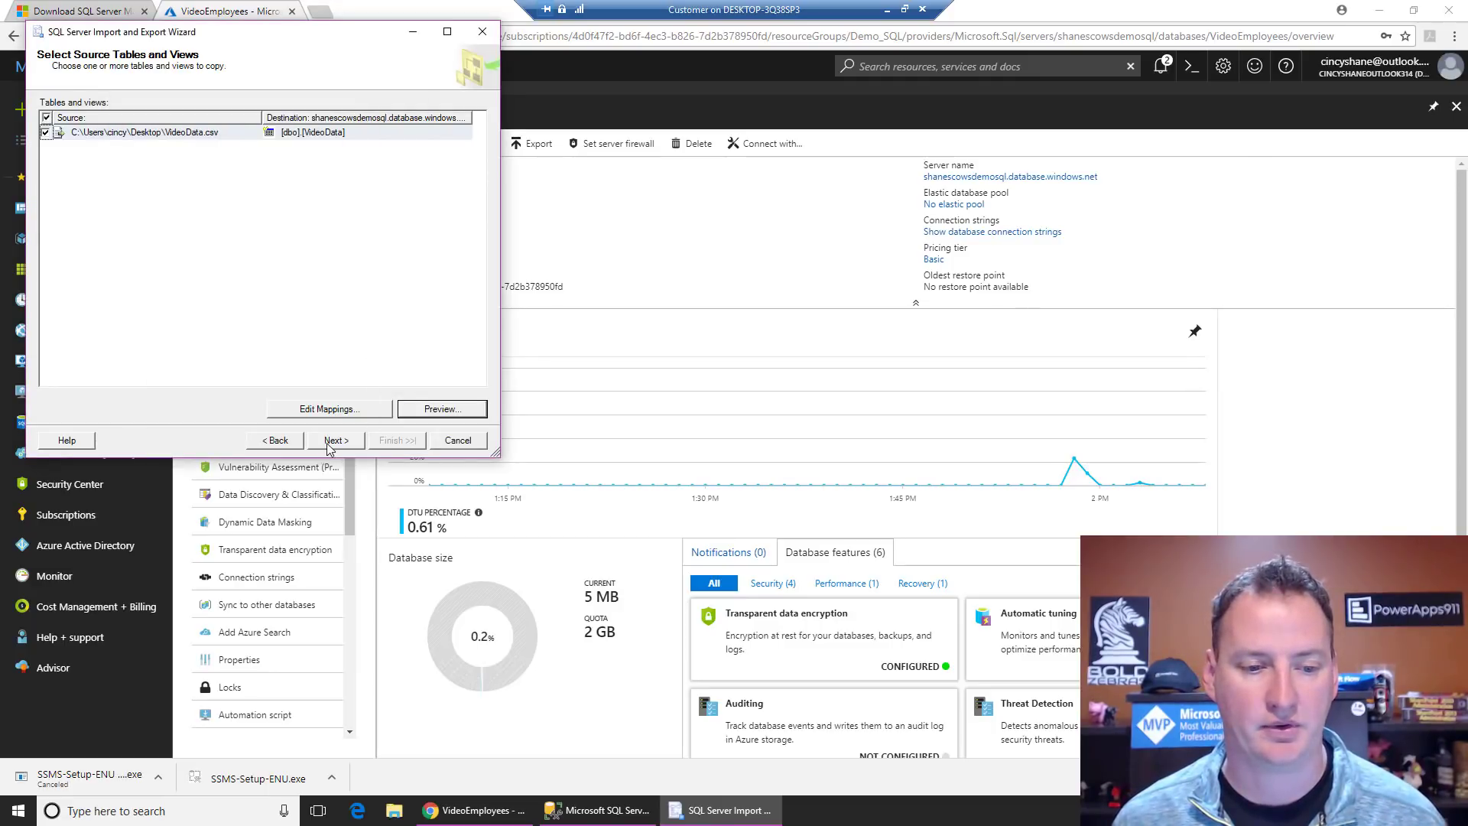
pyautogui.click(335, 440)
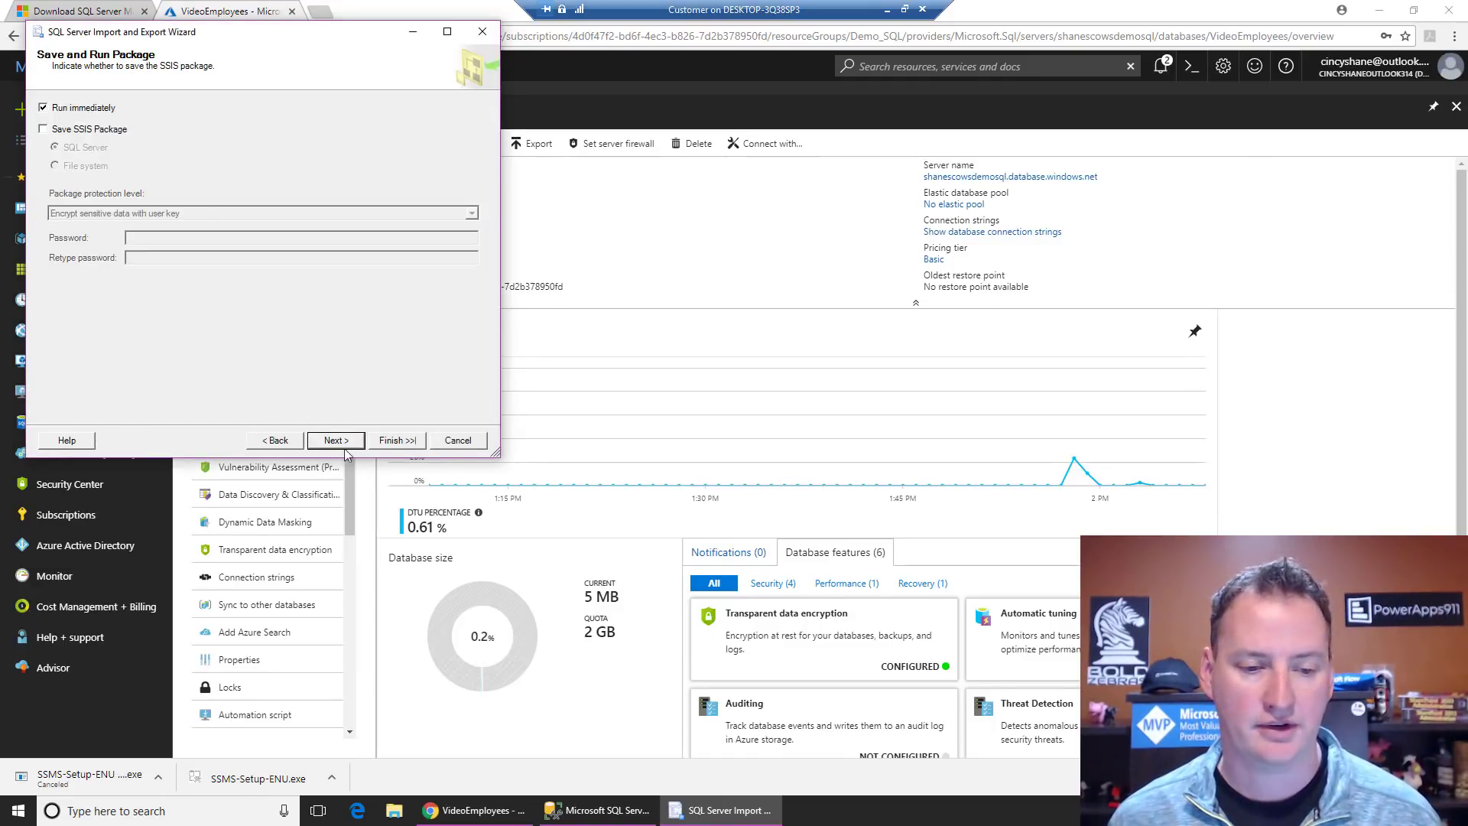
pyautogui.click(335, 440)
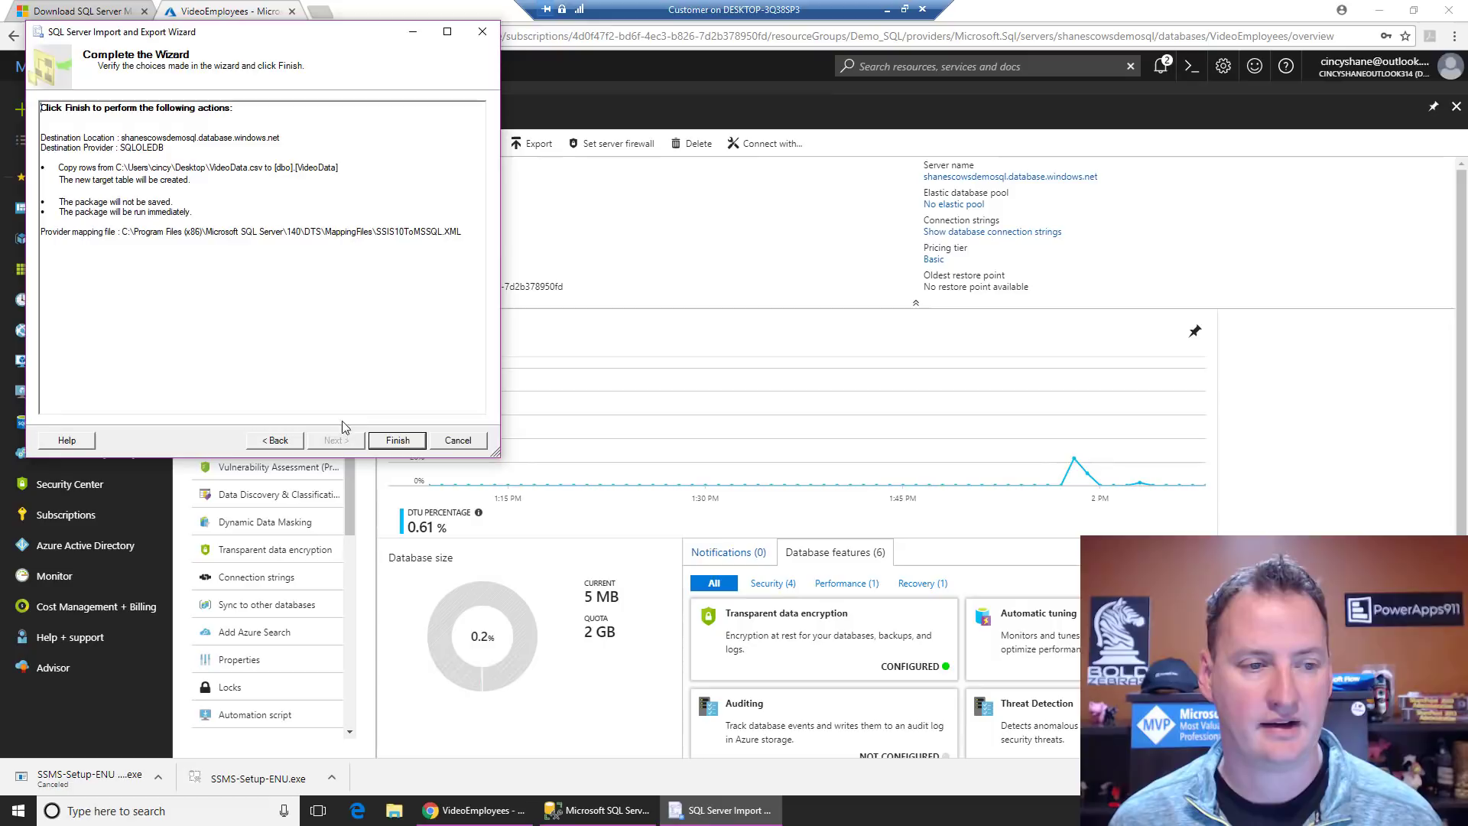
# Step: Finish the wizard so 5 rows copy into [dbo].[VideoData], then close it
pyautogui.click(407, 443)
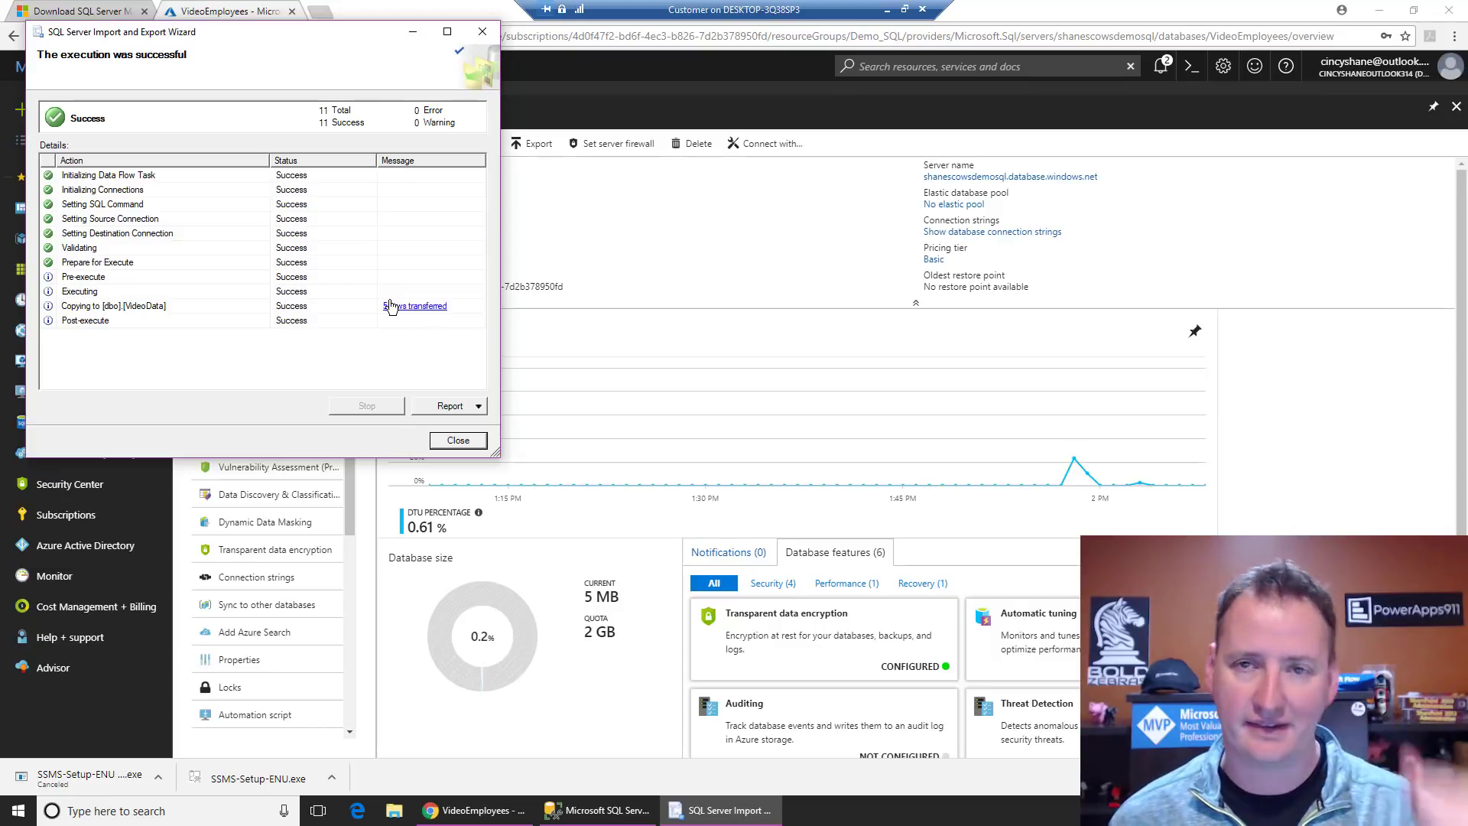
pyautogui.click(442, 441)
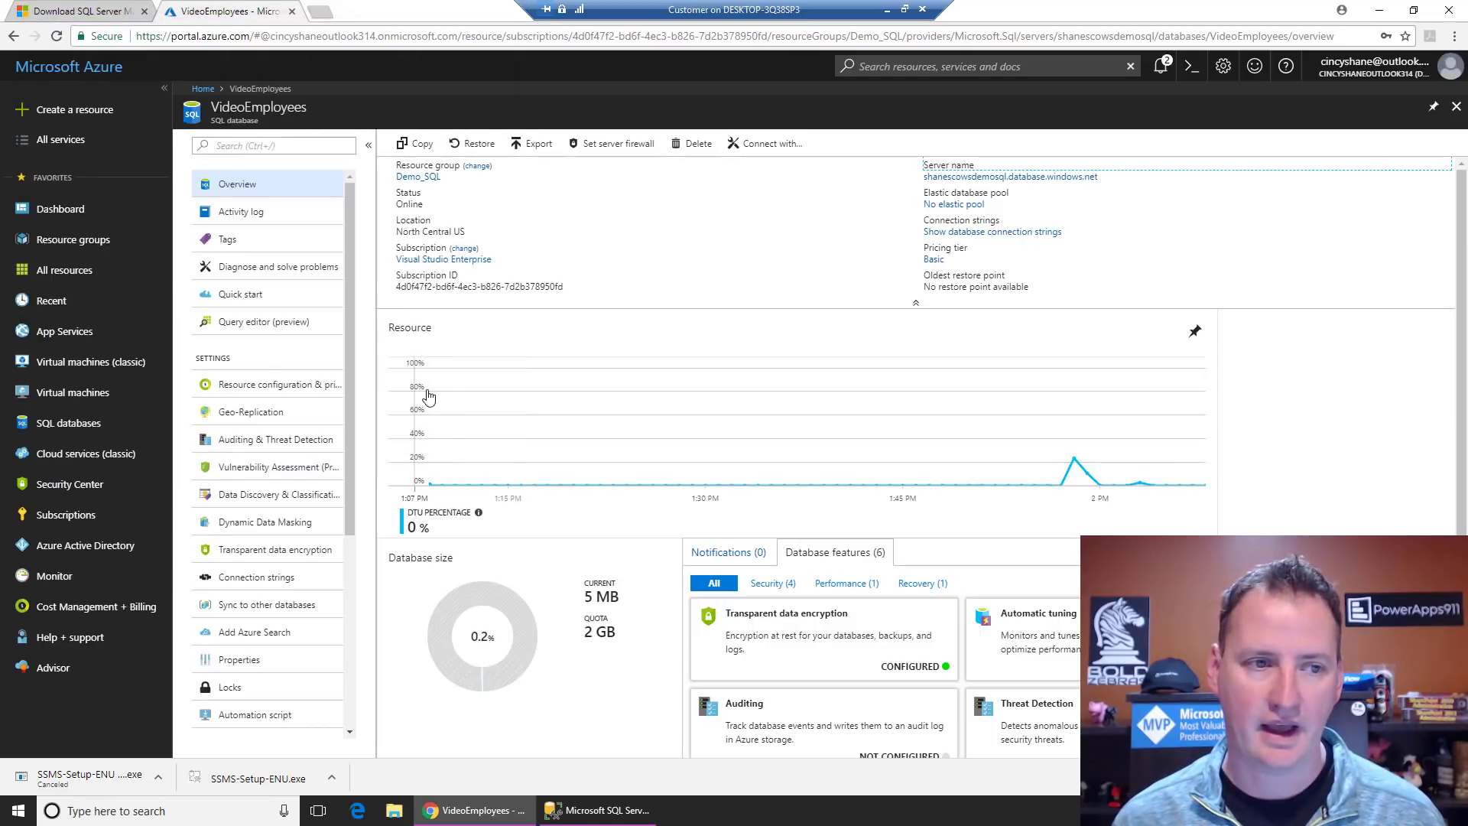
# Step: Bring Management Studio forward and run Select Top 1000 Rows on VideoEmployees' dbo.VideoData
pyautogui.click(1379, 10)
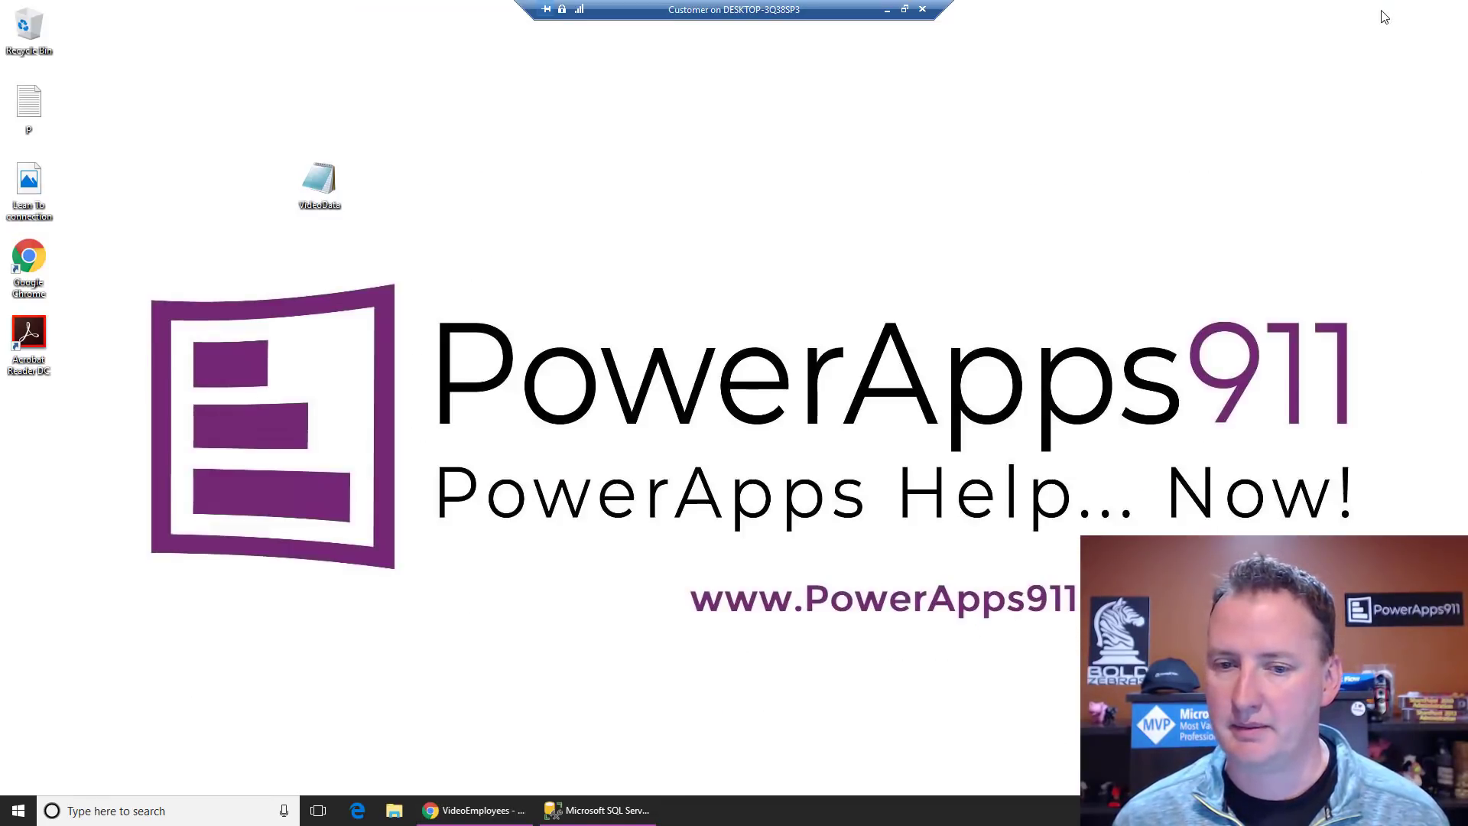
pyautogui.click(594, 812)
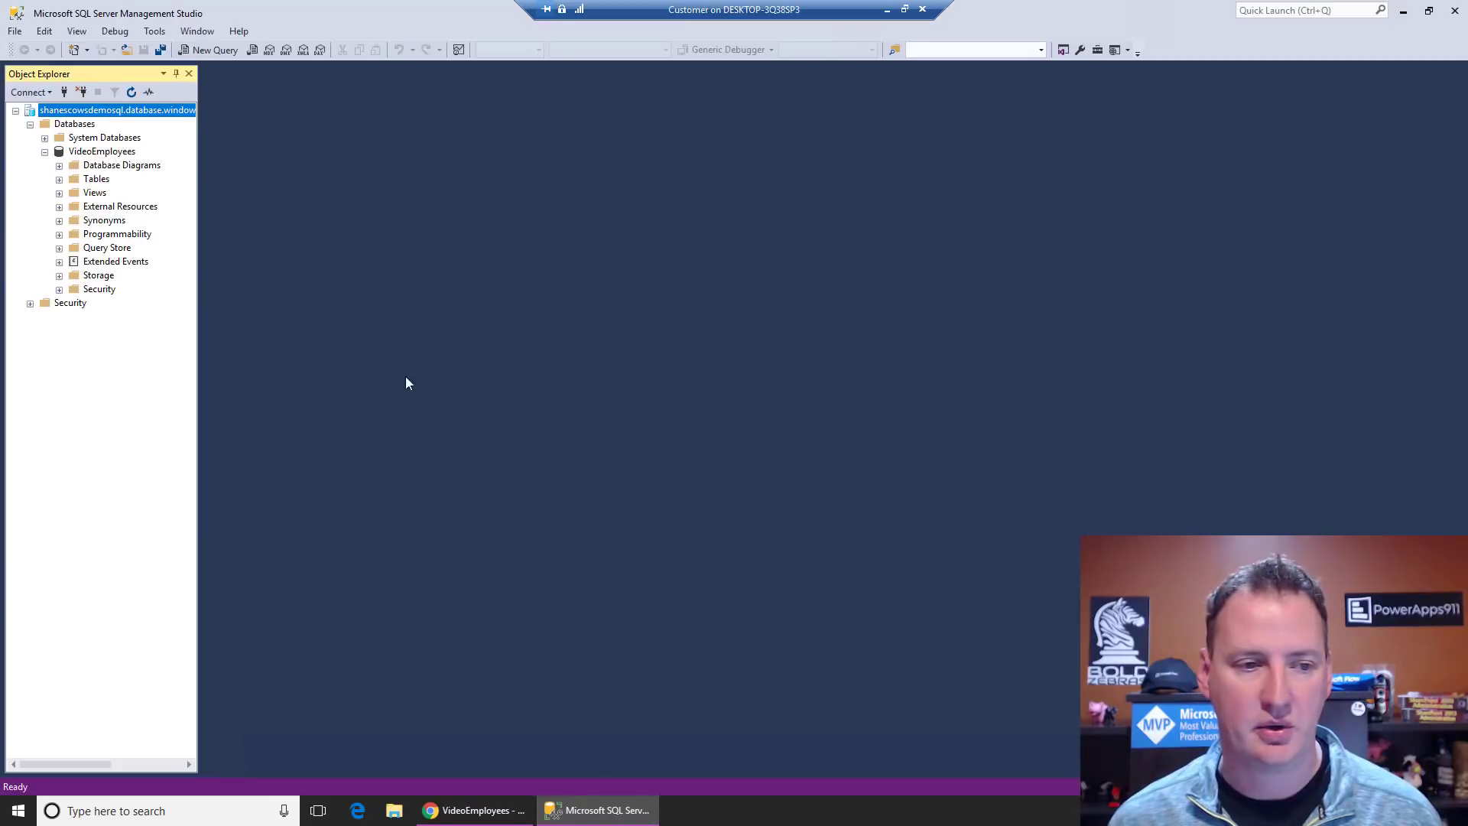
pyautogui.doubleClick(93, 180)
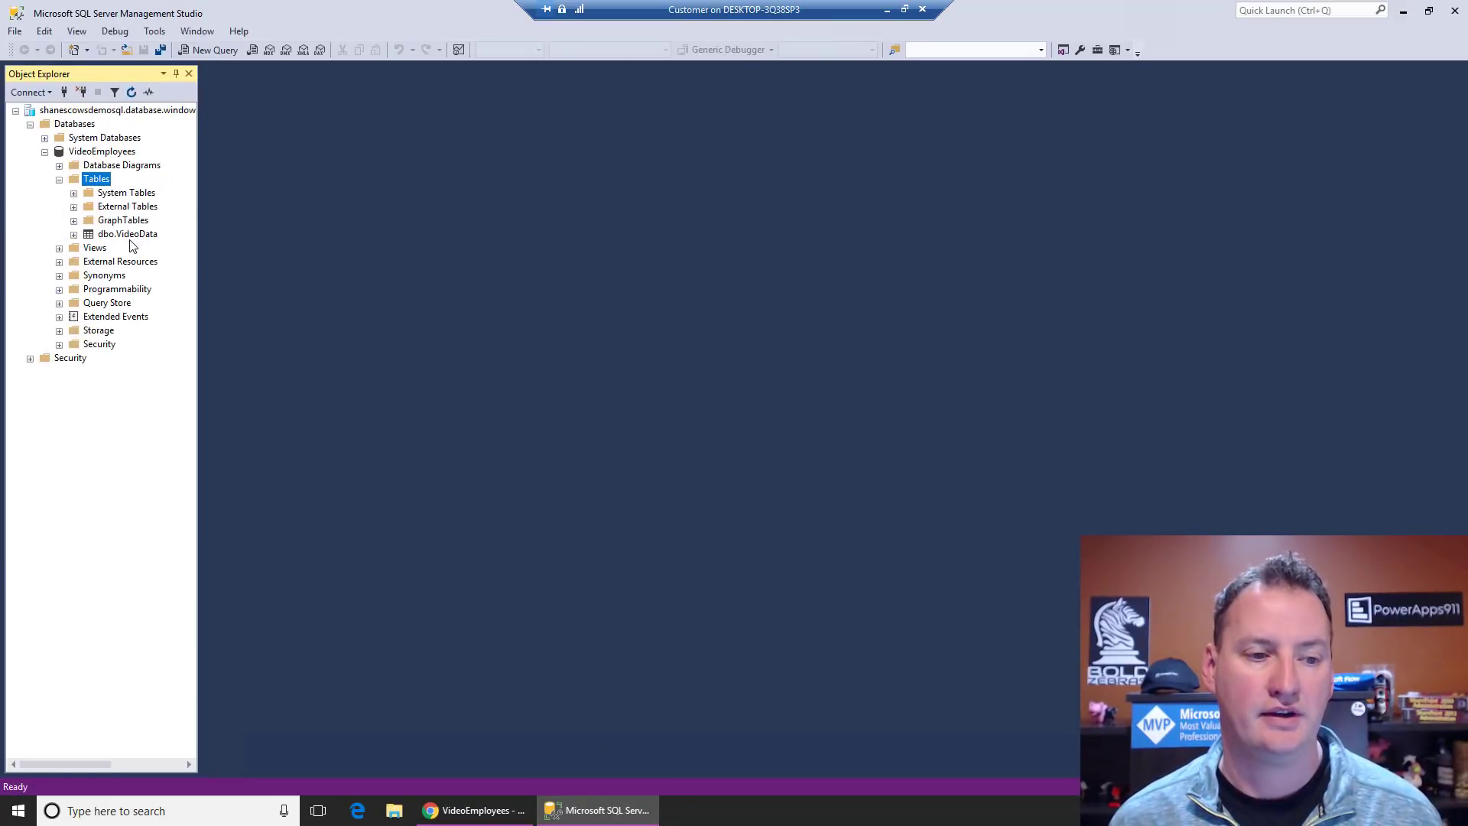
pyautogui.click(128, 235)
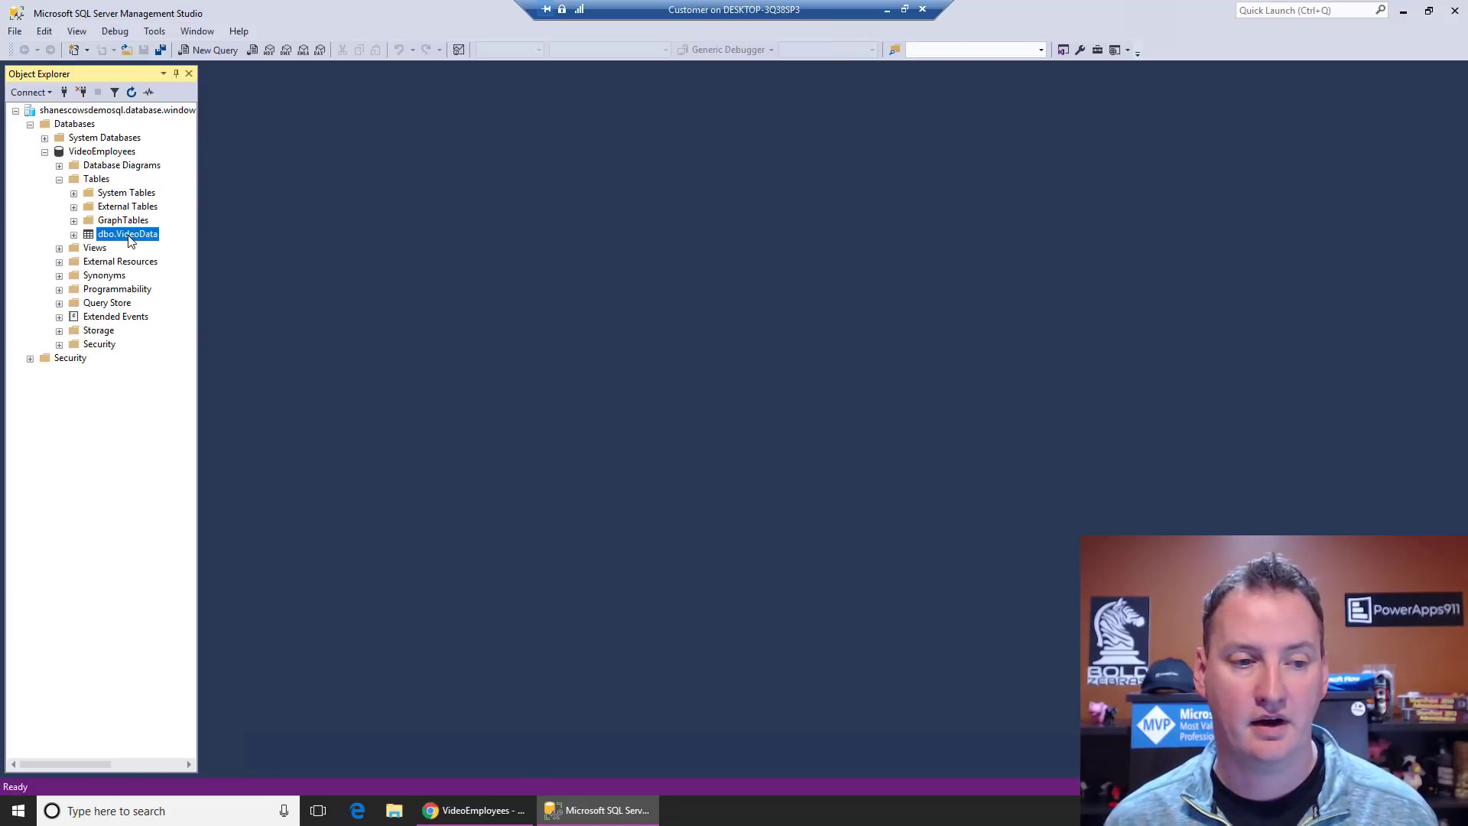
pyautogui.rightClick(128, 239)
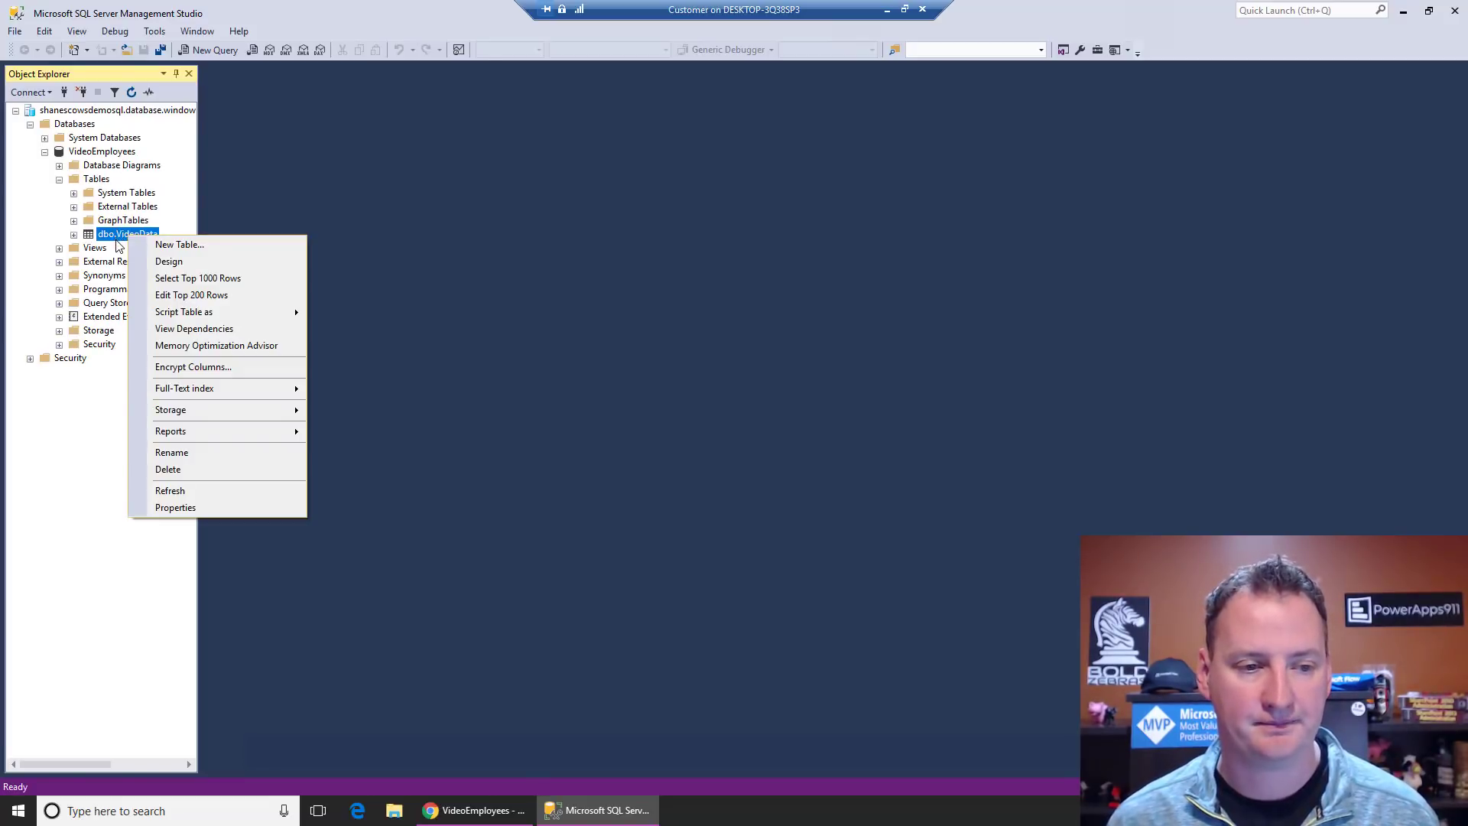
pyautogui.click(202, 281)
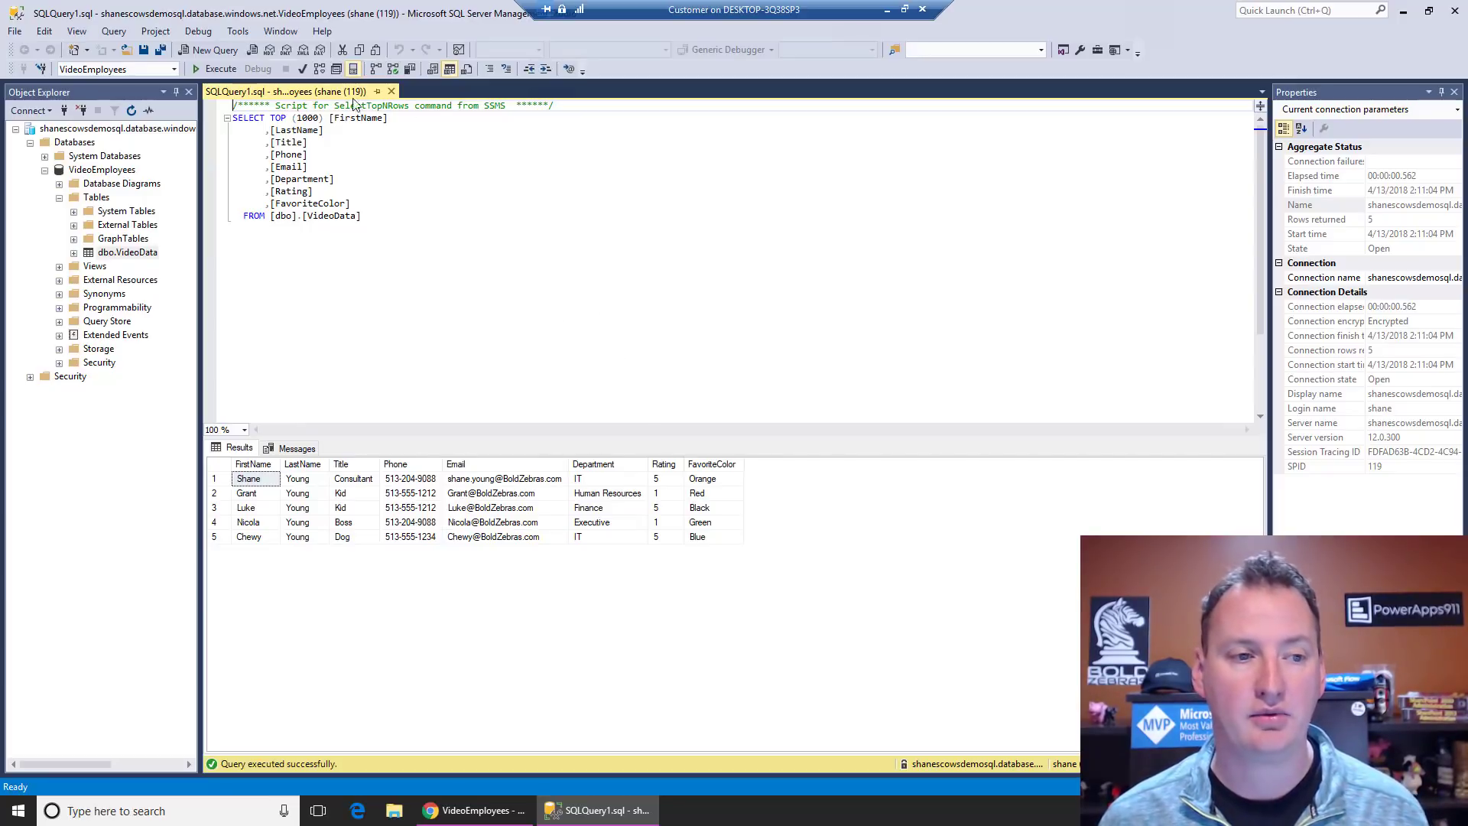
# Step: Open a new query window against the VideoEmployees database
pyautogui.rightClick(140, 255)
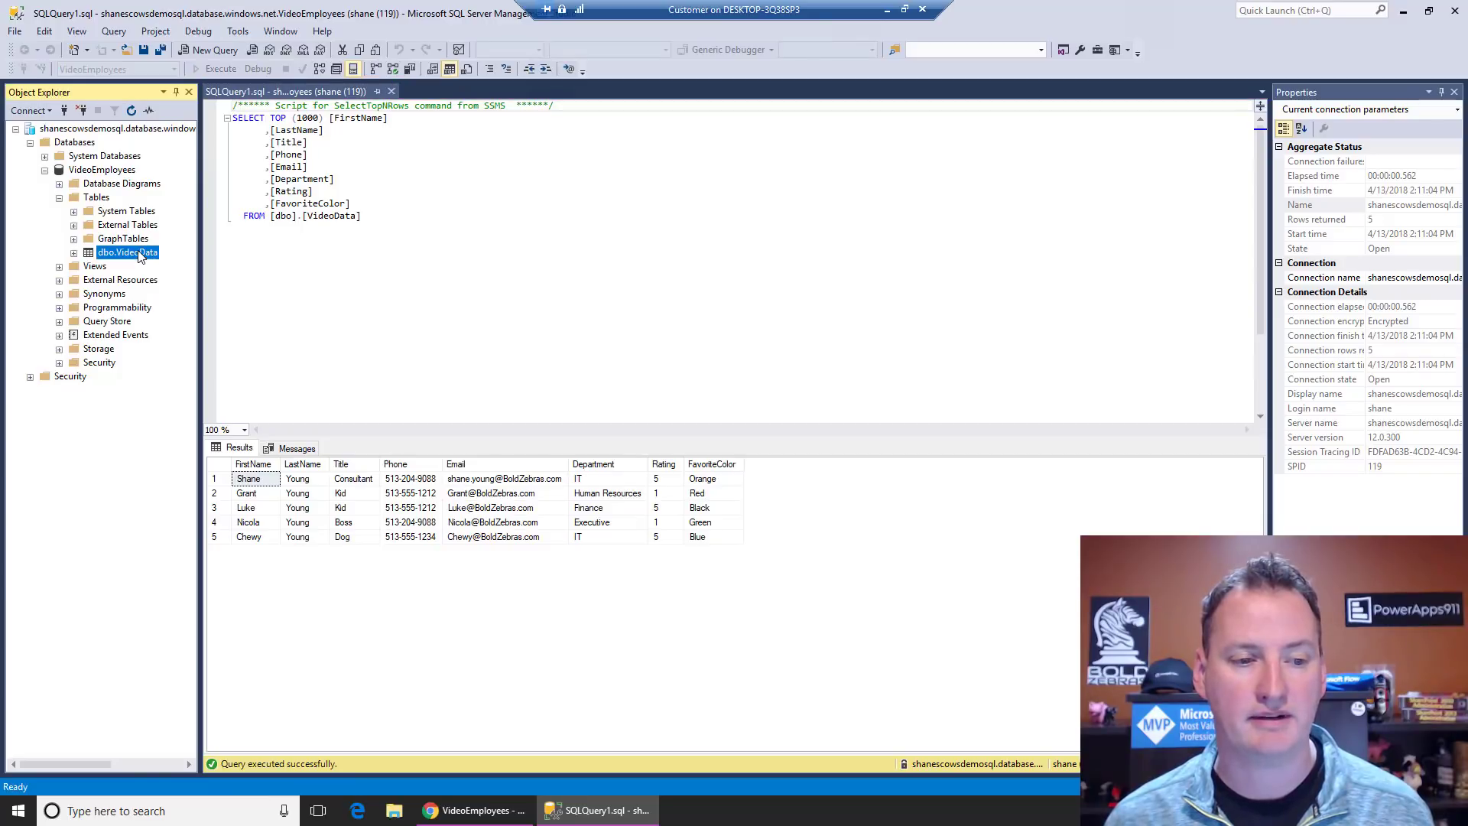
pyautogui.click(114, 171)
pyautogui.rightClick(114, 174)
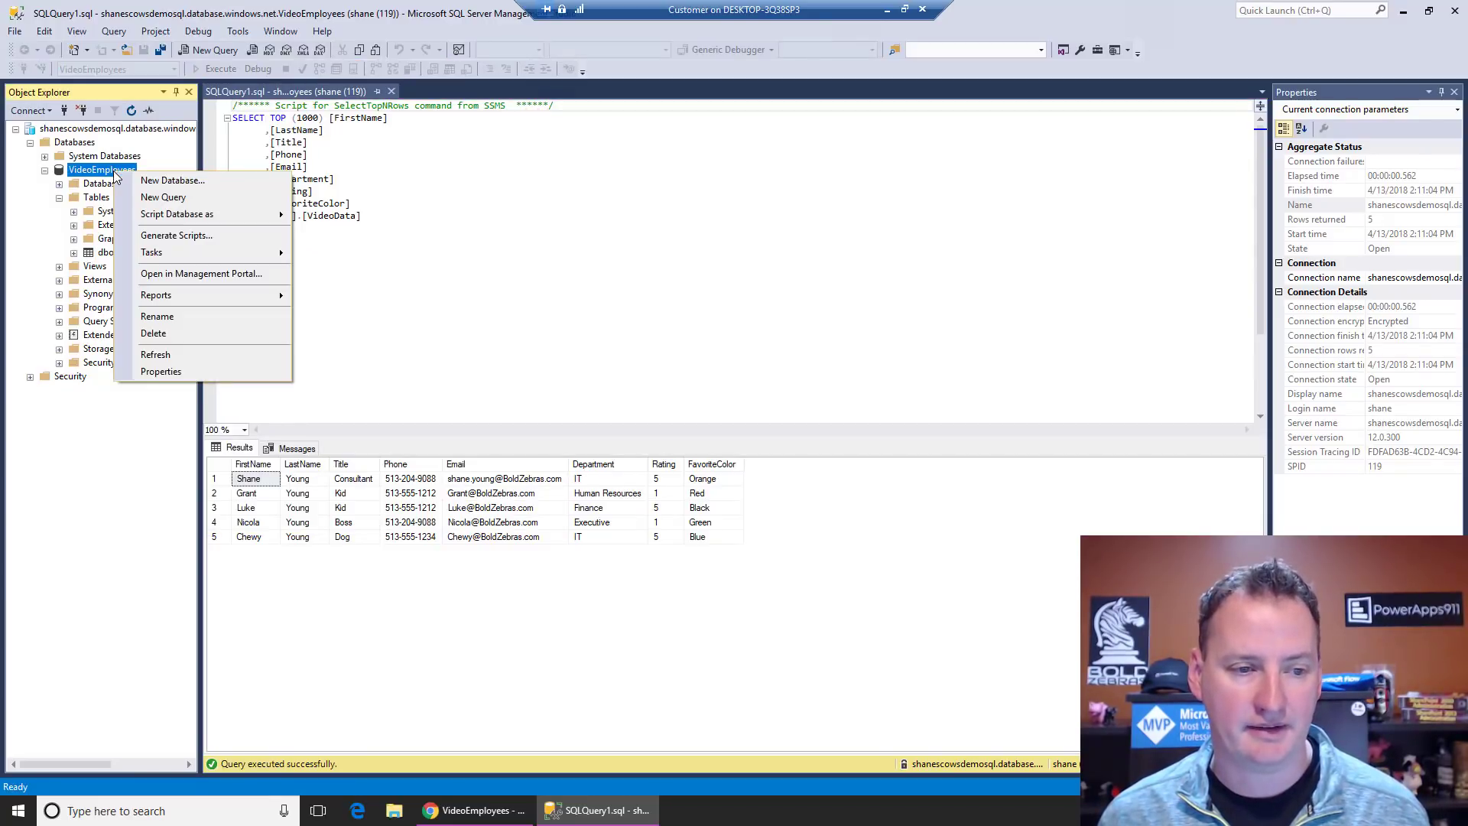
pyautogui.click(178, 201)
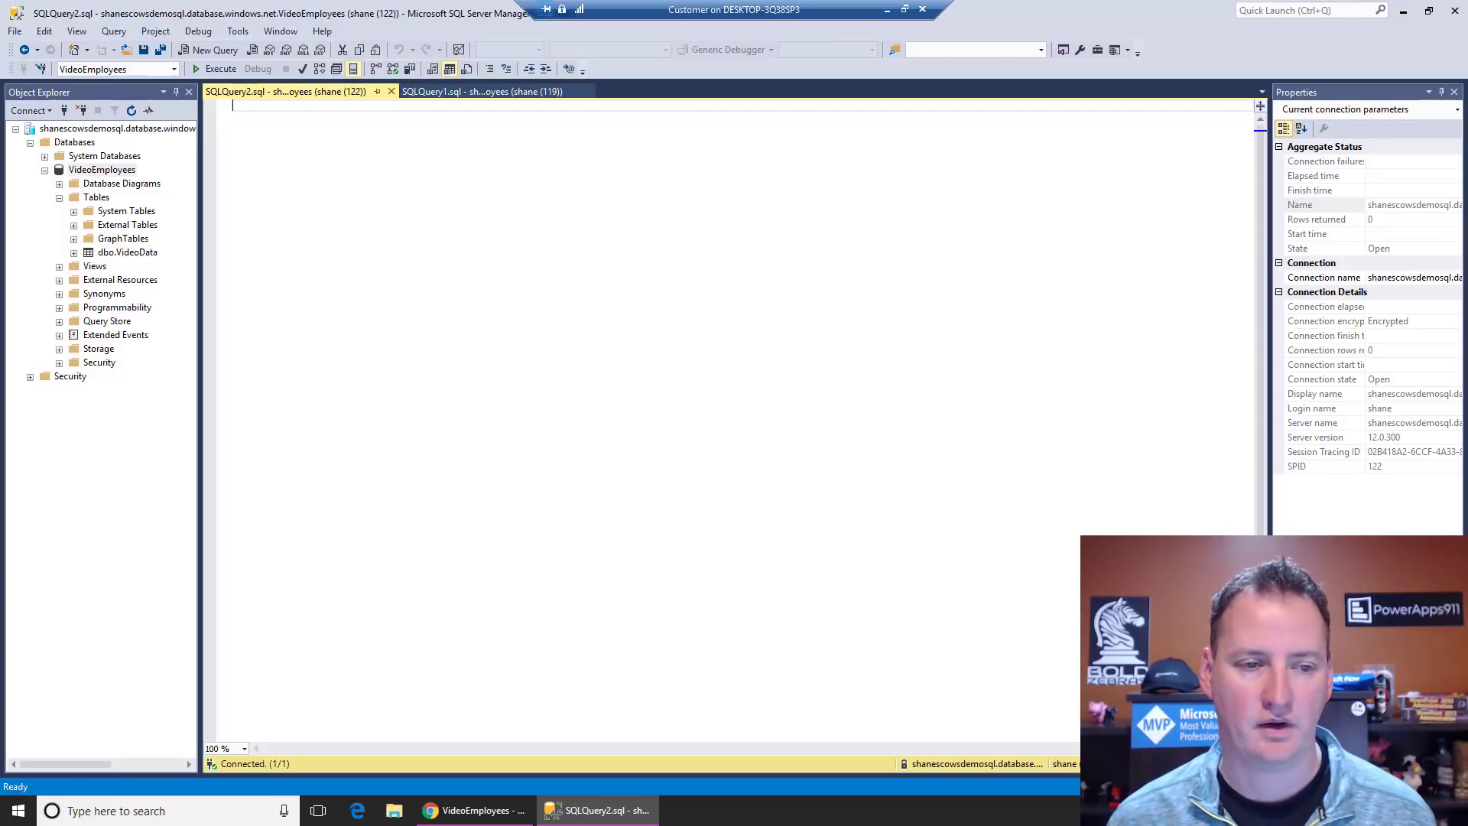
# Step: Paste the ALTER TABLE script adding MyID IDENTITY(1,1) primary key, retarget it to dbo.VideoData, and execute
pyautogui.rightClick(316, 112)
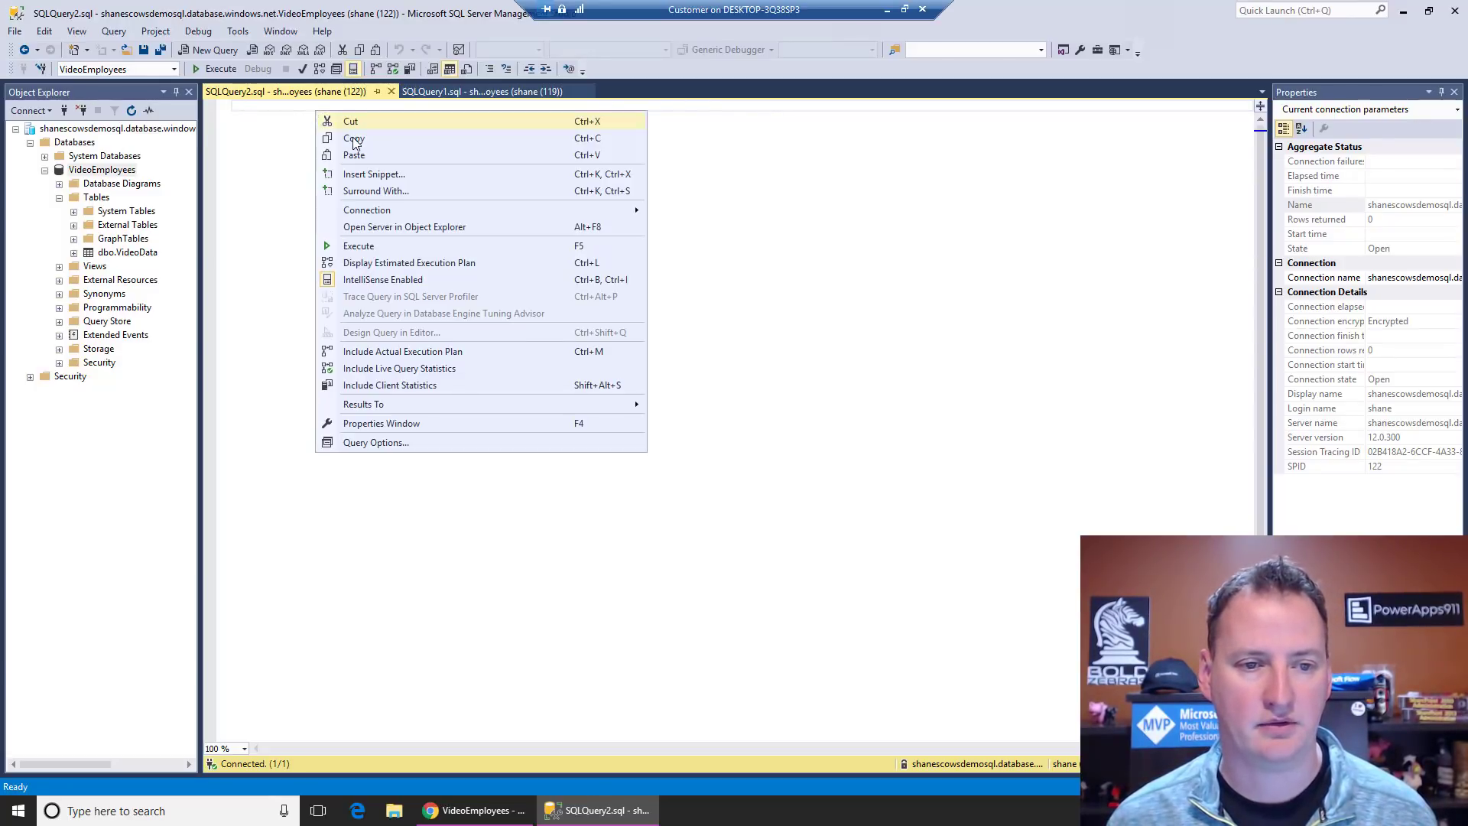
pyautogui.click(365, 156)
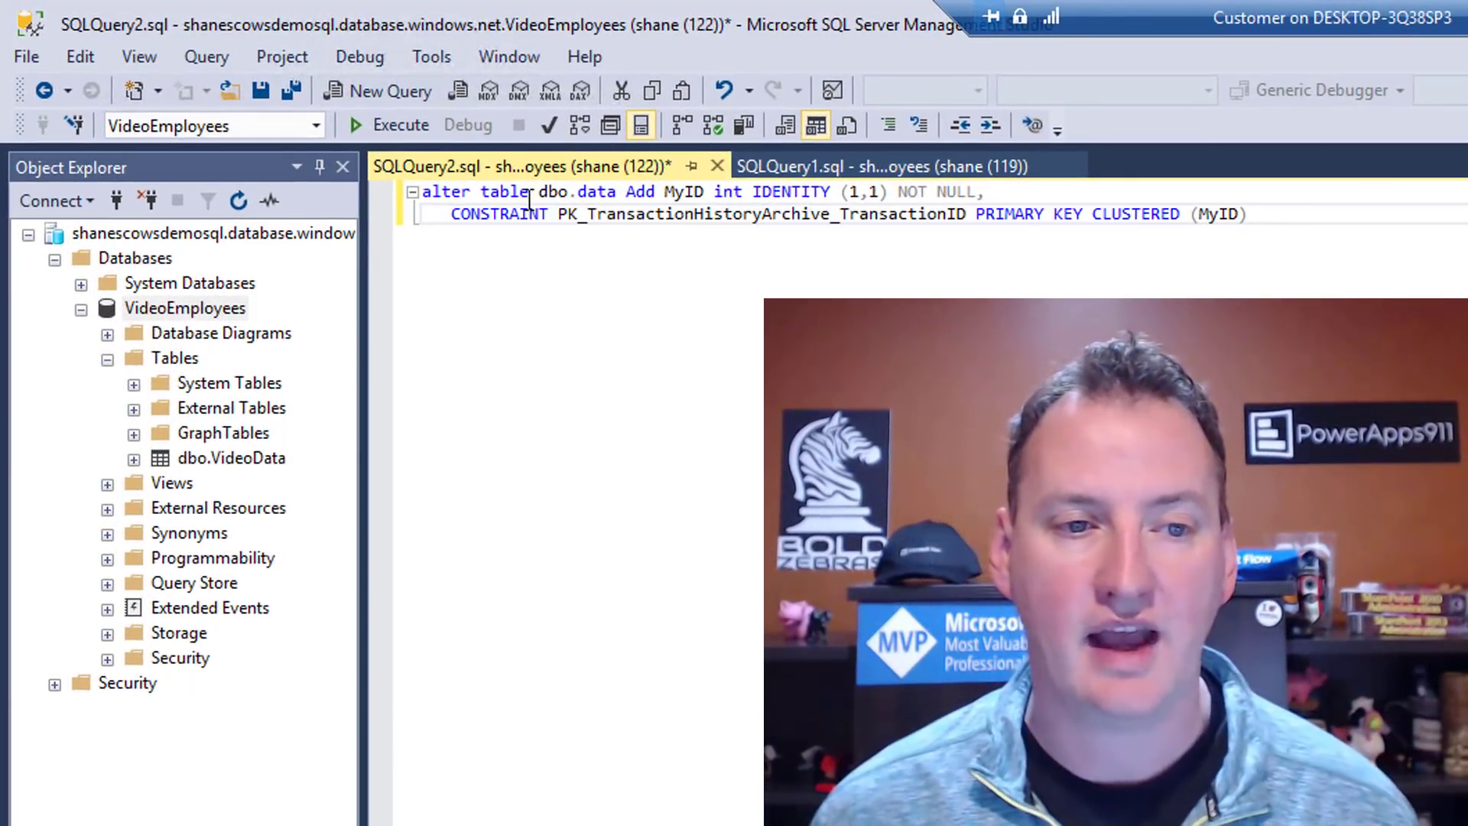
pyautogui.click(617, 193)
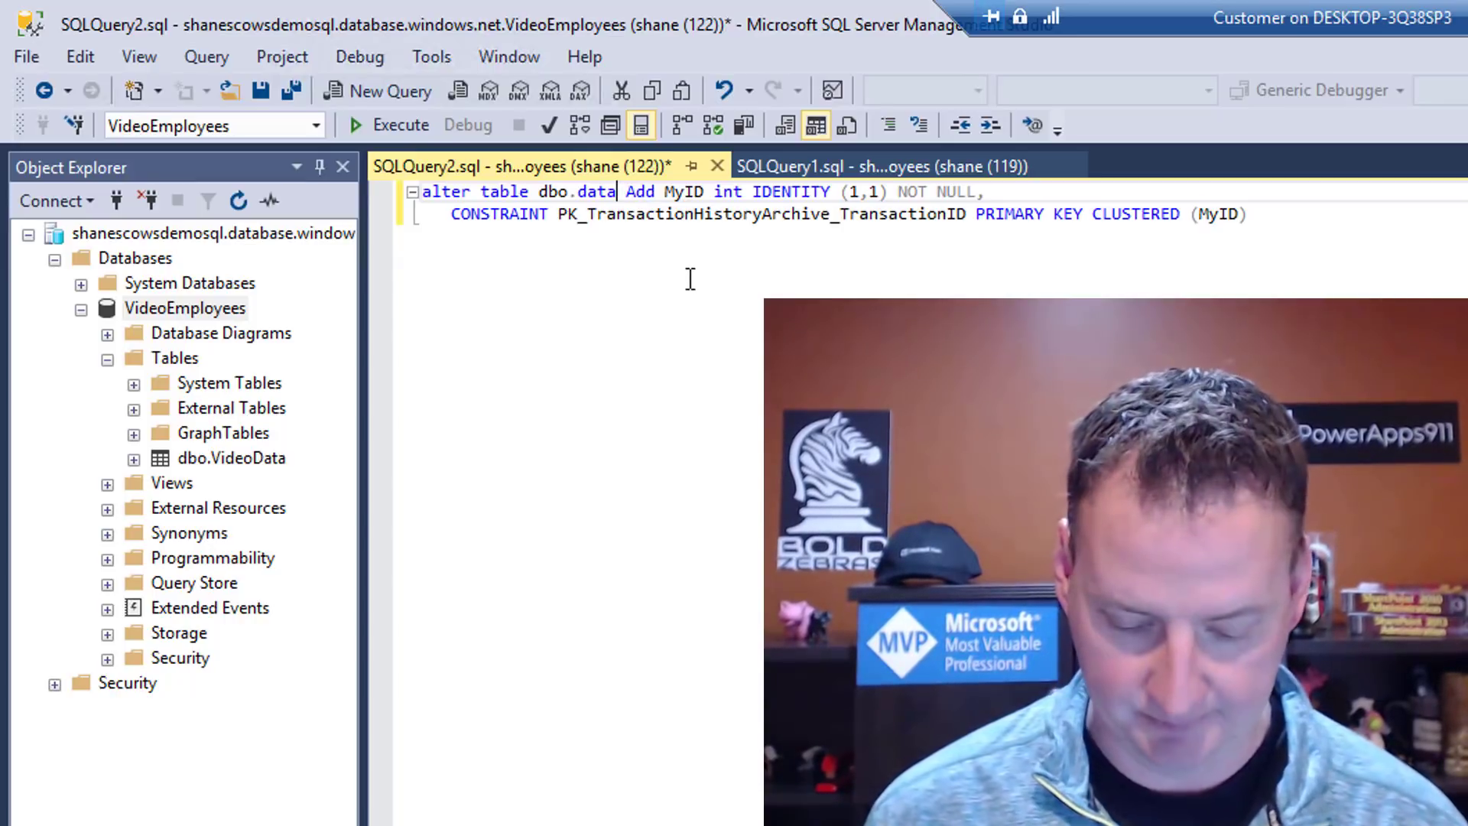
pyautogui.press('BackSpace')
pyautogui.press('BackSpace')
pyautogui.press('BackSpace')
pyautogui.press('BackSpace')
pyautogui.write('VideoDa')
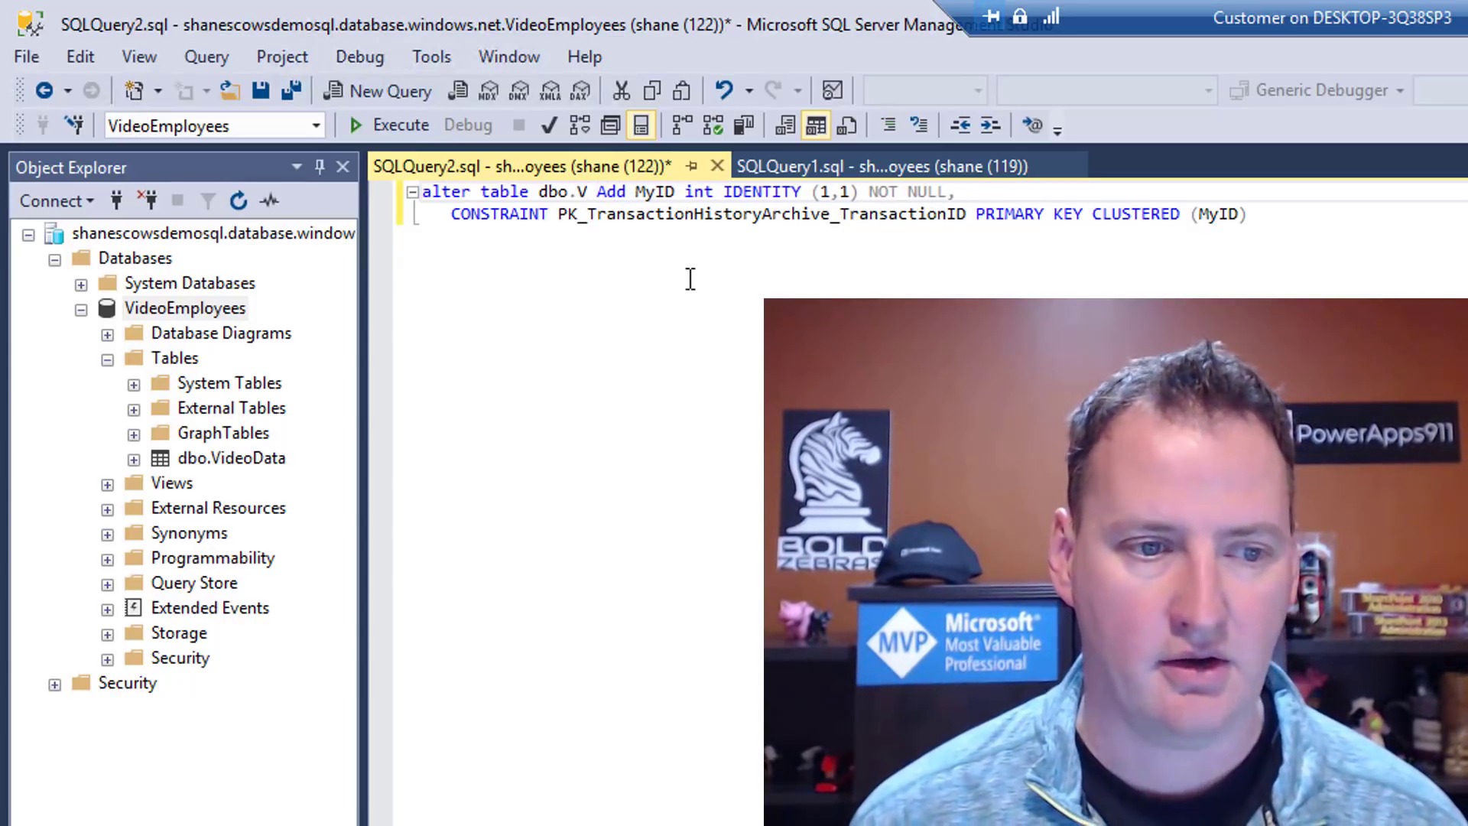
pyautogui.write('ta')
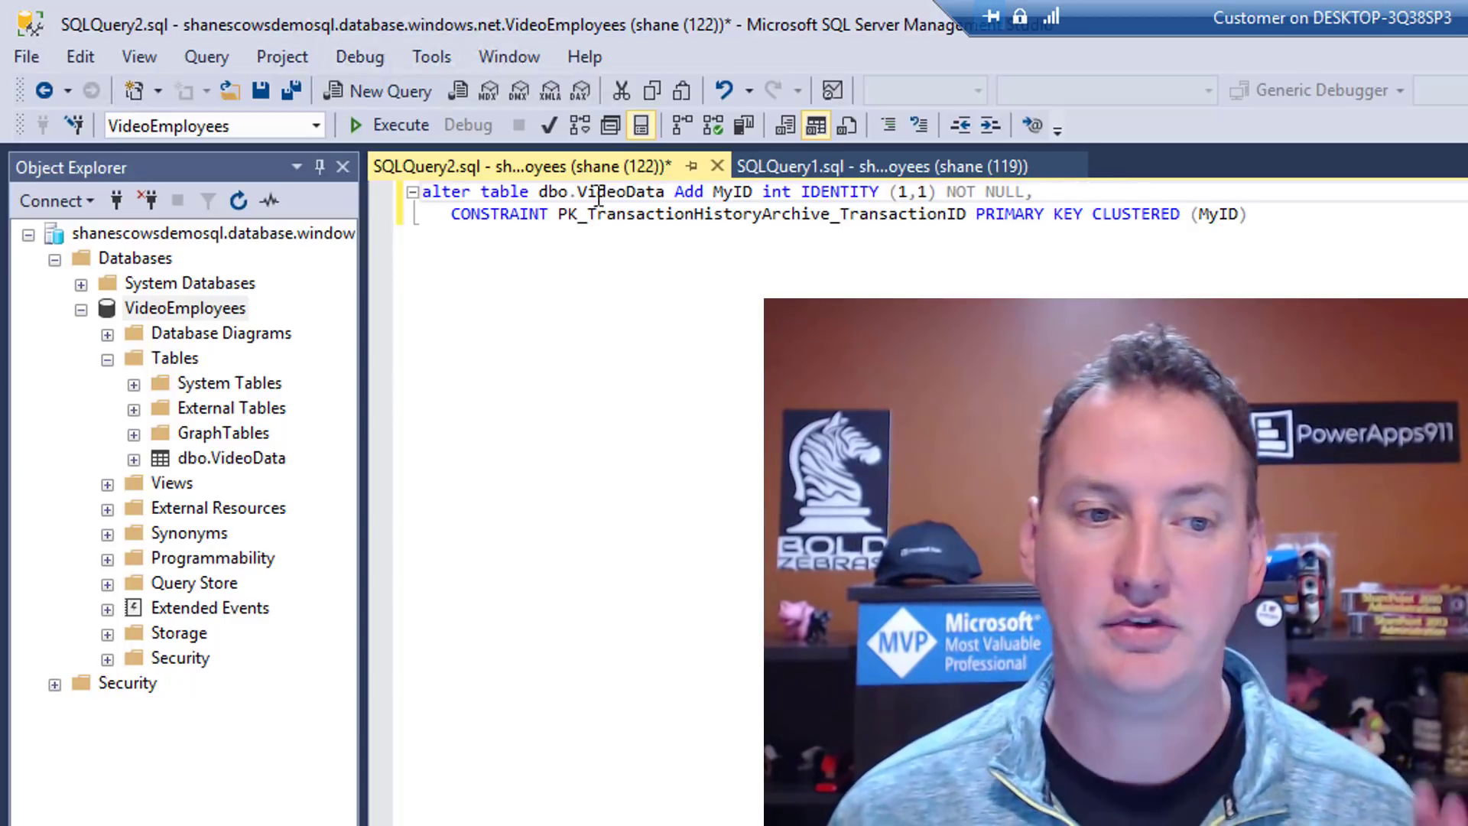
pyautogui.click(406, 123)
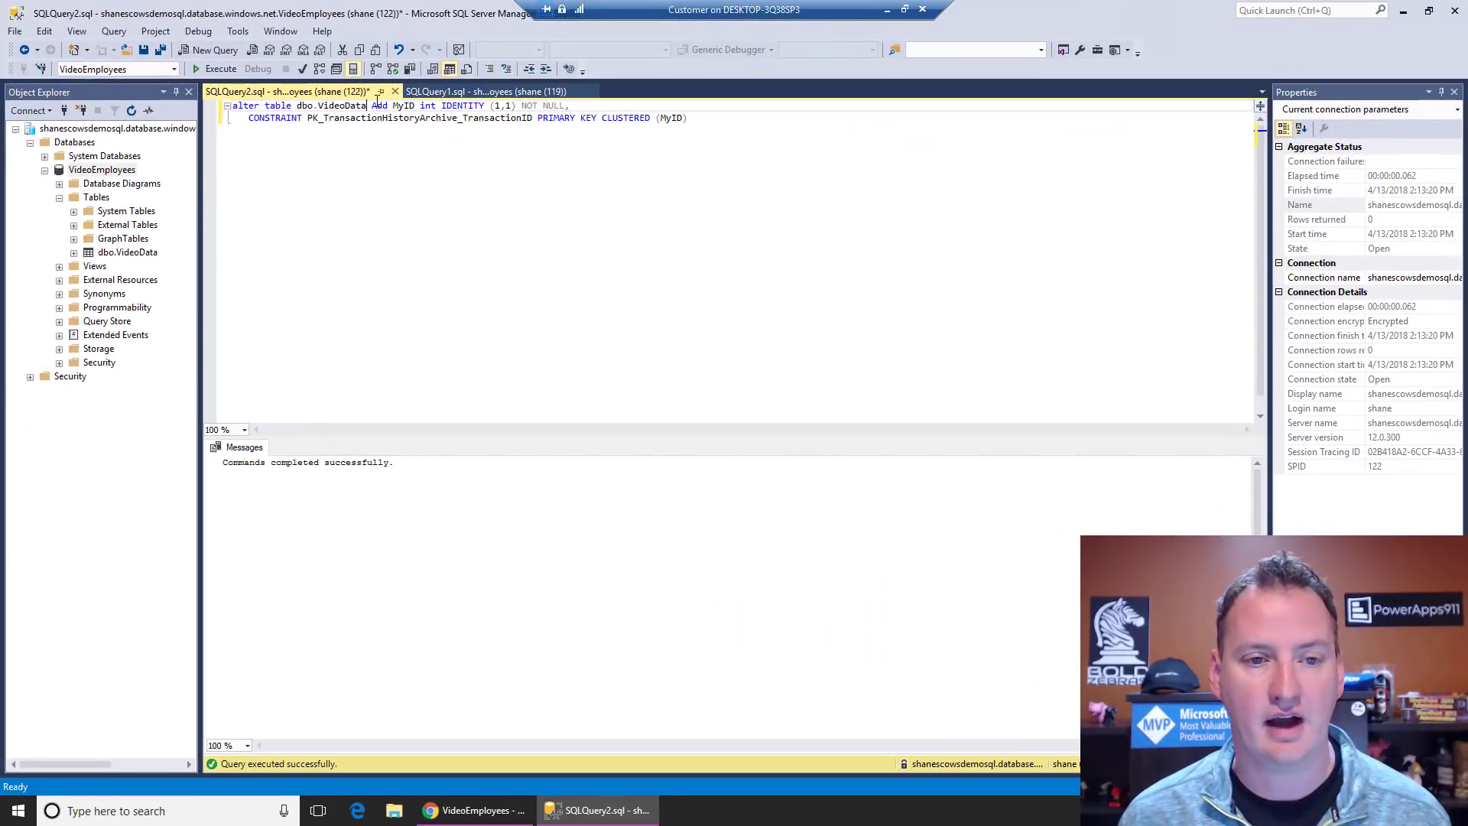
# Step: Rerun the SELECT TOP (1000) query on the SQLQuery1 tab to recheck the five rows
pyautogui.click(469, 92)
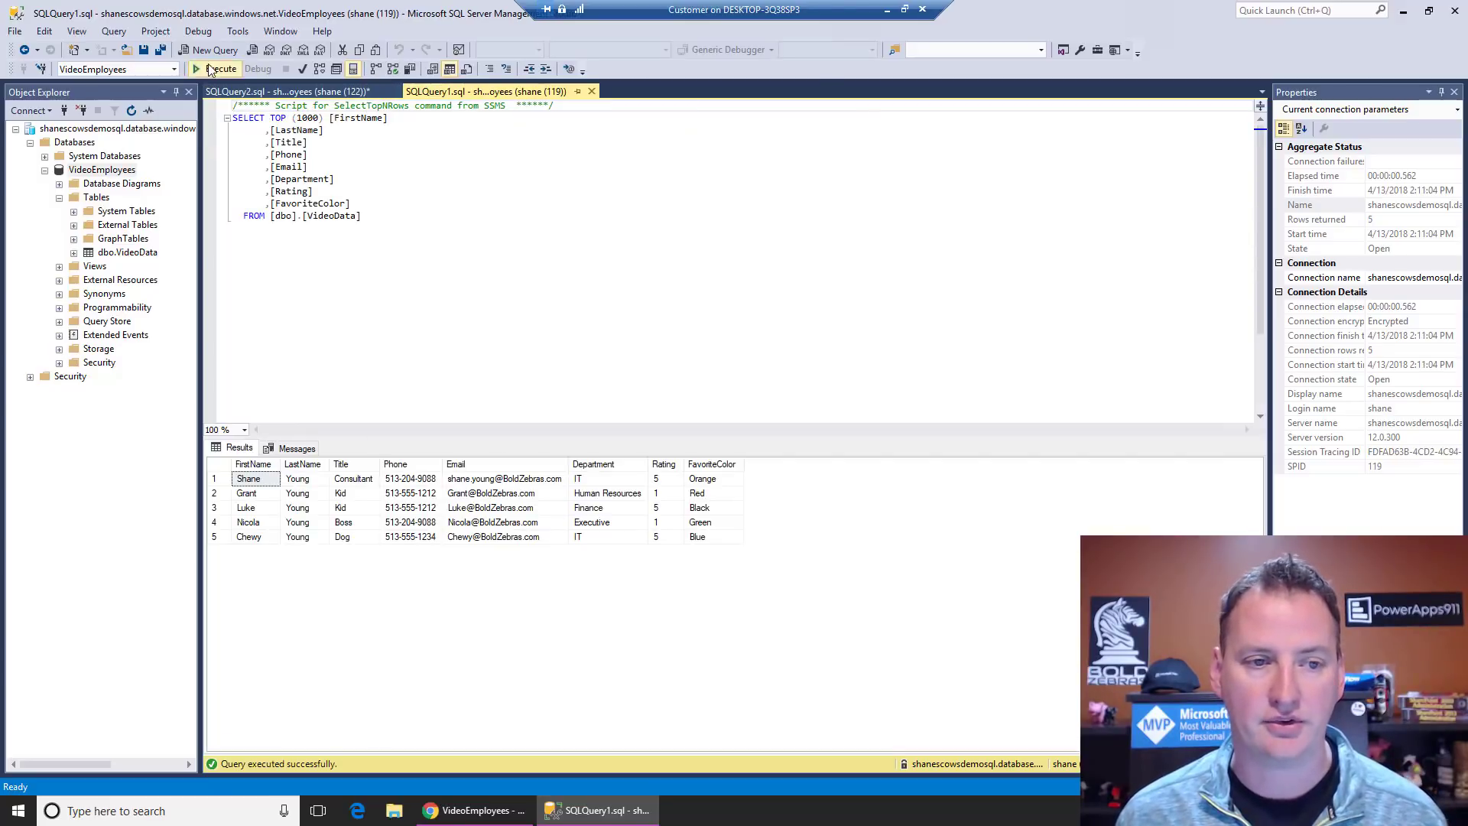
pyautogui.click(221, 71)
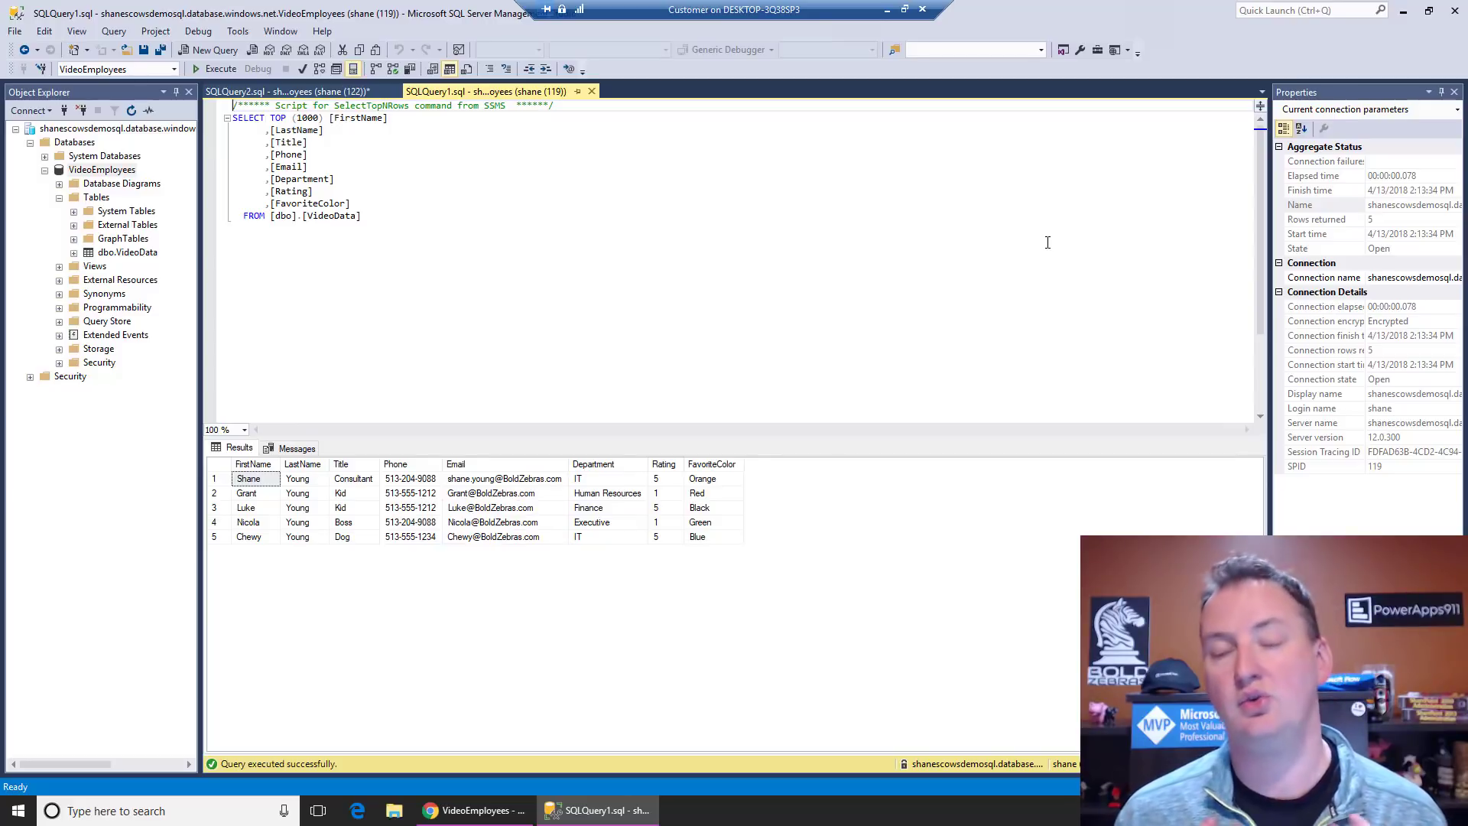
pyautogui.click(888, 10)
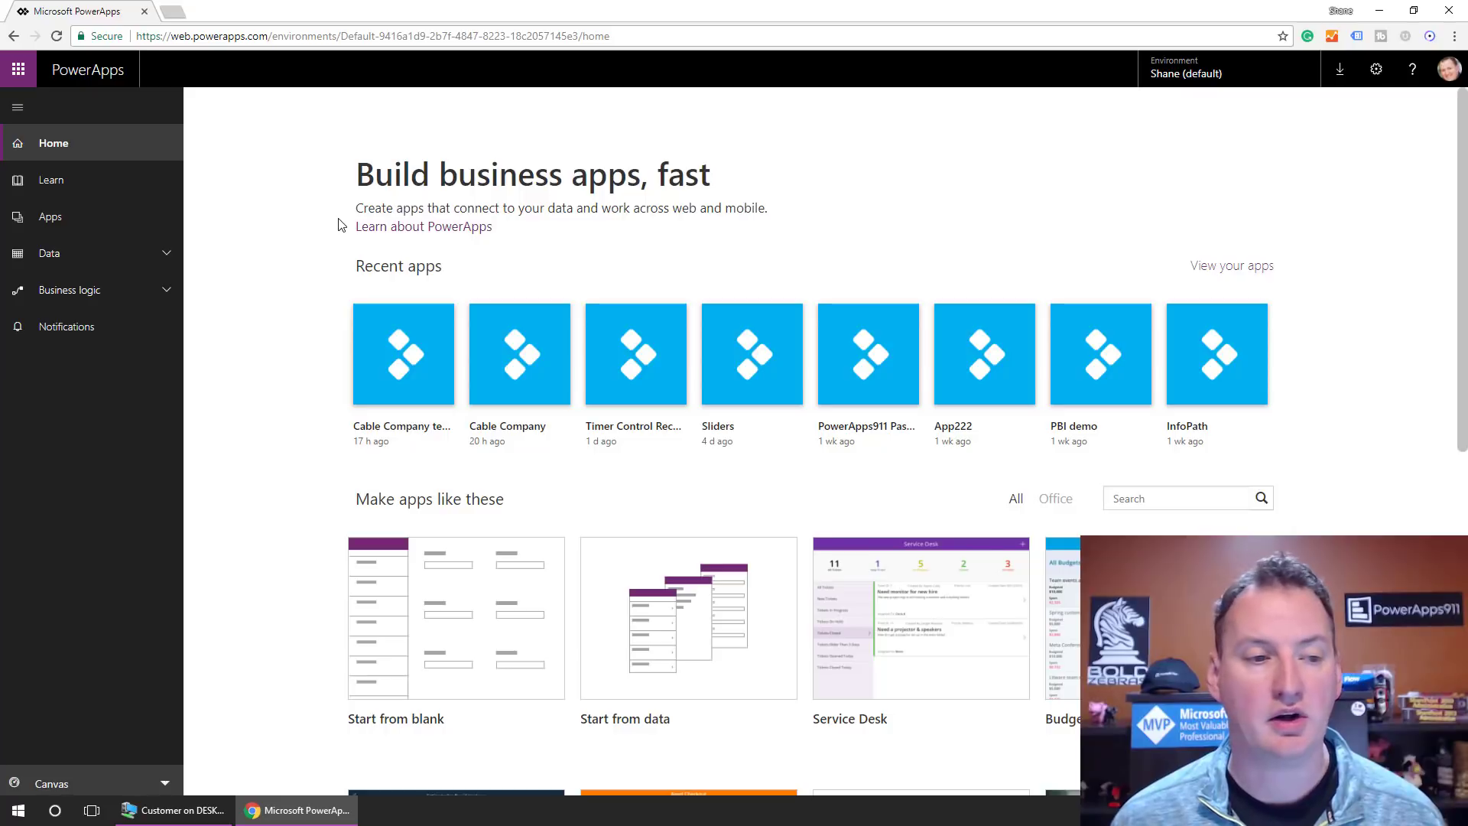
# Step: From a new app's Connections list, add a new connection using the SQL Server connector
pyautogui.click(116, 222)
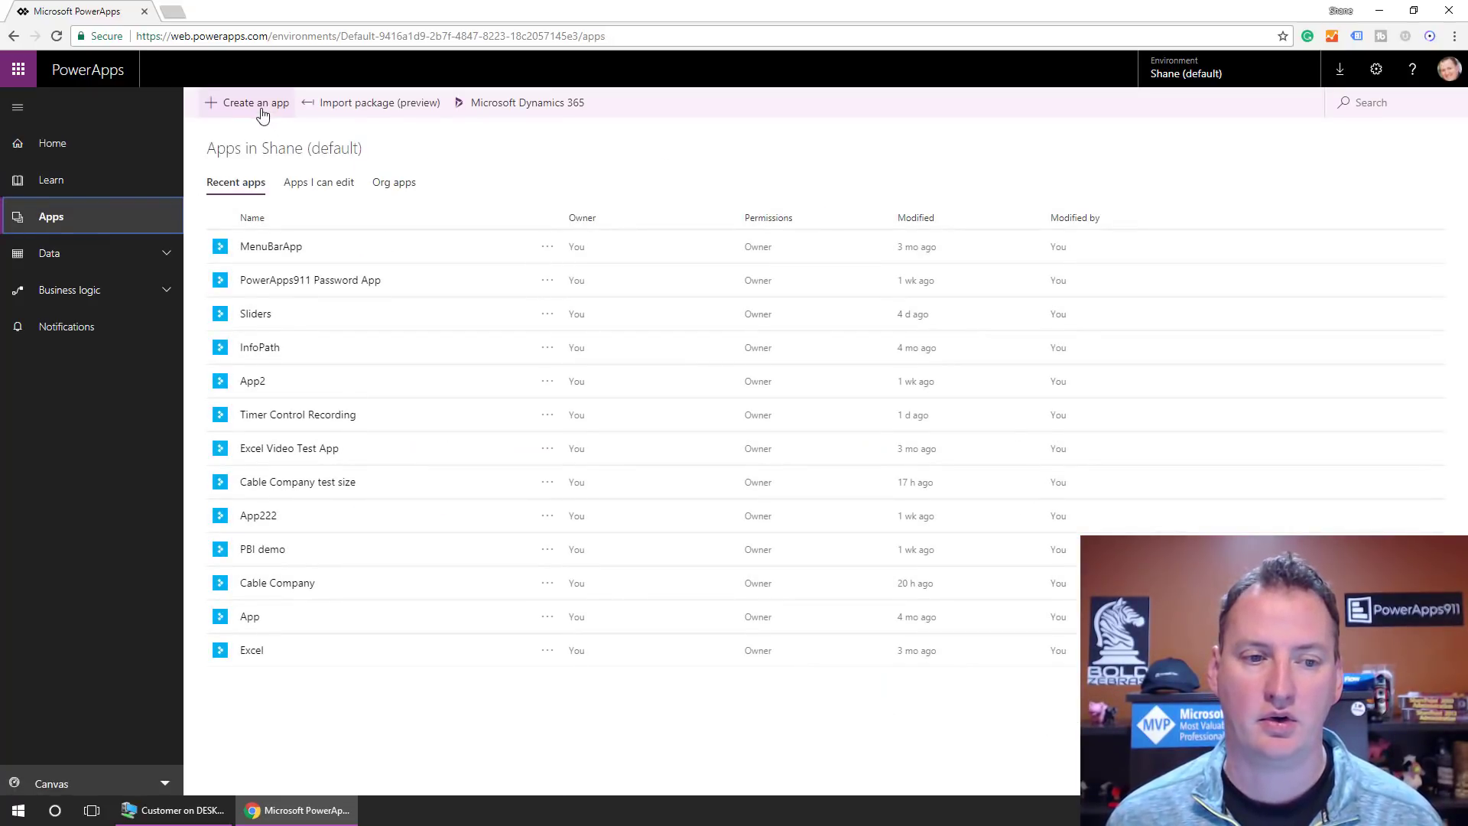
pyautogui.click(263, 109)
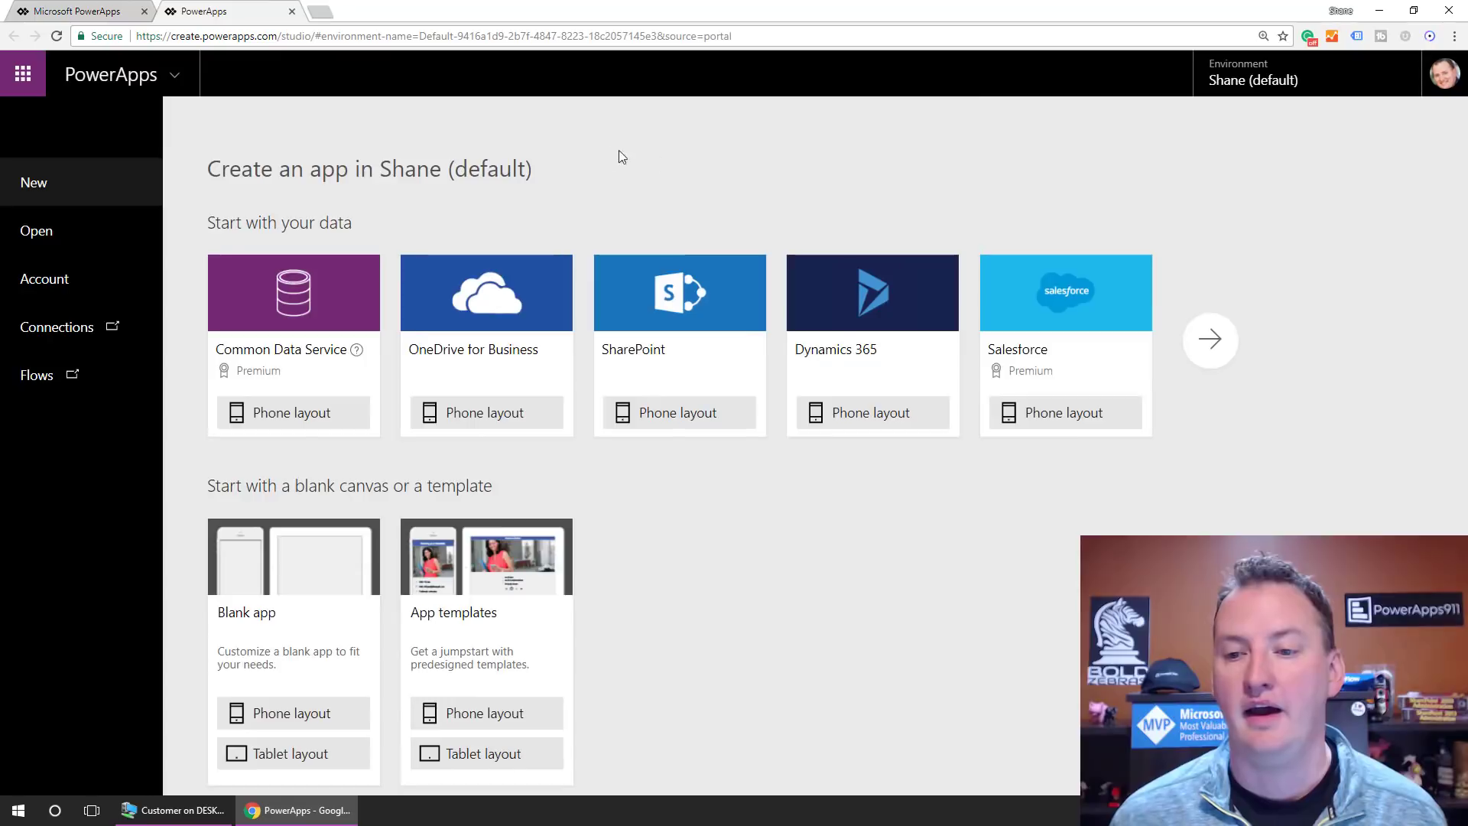
pyautogui.click(1217, 352)
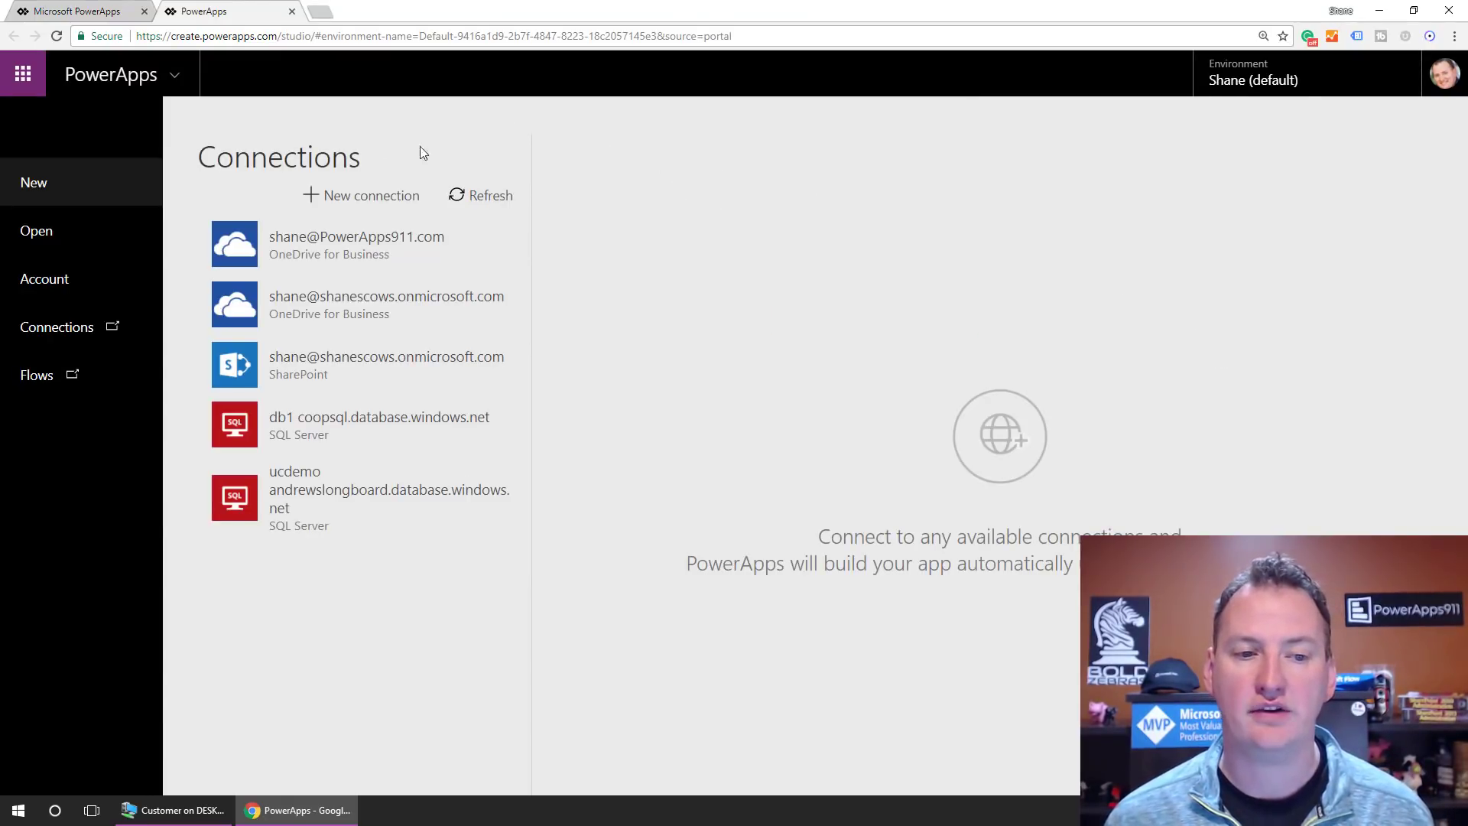
pyautogui.click(376, 197)
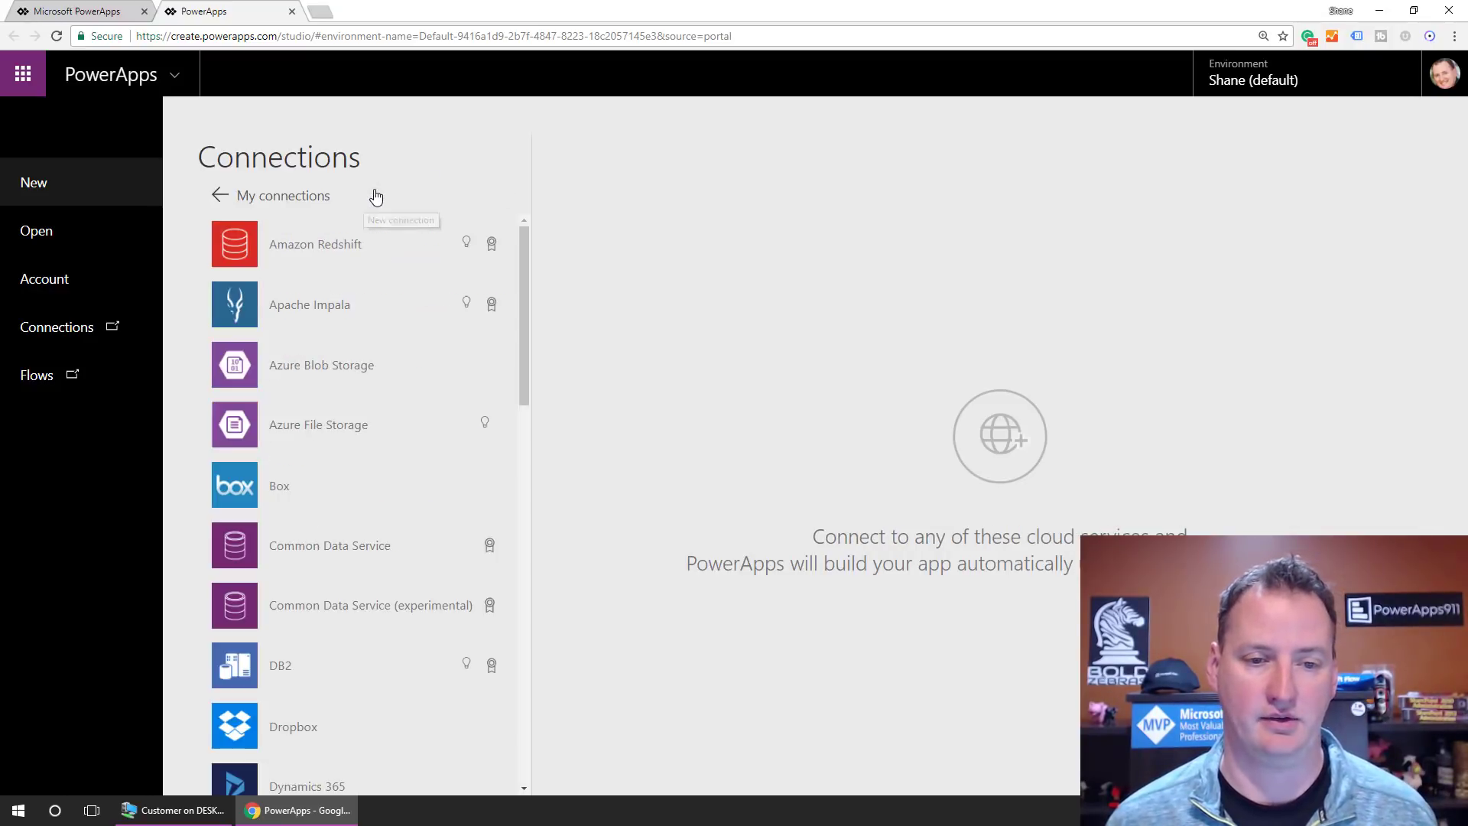
pyautogui.scroll(-15, 422, 405)
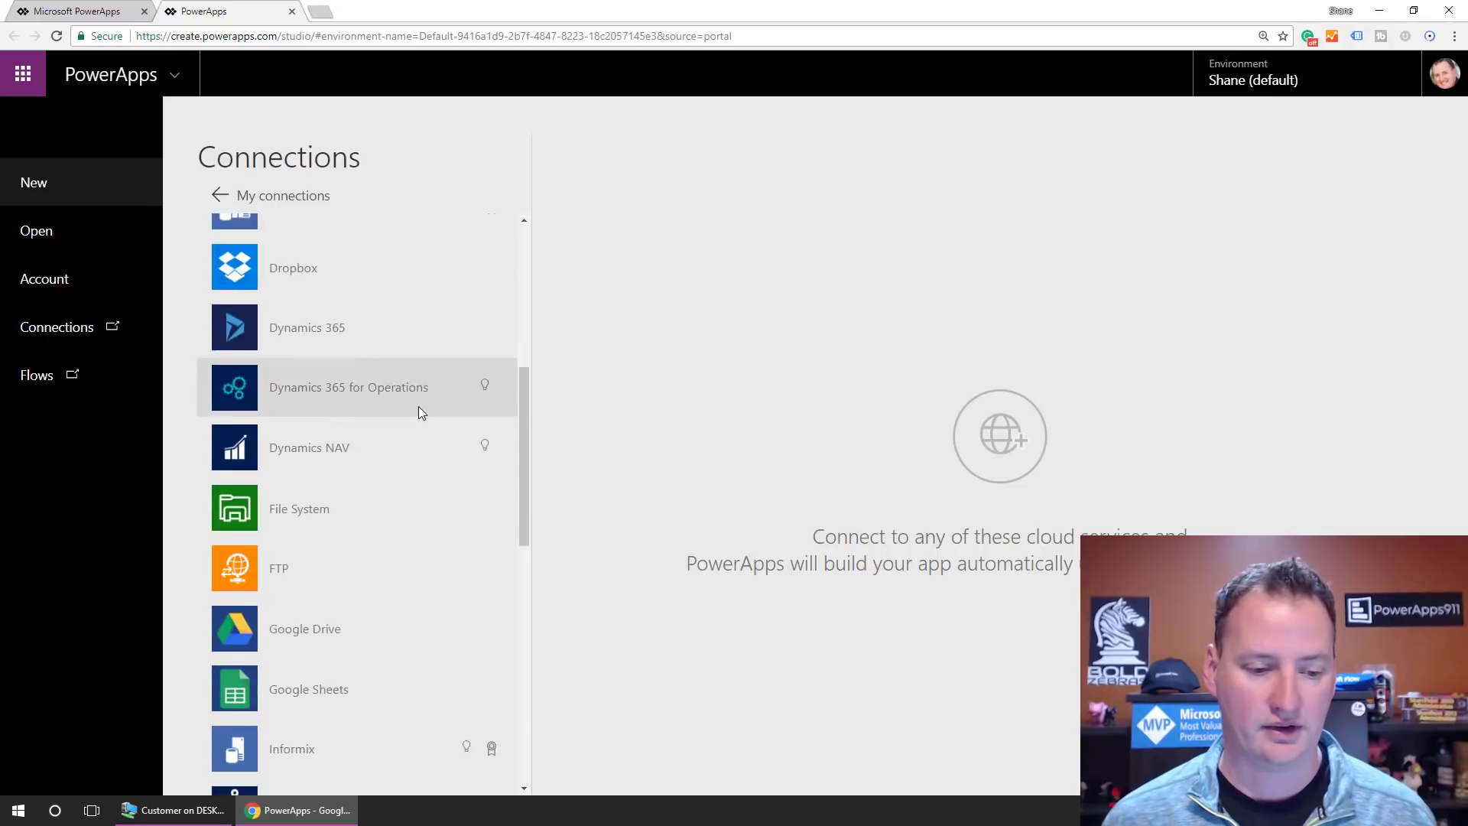
pyautogui.scroll(-1, 420, 410)
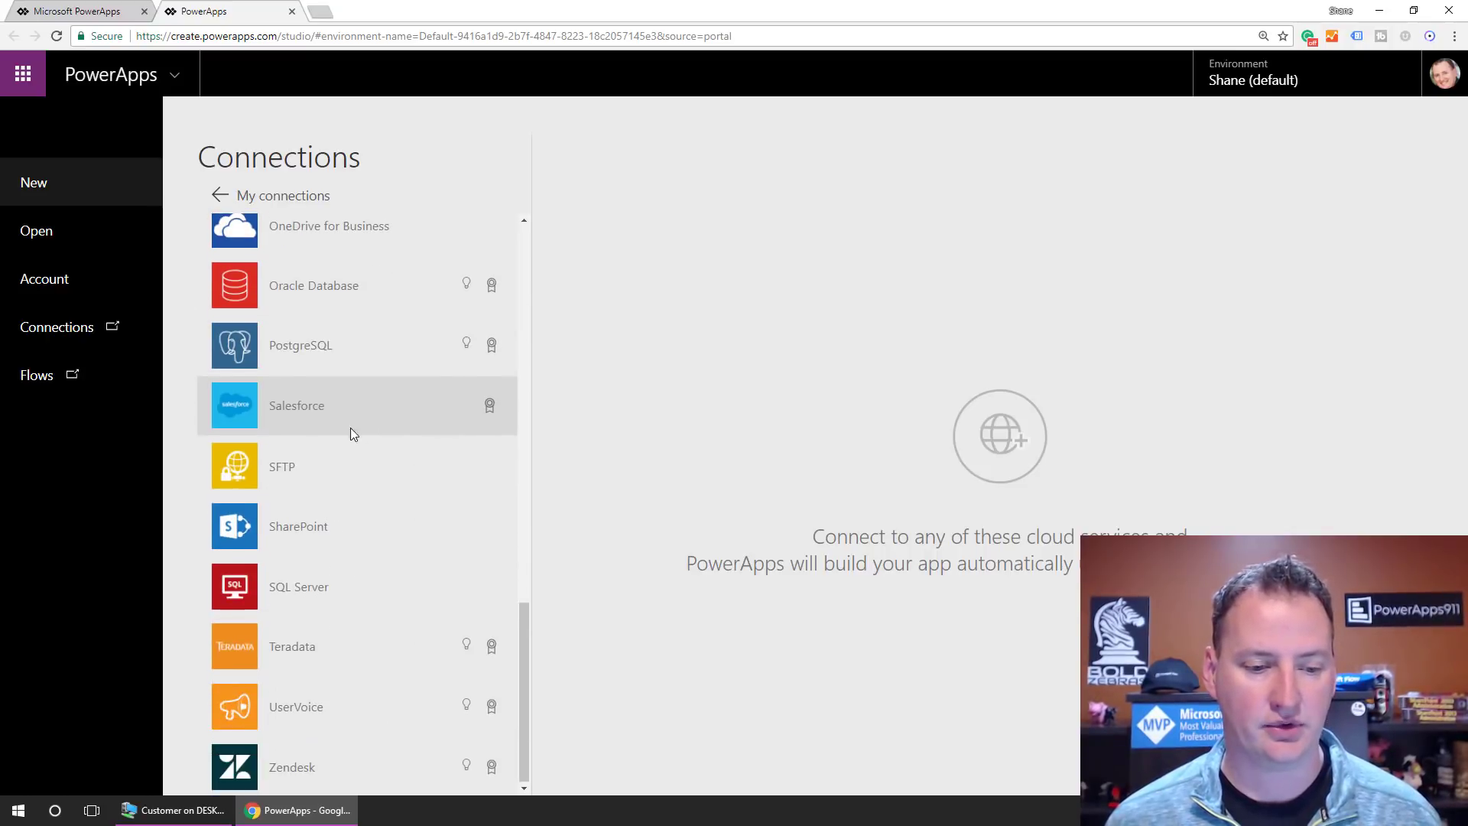
pyautogui.click(307, 583)
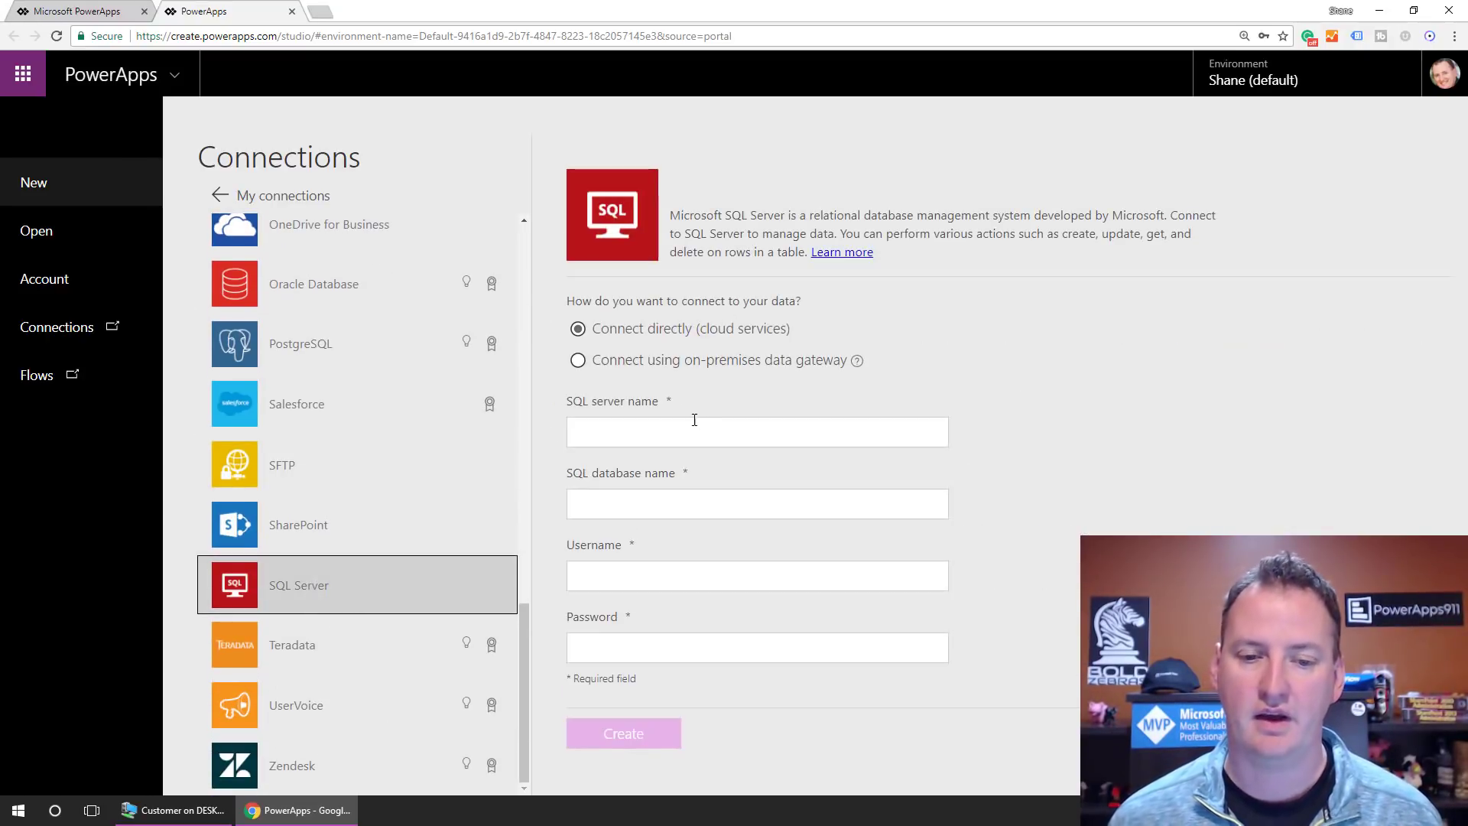
# Step: Copy the SQL server name from the Azure portal and paste it into the Server name field
pyautogui.click(691, 429)
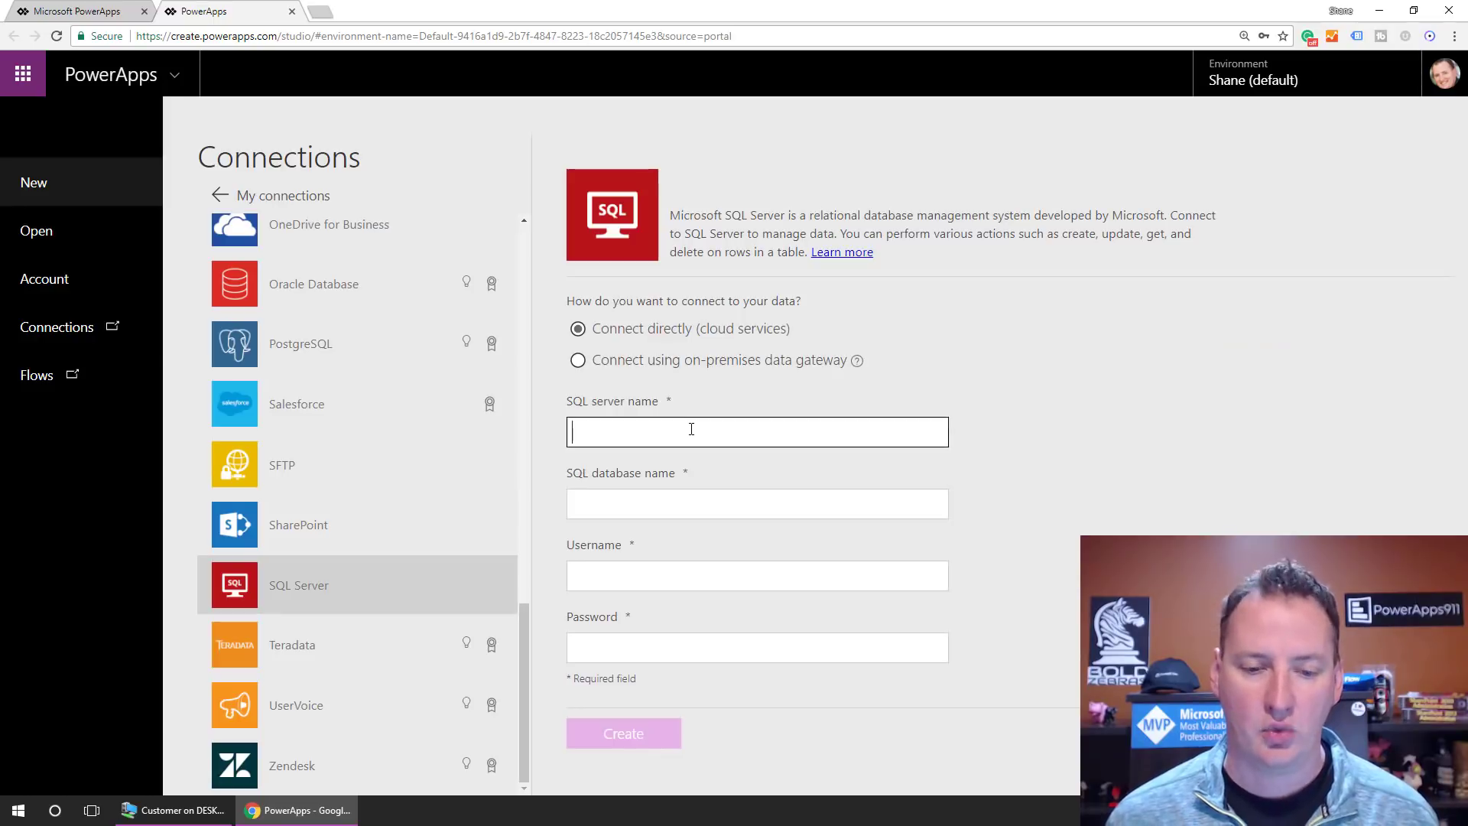
pyautogui.hotkey('ctrl', 'v')
pyautogui.hotkey('ctrl', 'z')
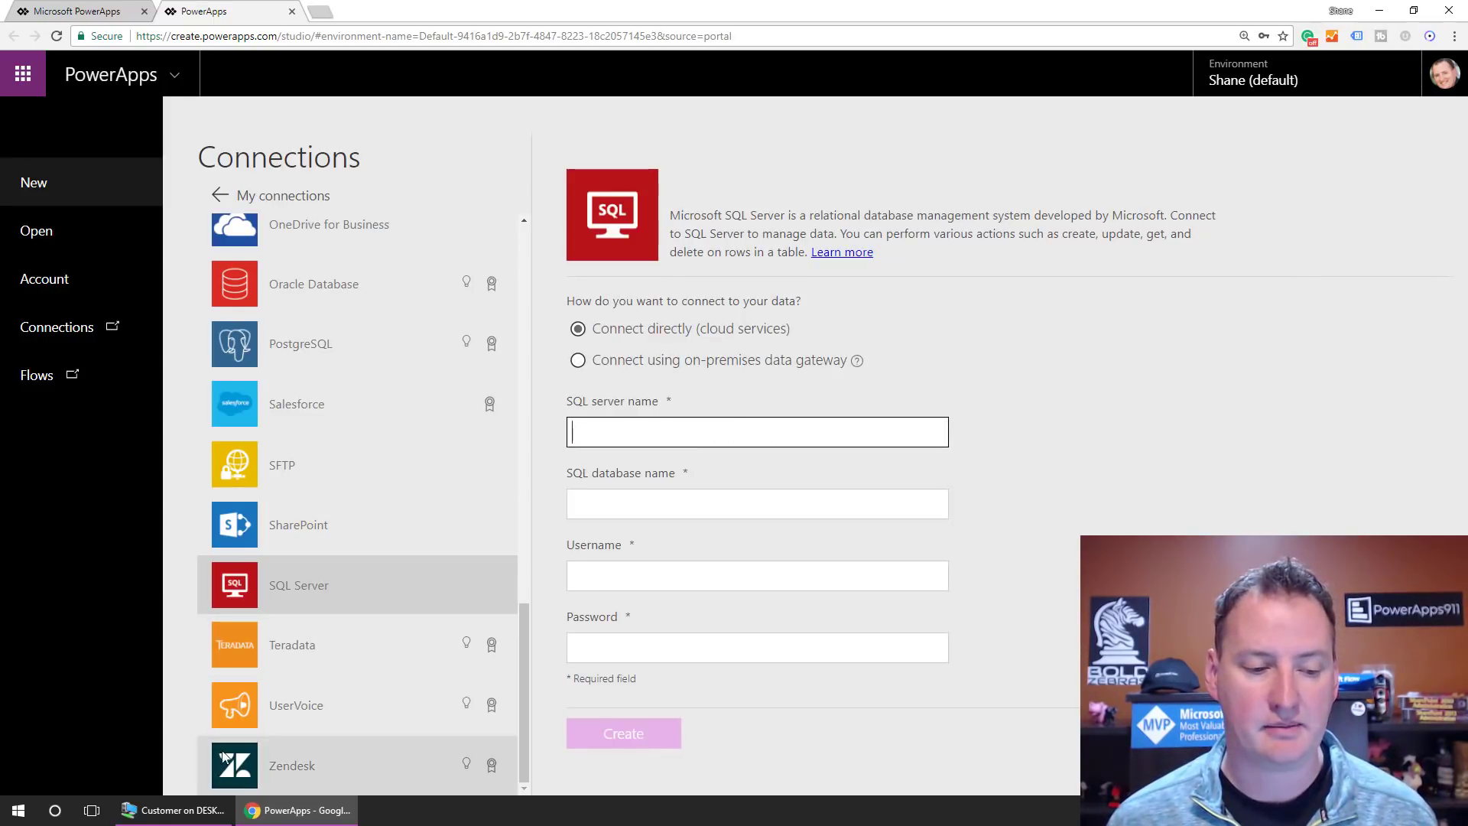
pyautogui.click(193, 818)
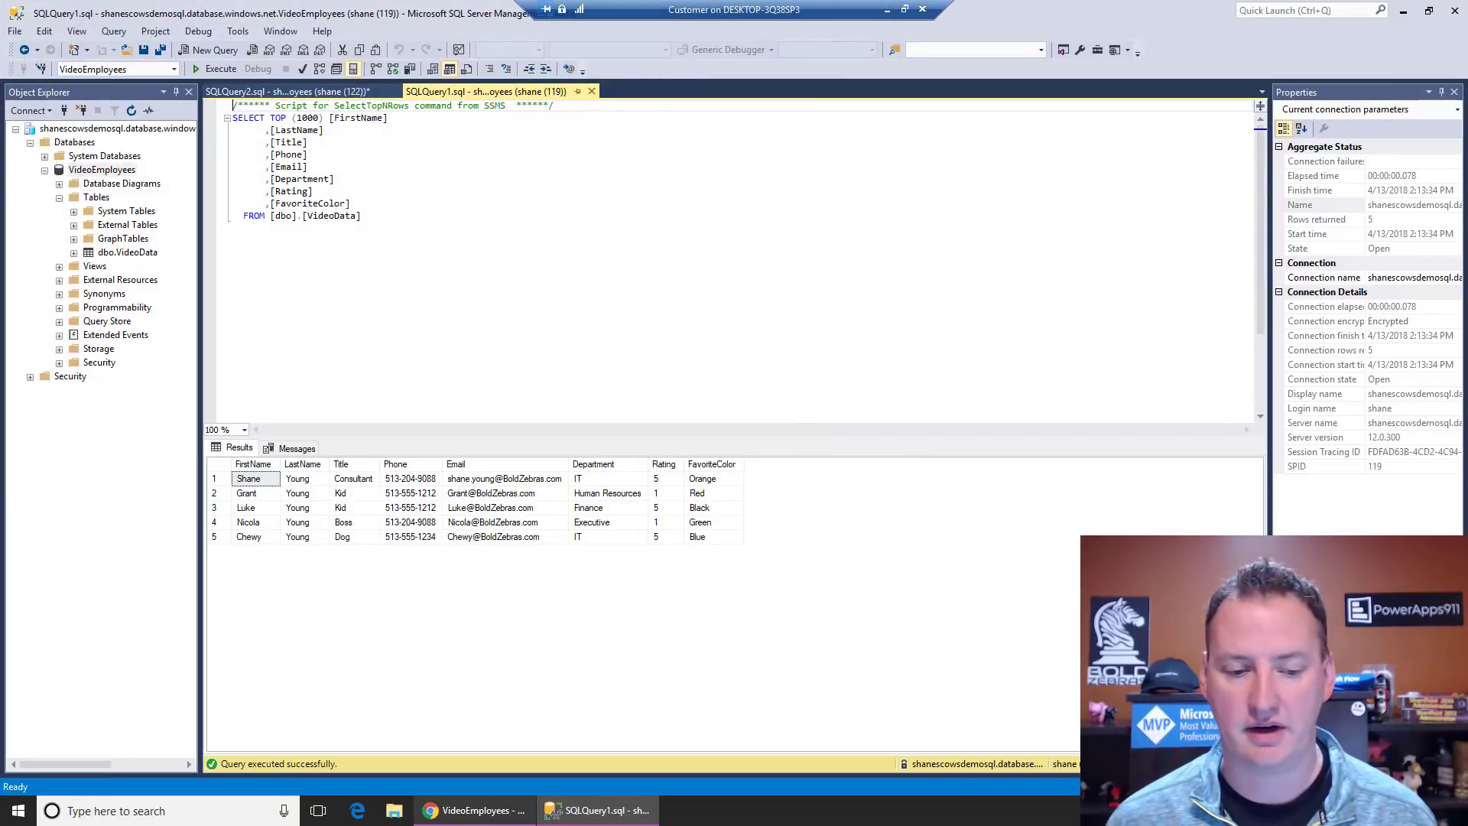
pyautogui.click(501, 812)
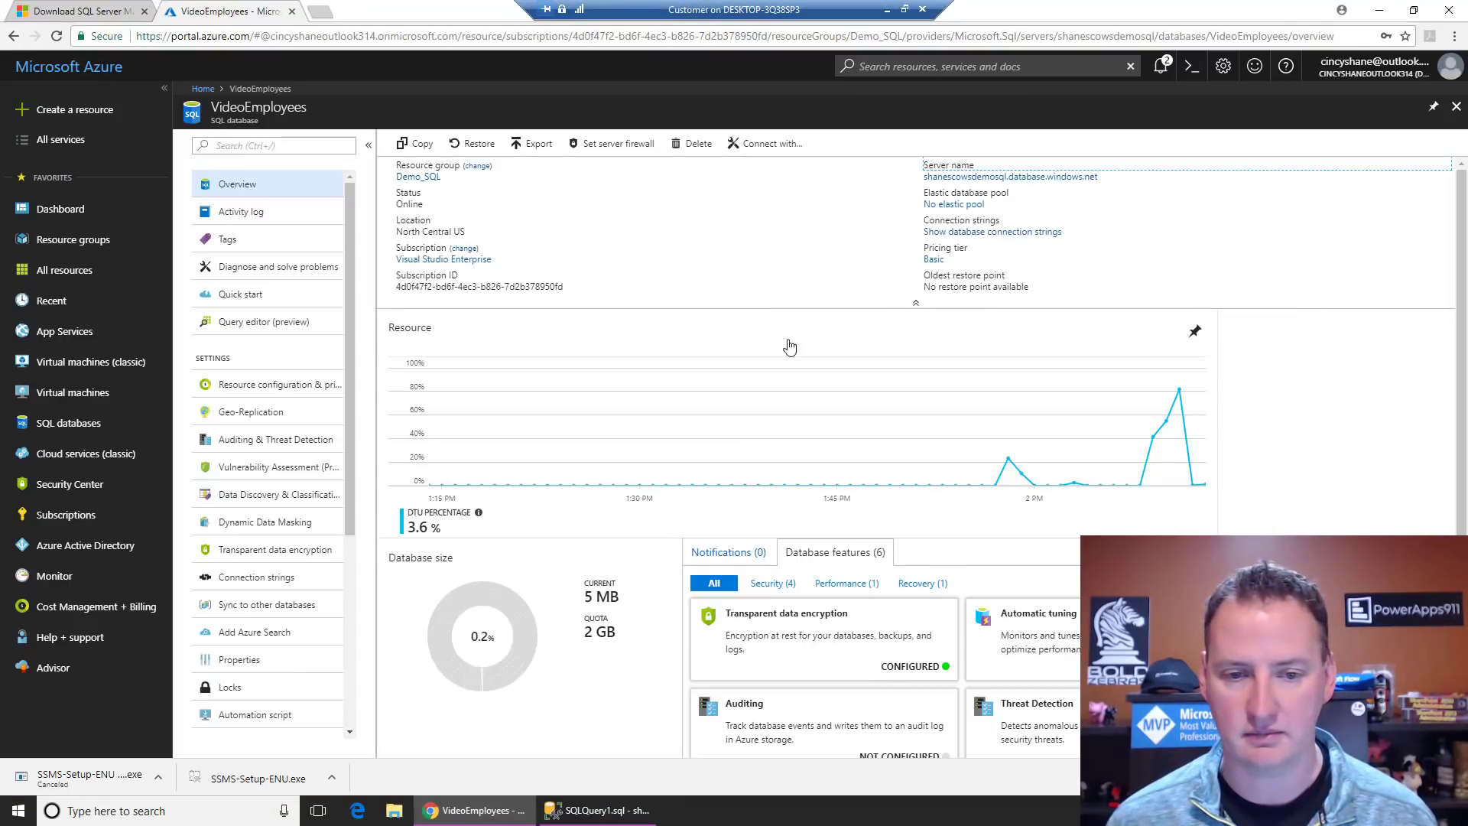
pyautogui.click(1105, 180)
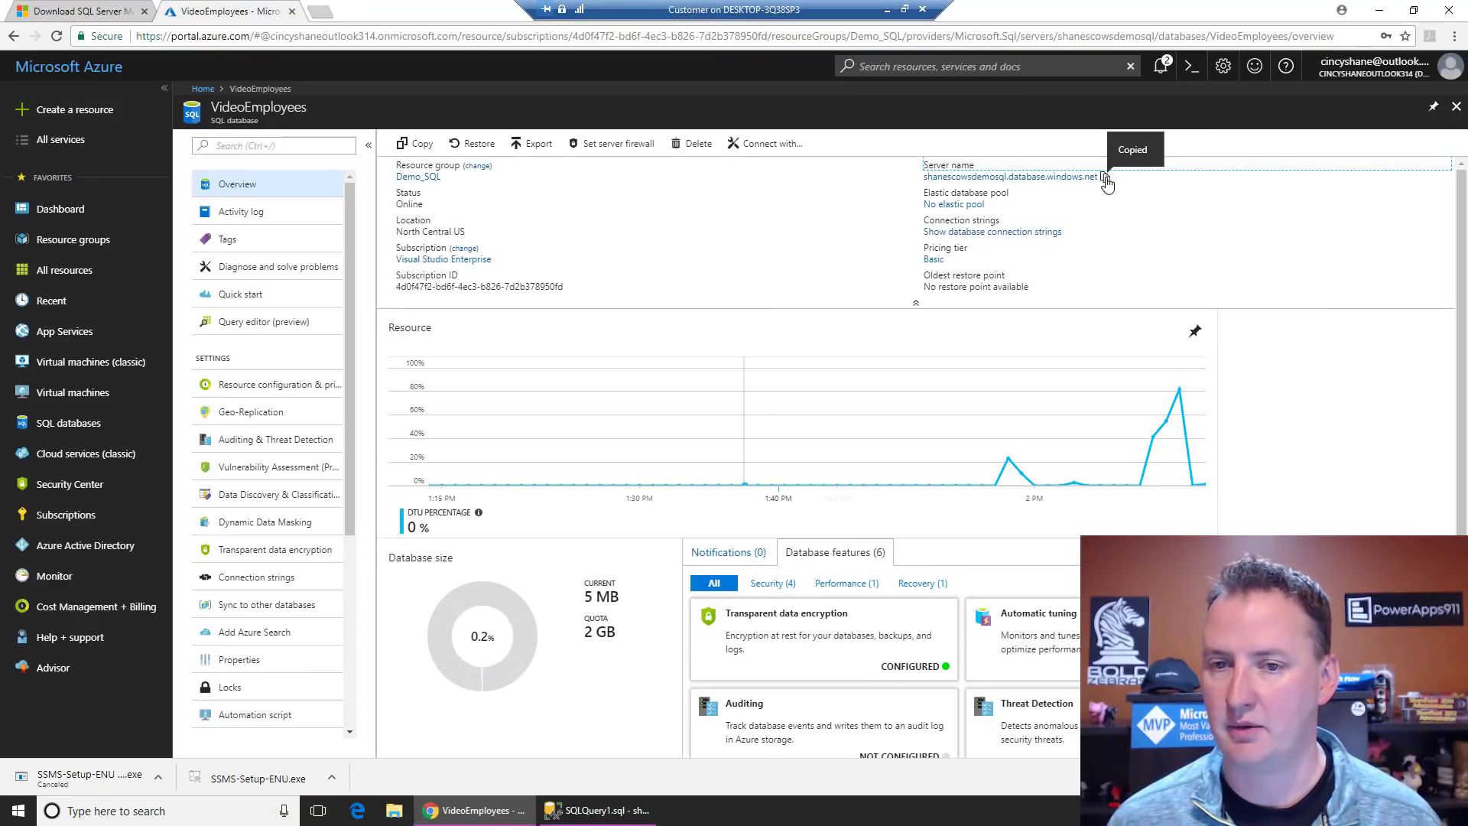
pyautogui.click(887, 9)
pyautogui.rightClick(651, 436)
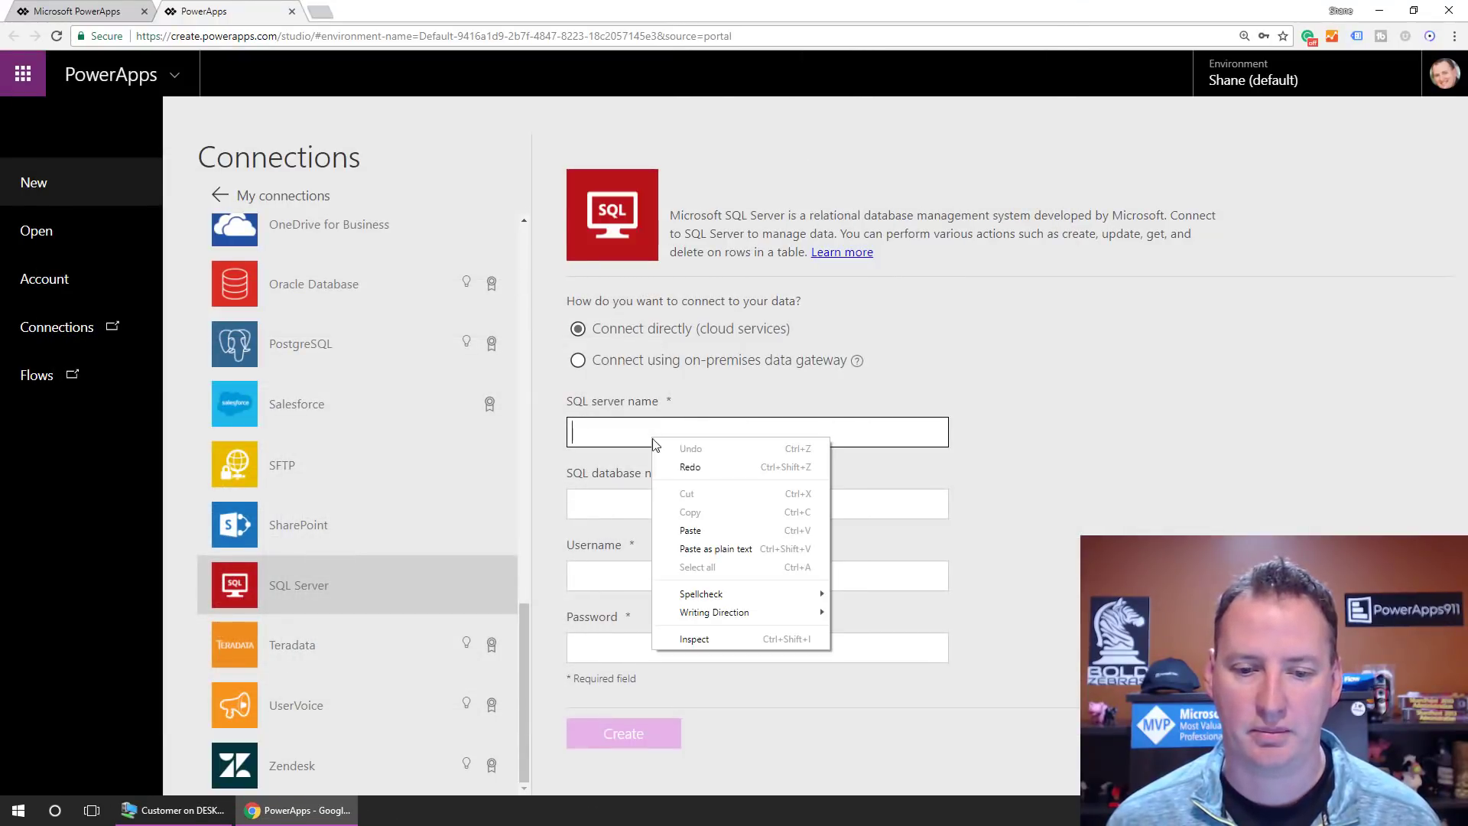
pyautogui.click(704, 548)
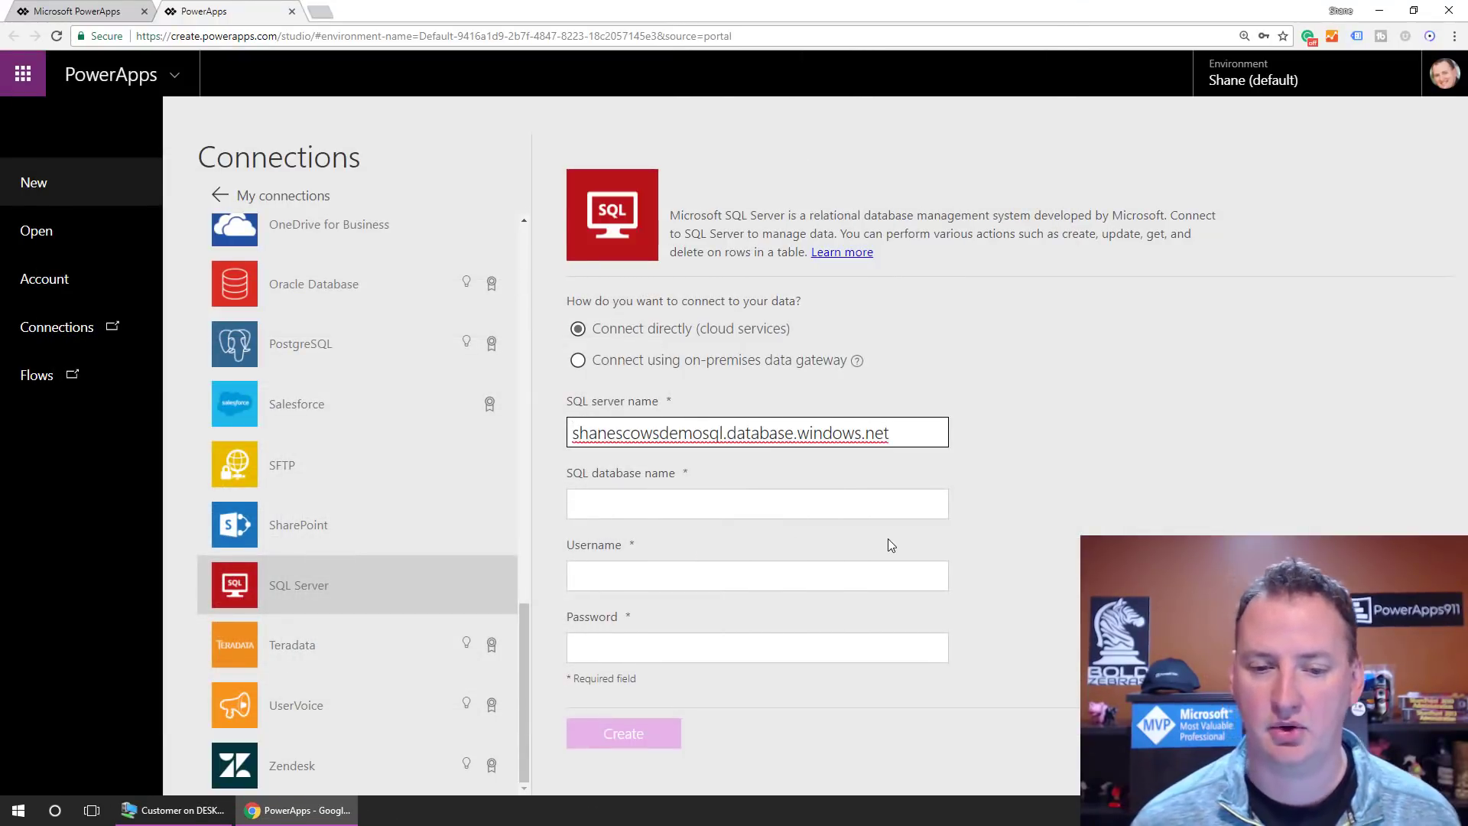
# Step: Enter VideoEmployees as the database, fill in the username and password, and create the connection
pyautogui.click(843, 506)
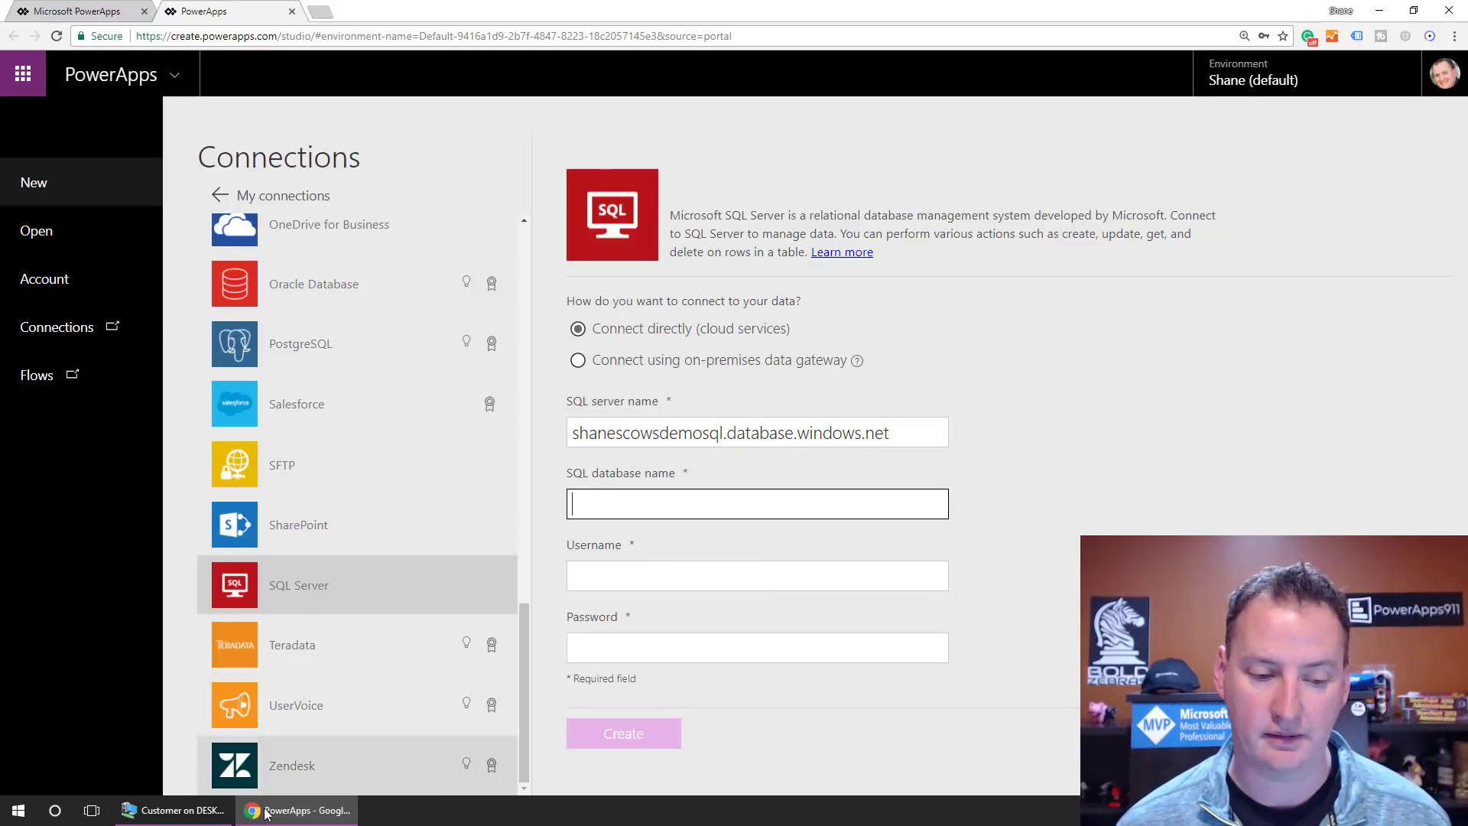
pyautogui.click(172, 810)
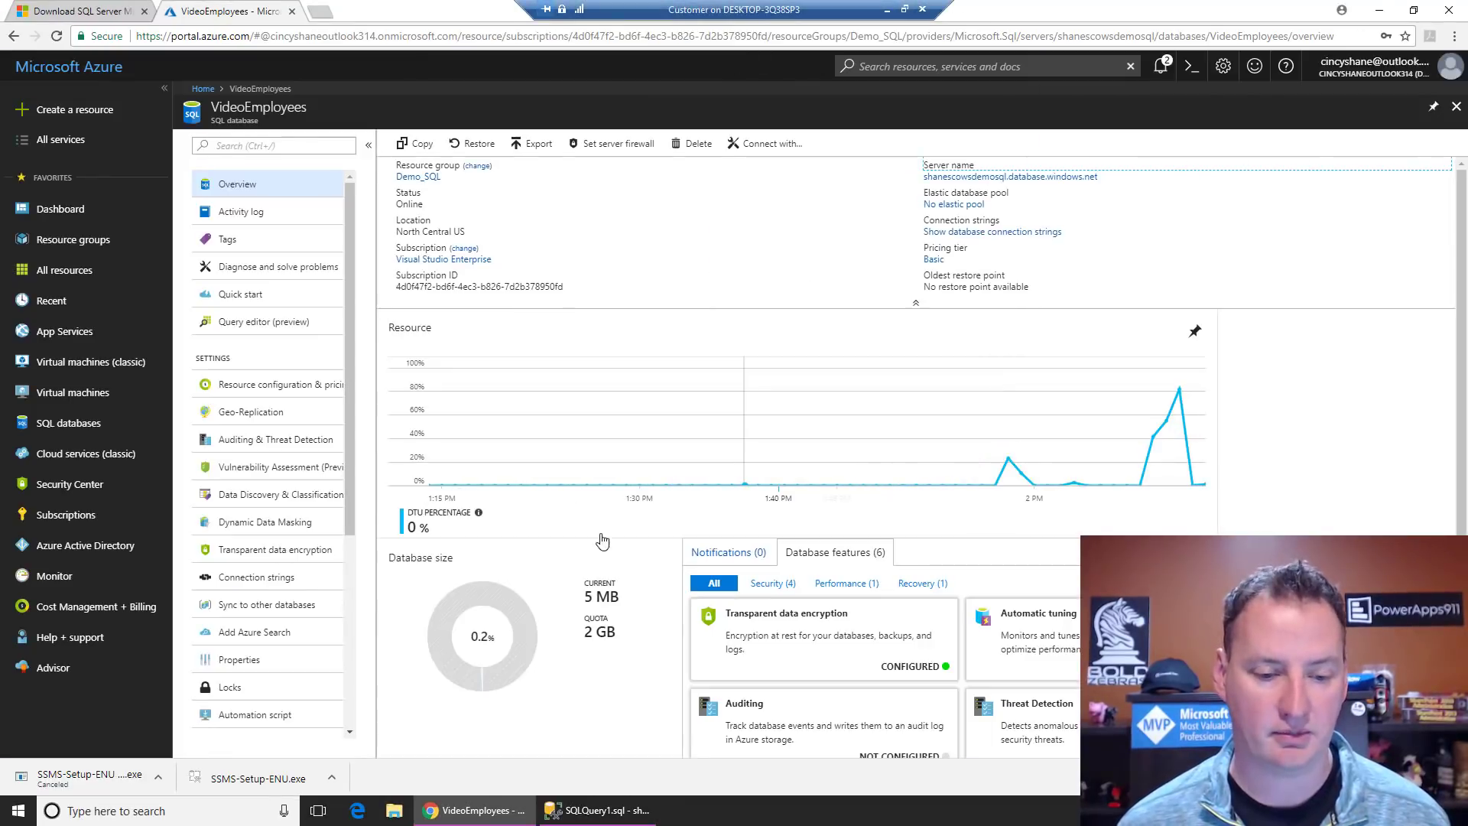
pyautogui.click(598, 810)
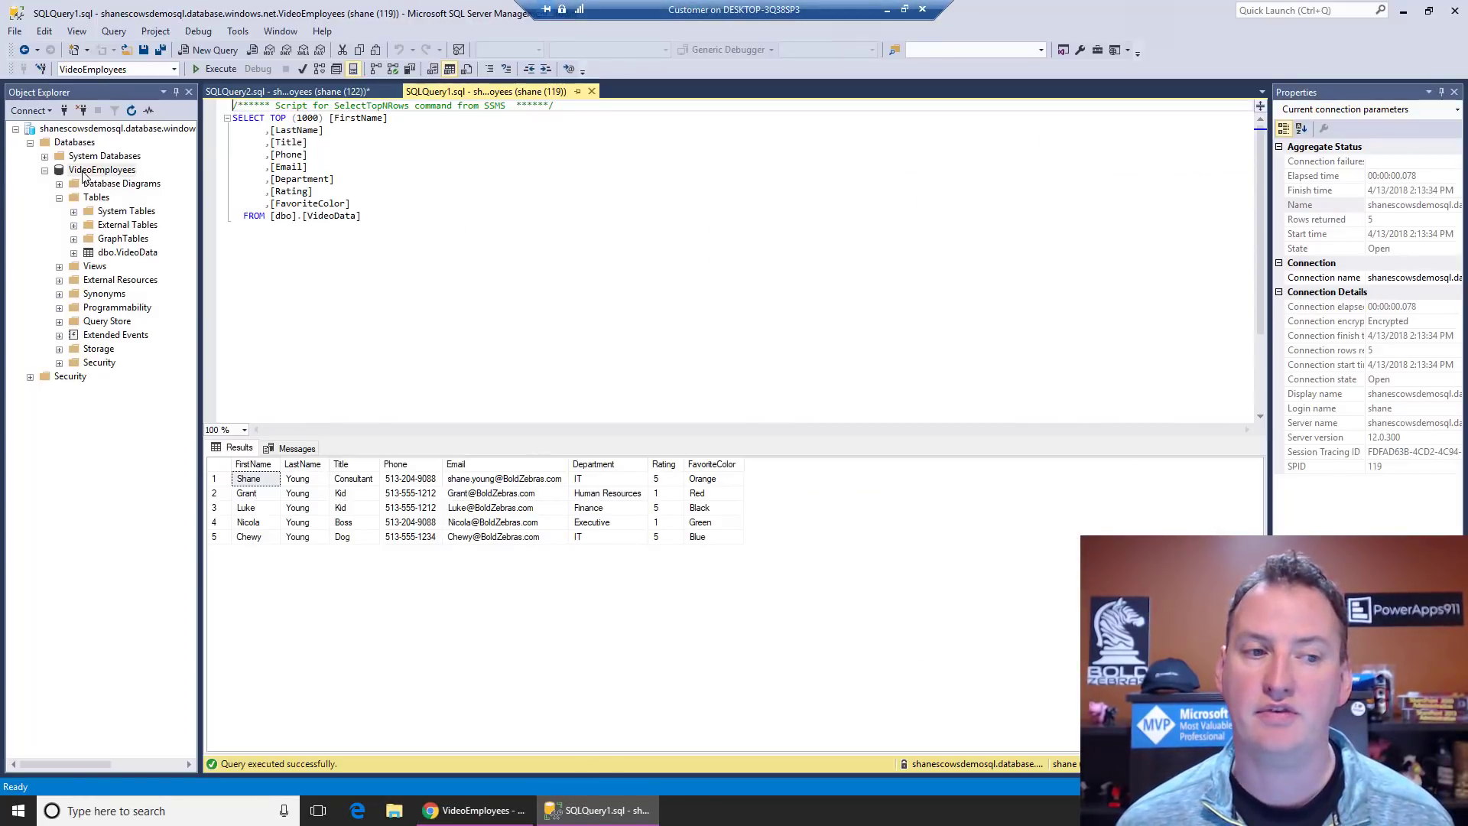
pyautogui.click(885, 10)
pyautogui.write('Vi')
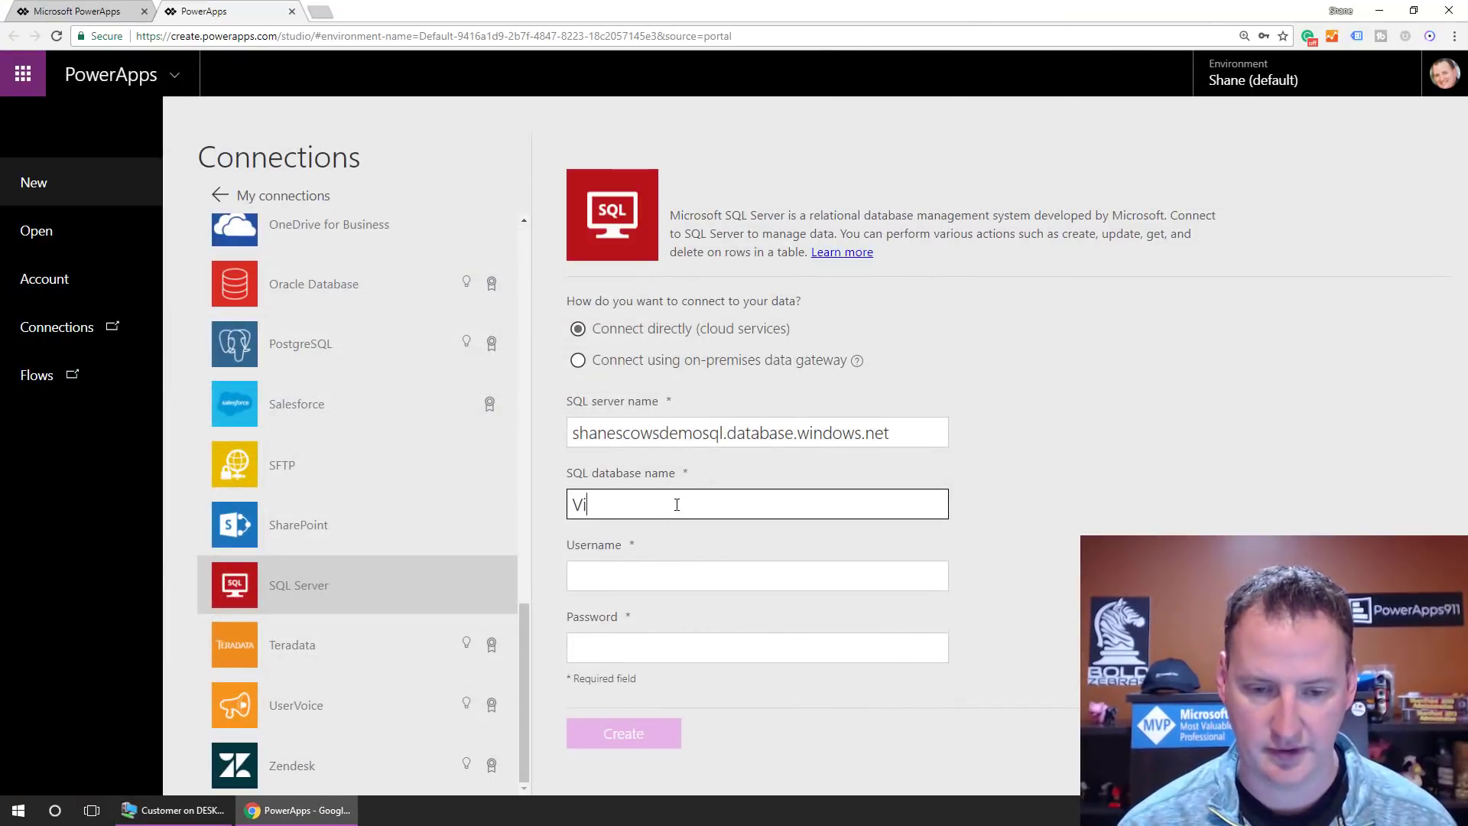
pyautogui.write('deoEmployees')
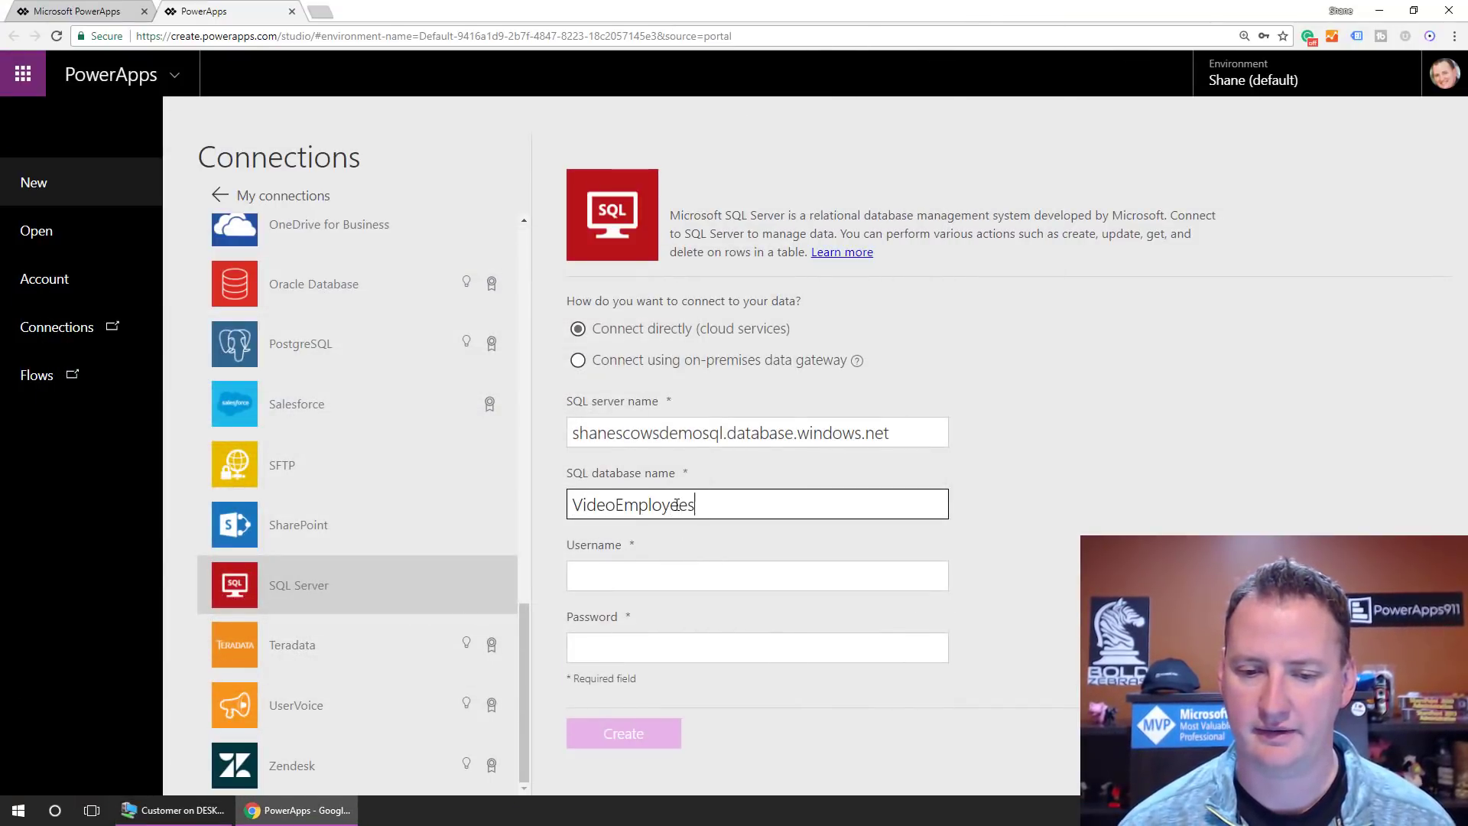
pyautogui.press('Tab')
pyautogui.write('shane')
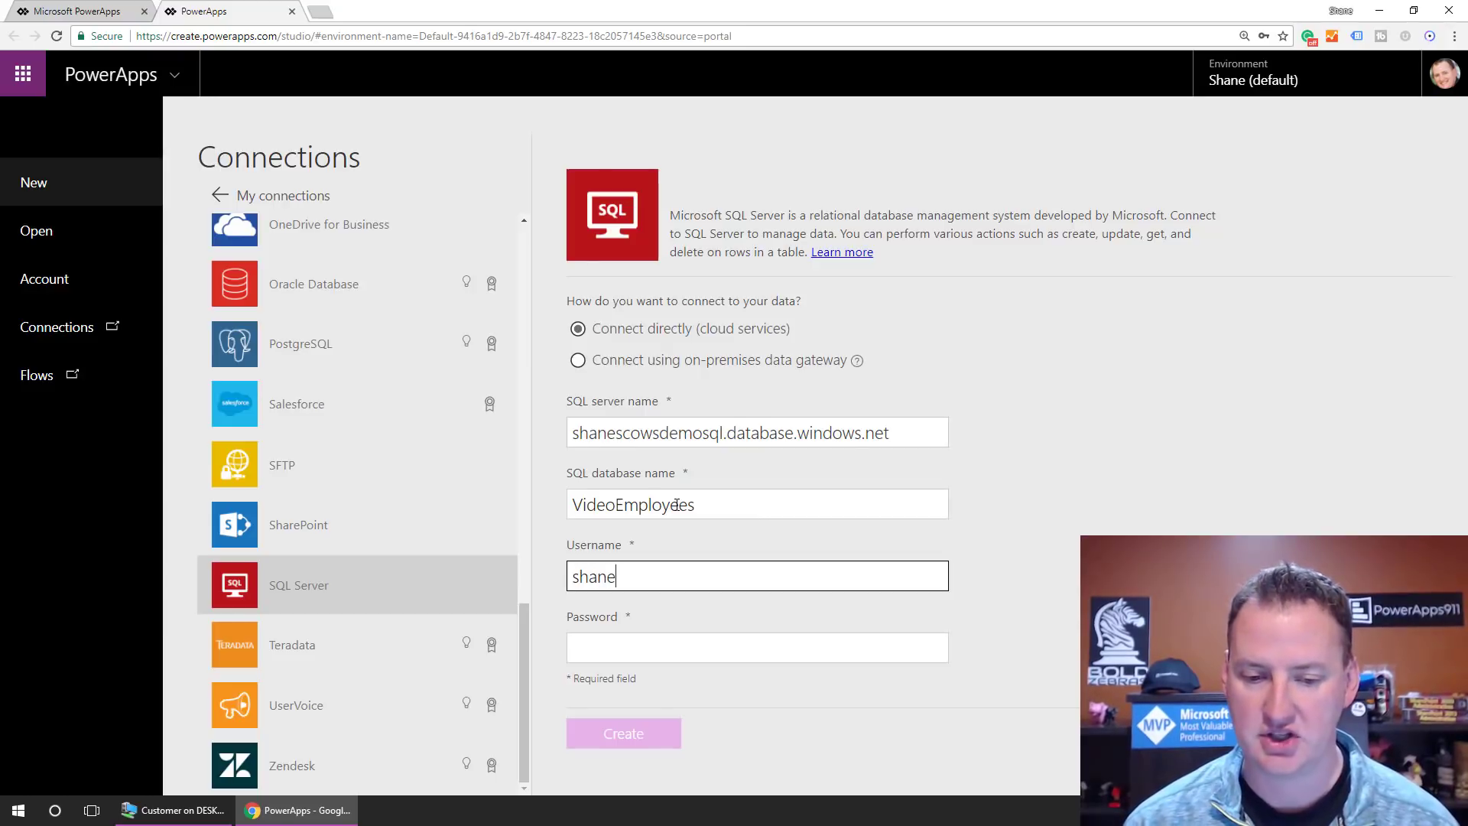
pyautogui.press('Tab')
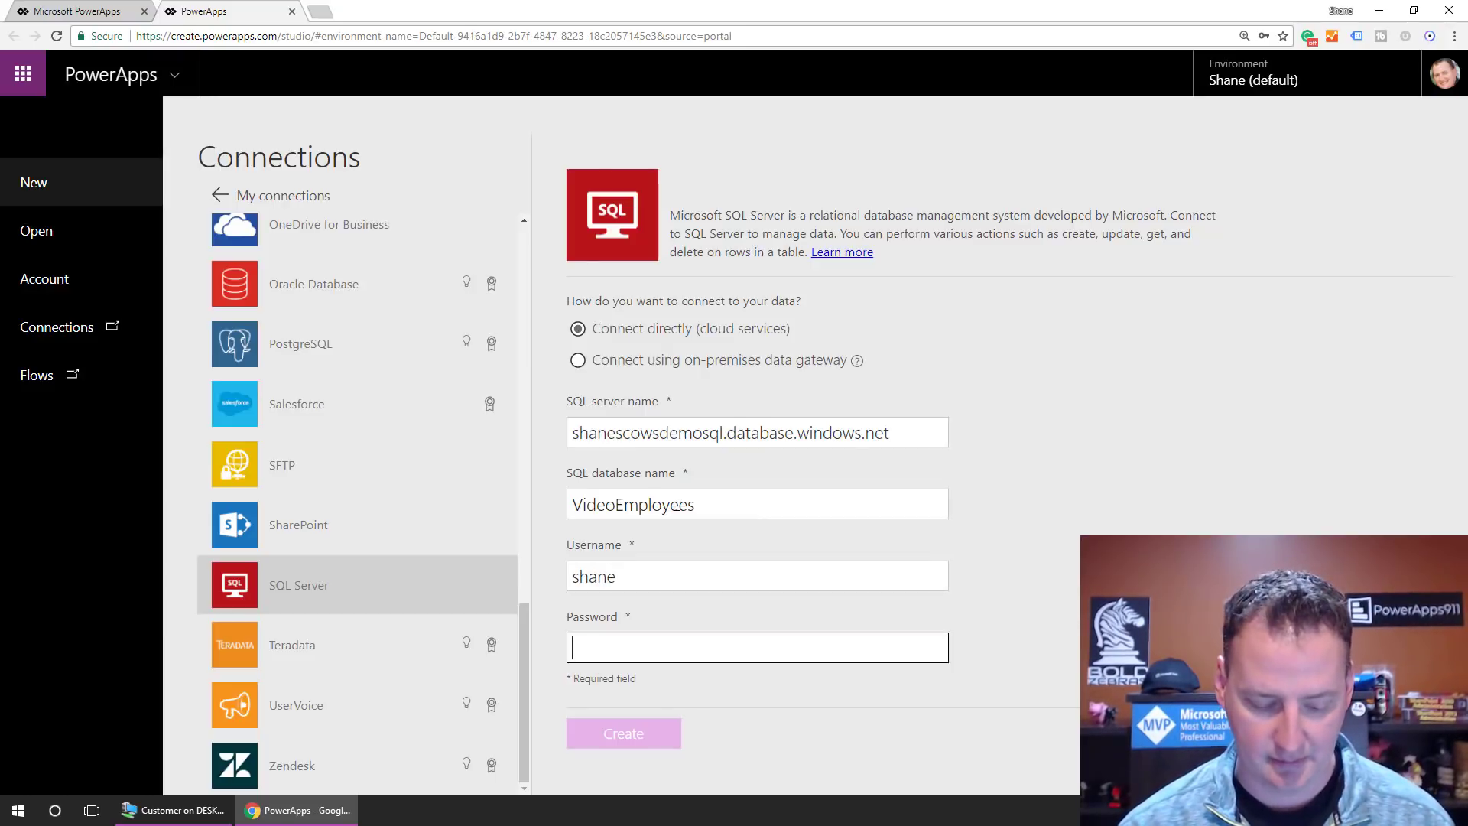
pyautogui.write('•••••••••')
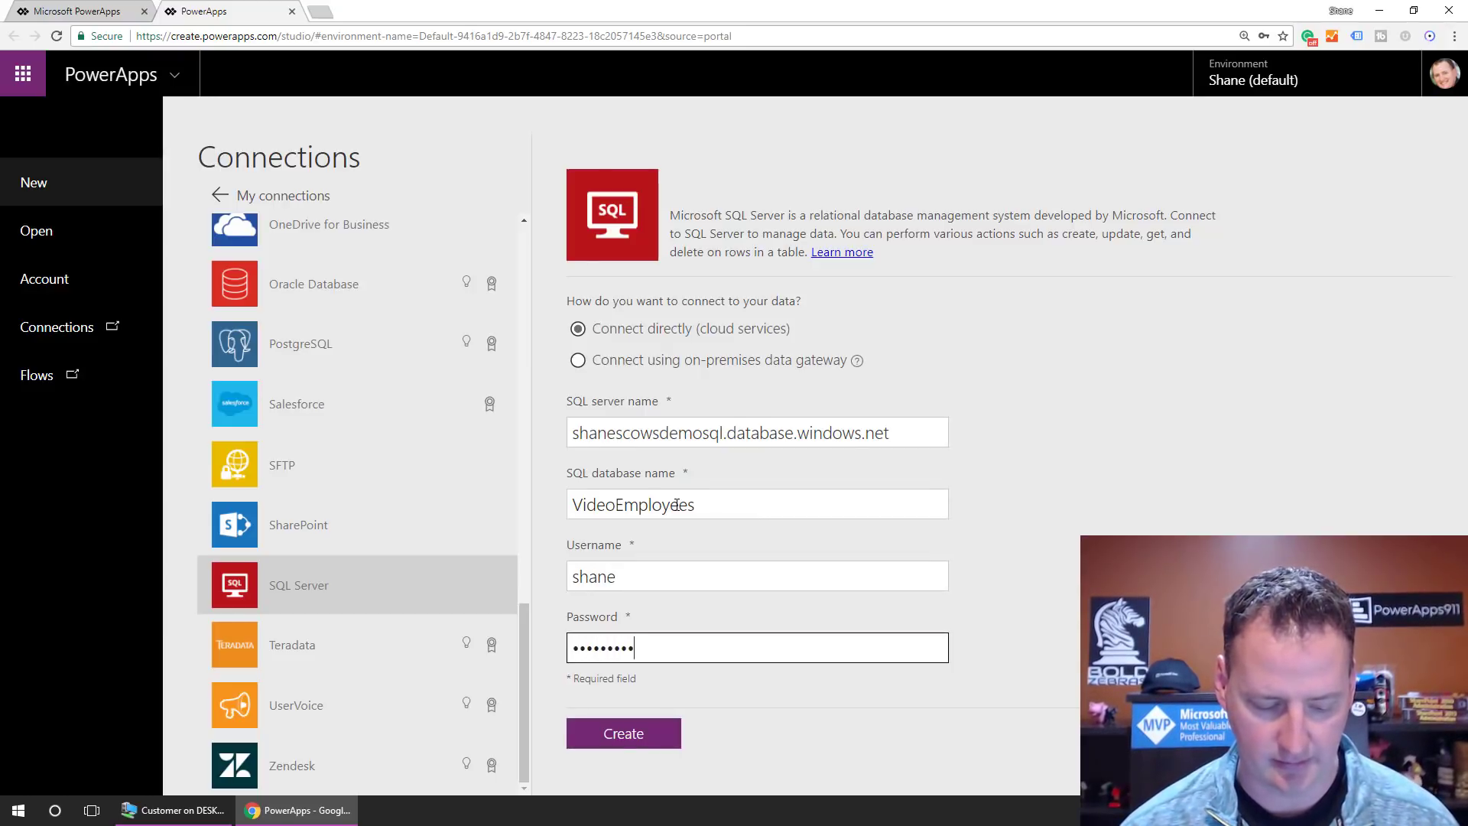
pyautogui.write('•••')
pyautogui.press('Tab')
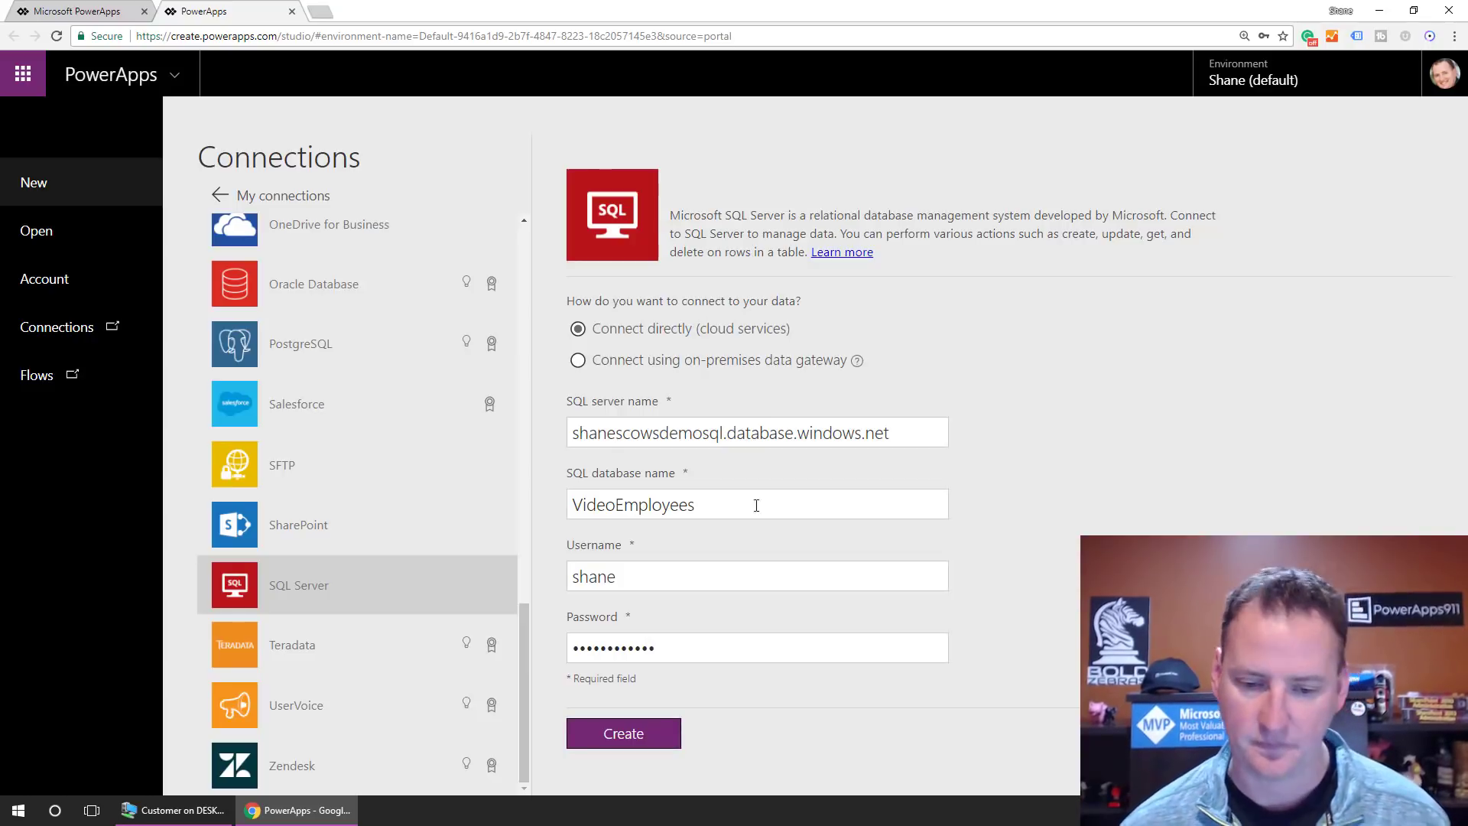
pyautogui.click(664, 738)
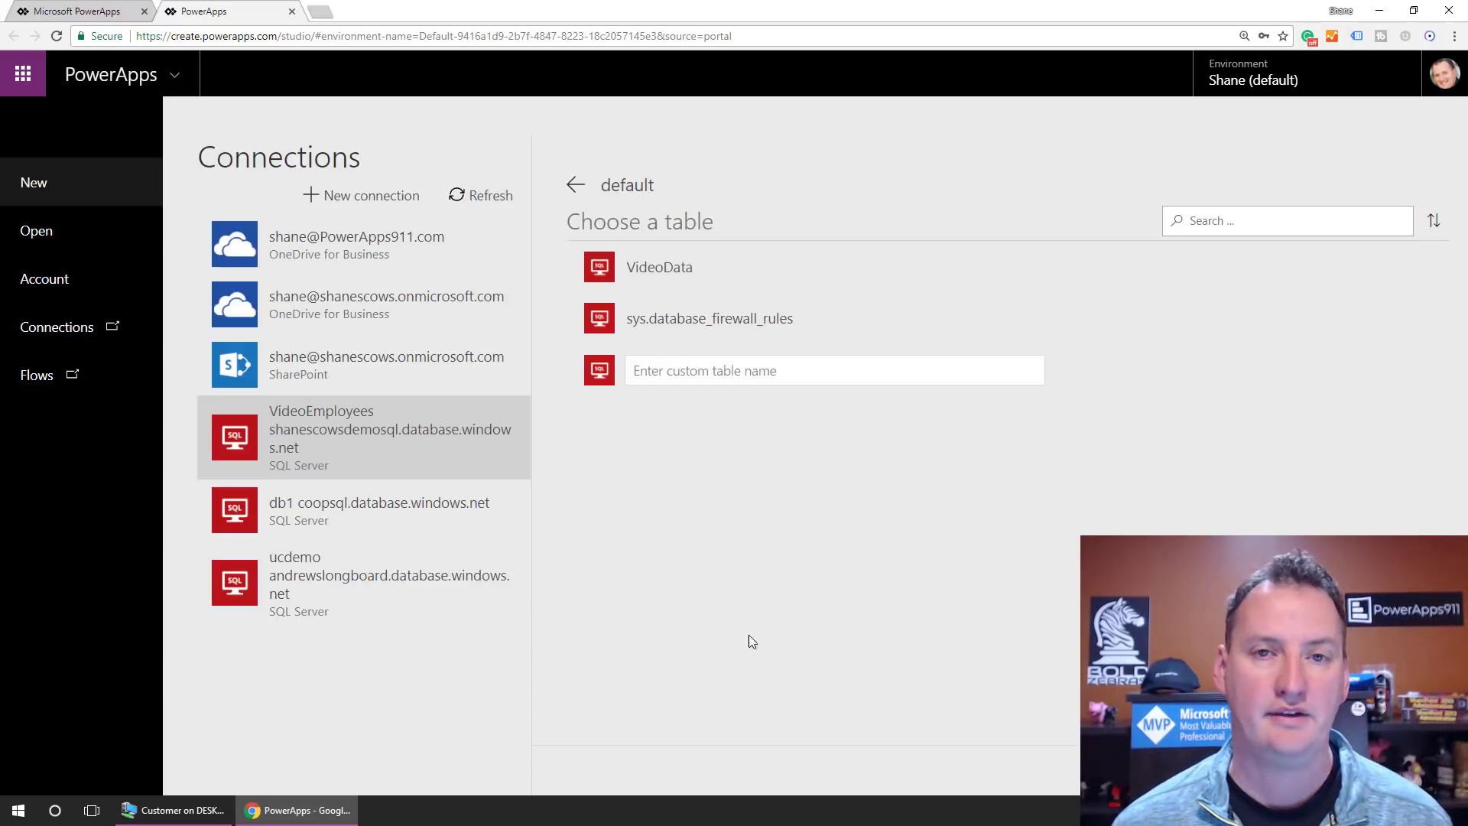
# Step: Select the VideoData table, then switch to Management Studio in the remote session
pyautogui.click(683, 274)
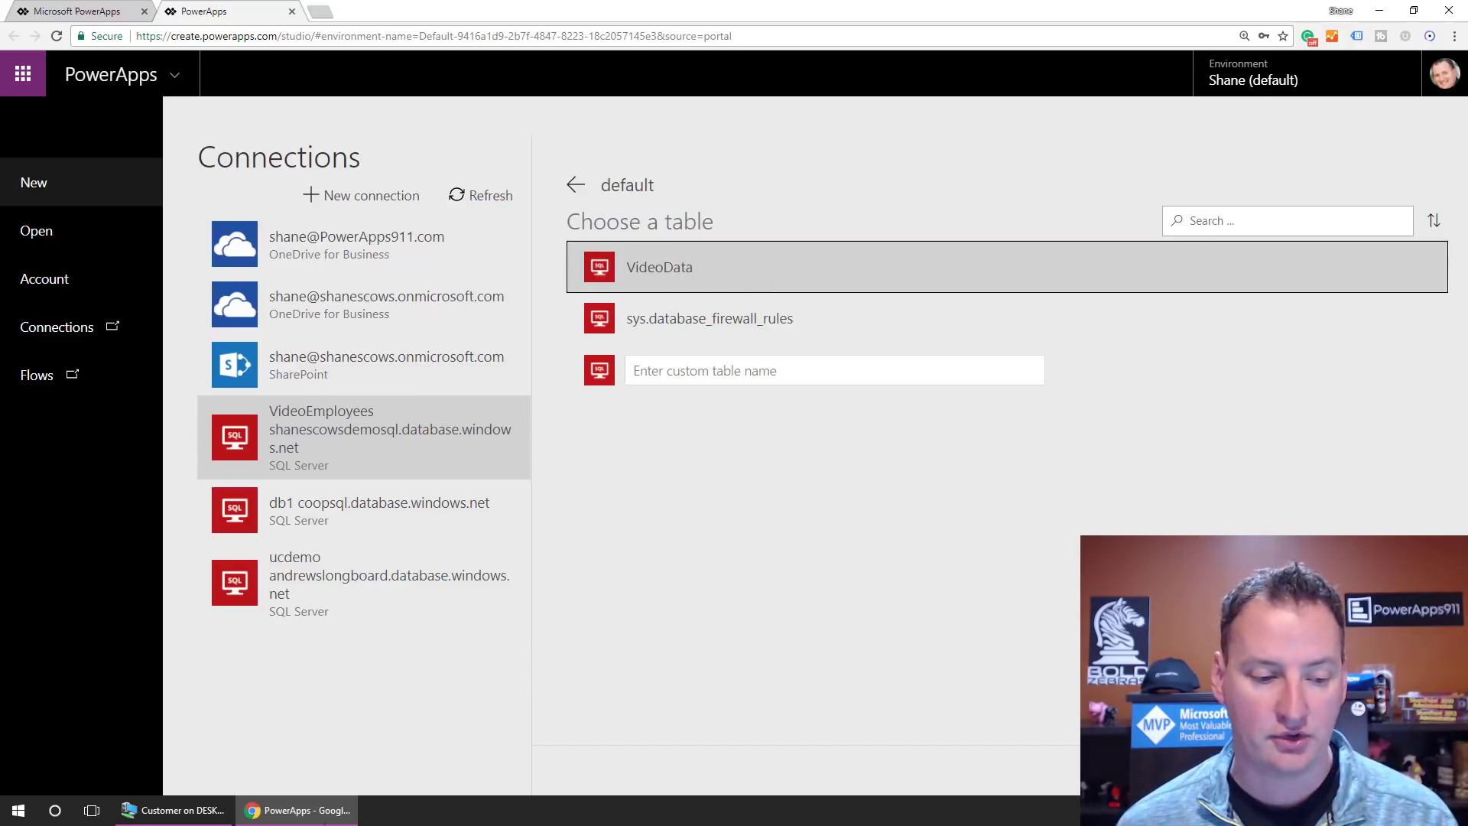
pyautogui.click(178, 815)
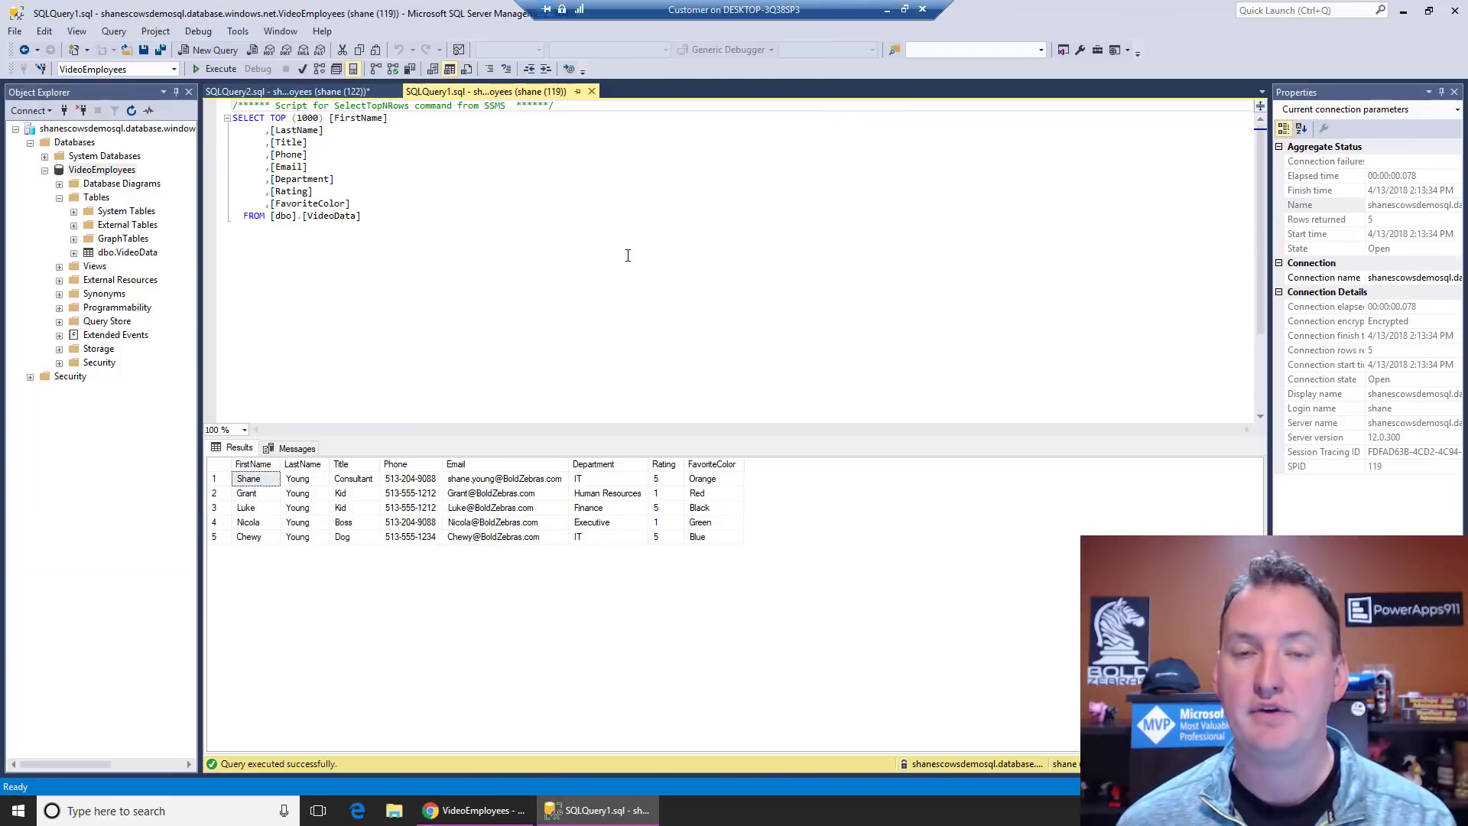
# Step: Open the server overview via the VideoEmployees database's Server name link, then return to PowerApps
pyautogui.click(462, 808)
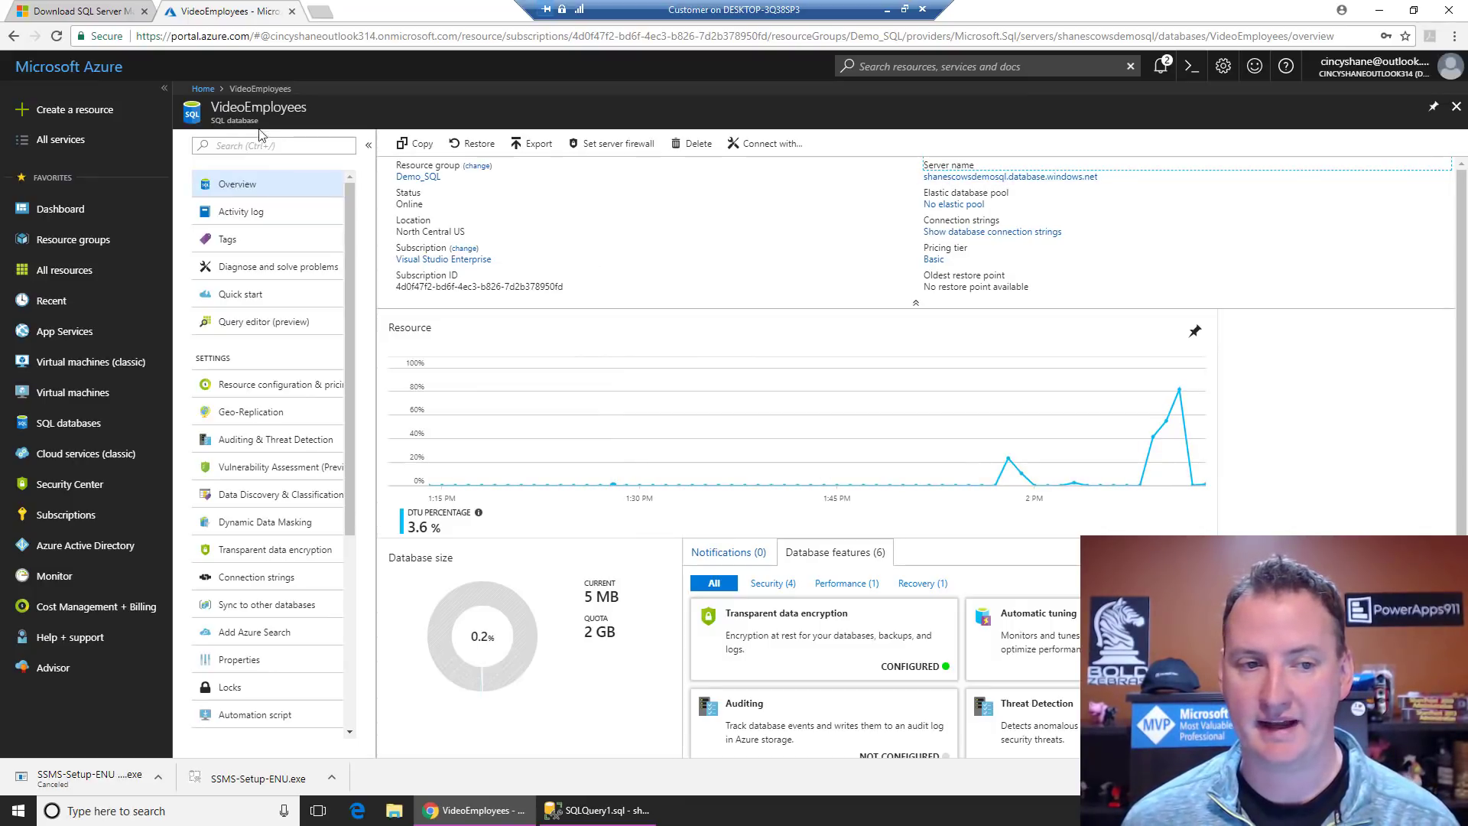
pyautogui.click(1048, 179)
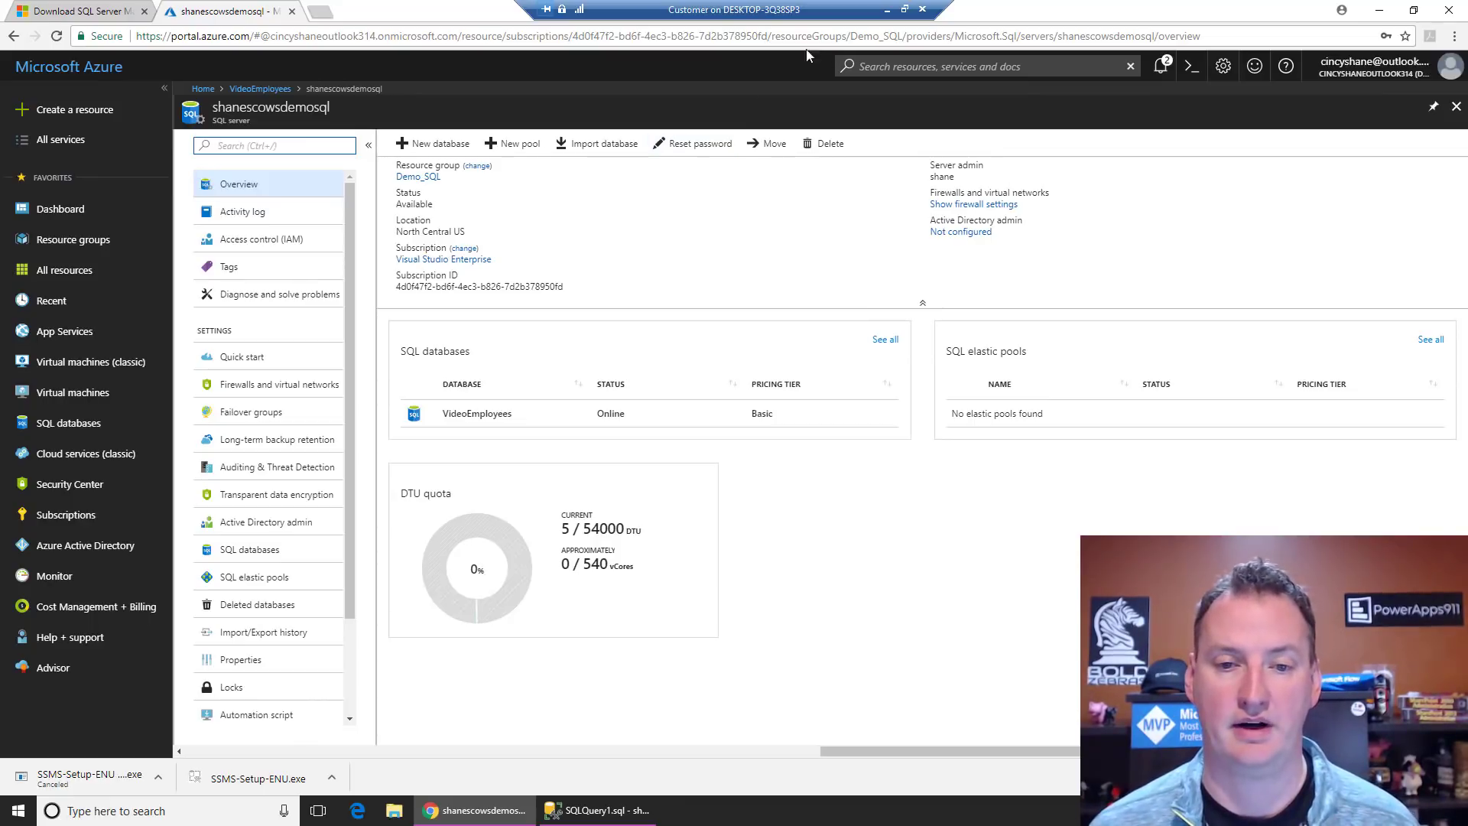
pyautogui.click(888, 11)
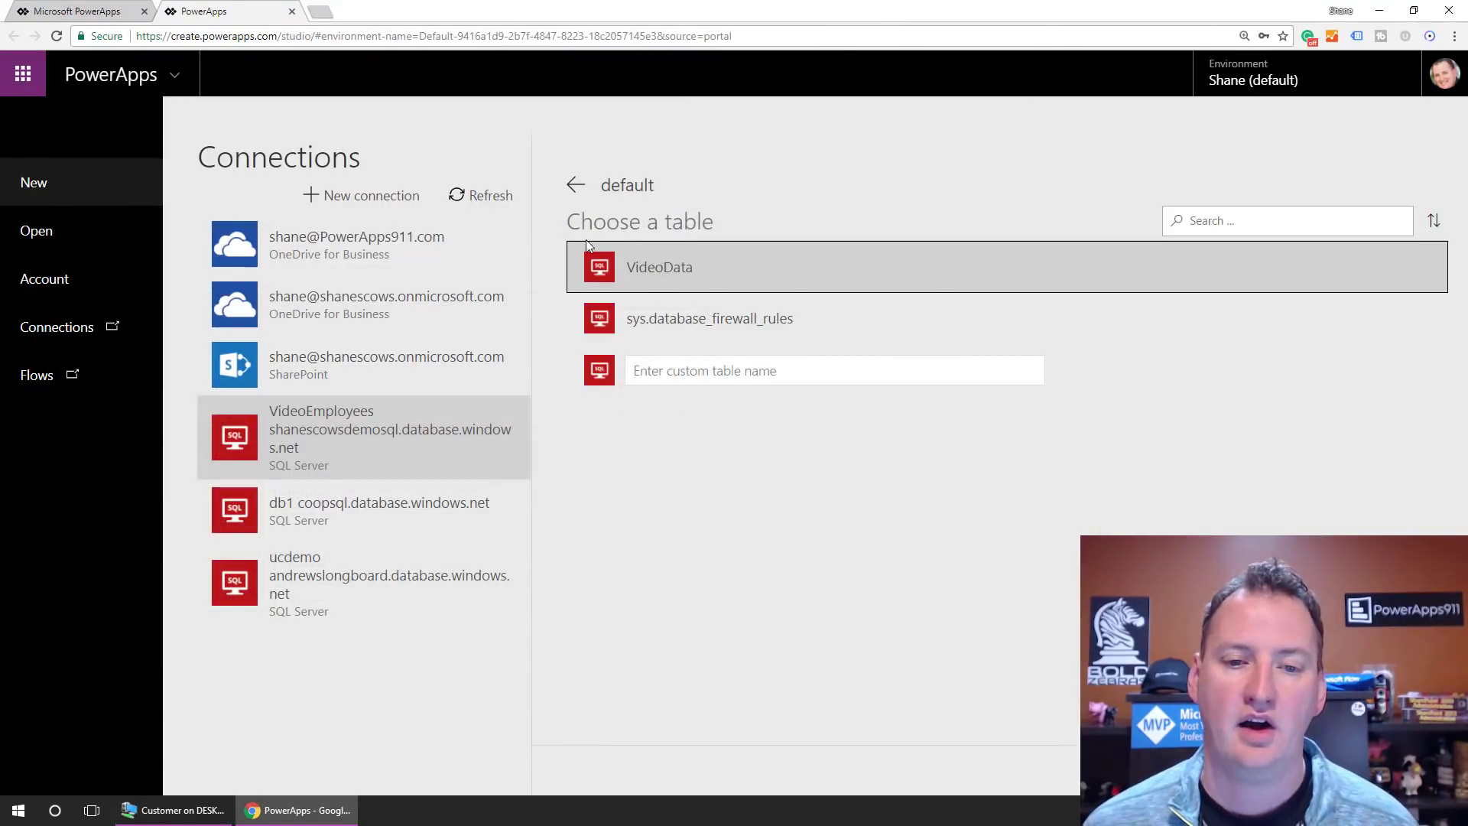
# Step: Build the app from the VideoData table and skip the Welcome dialog
pyautogui.click(1395, 770)
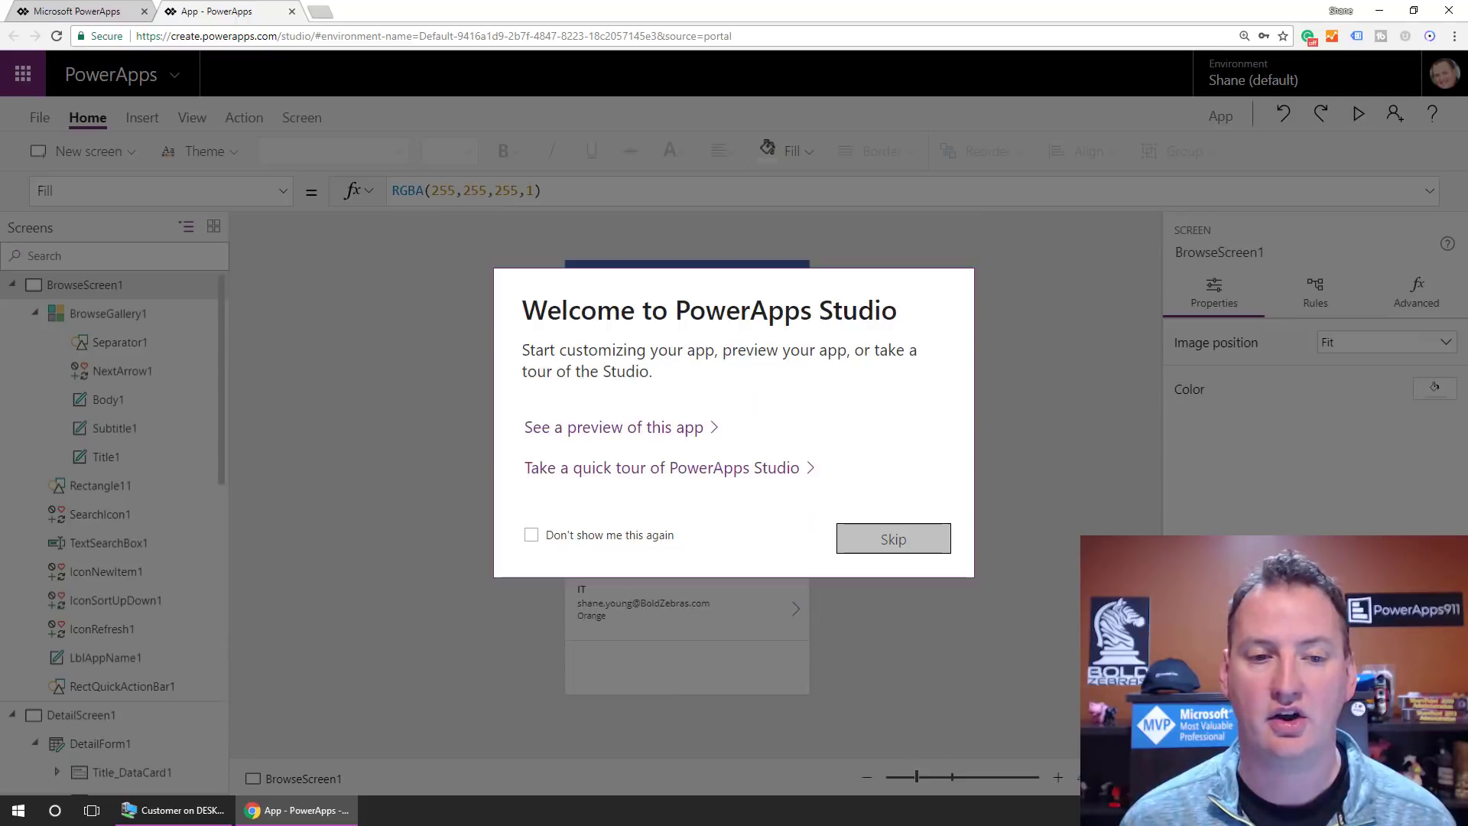
pyautogui.click(936, 552)
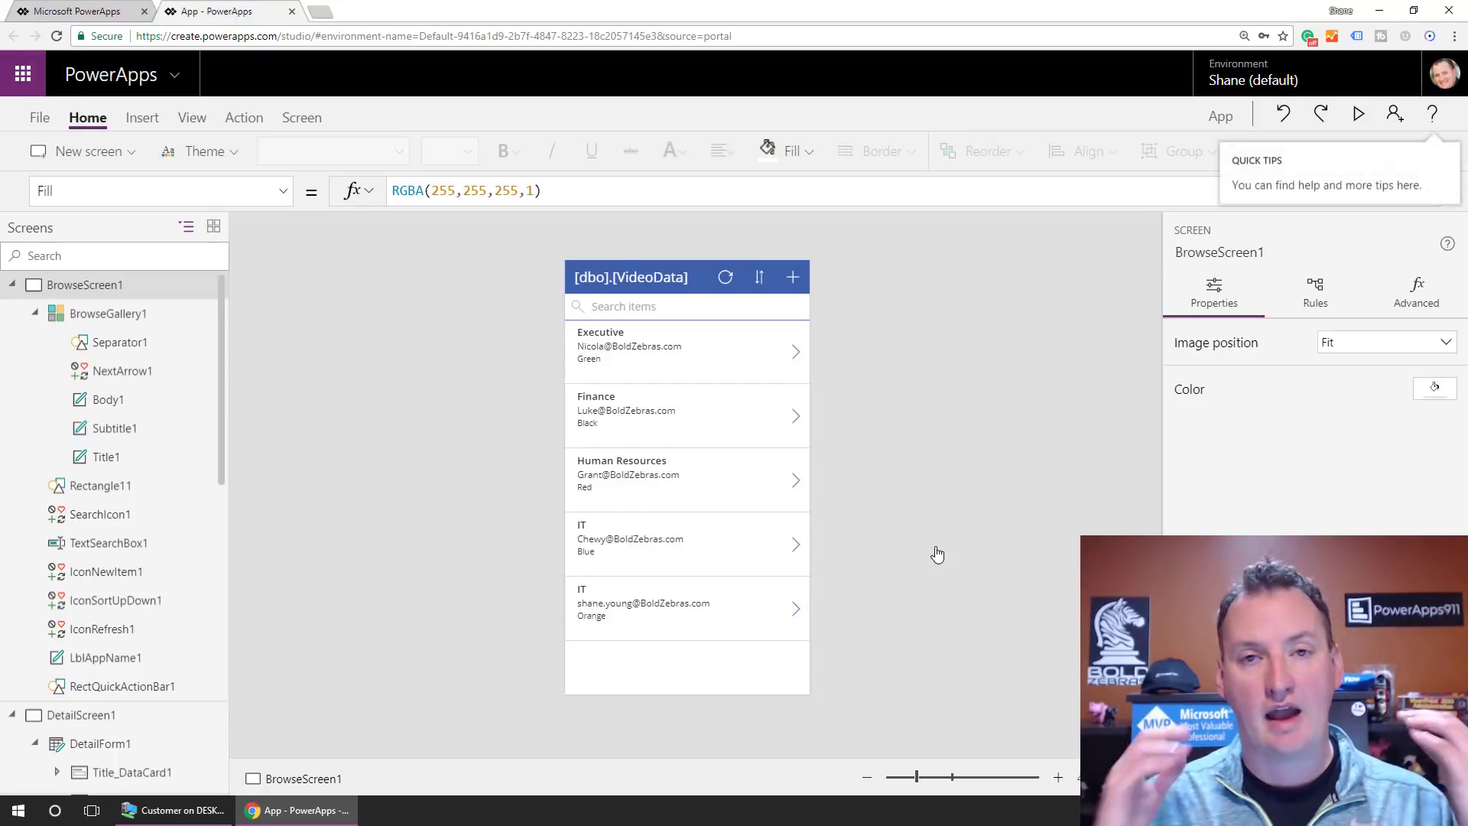